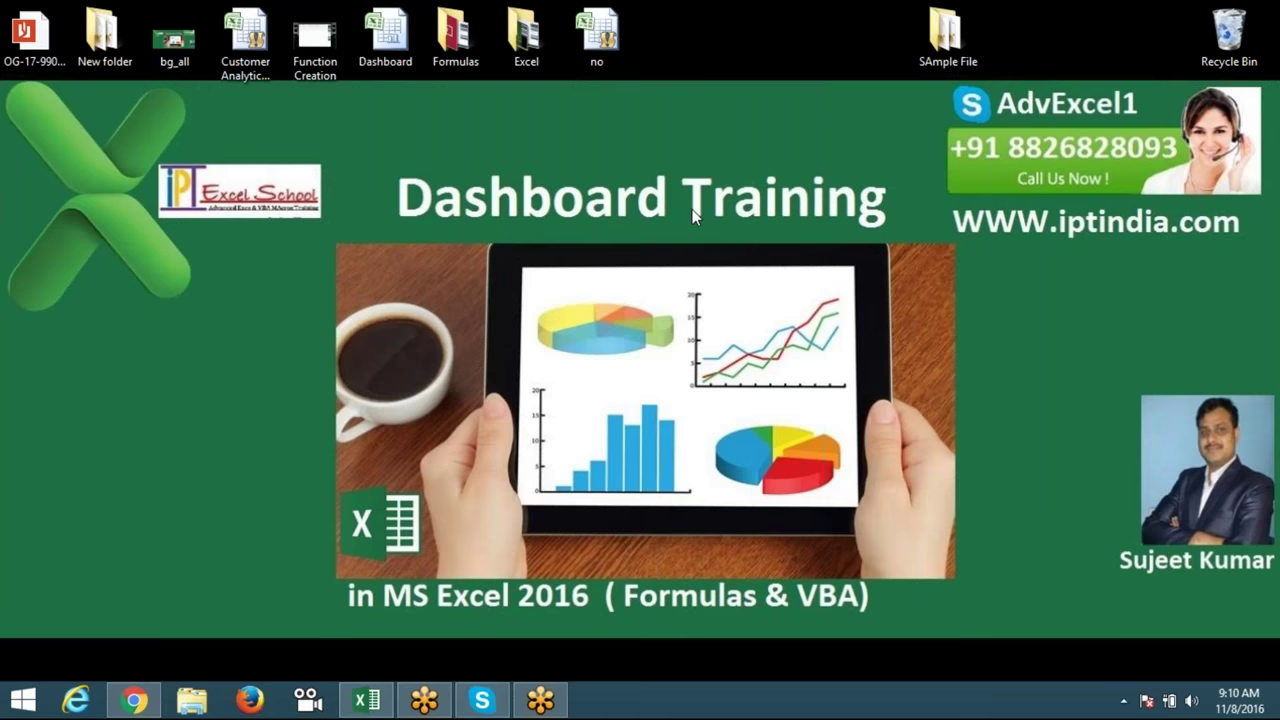
Step: Refresh the Windows desktop, then bring the Excel workbook back into view
right_click(691, 210)
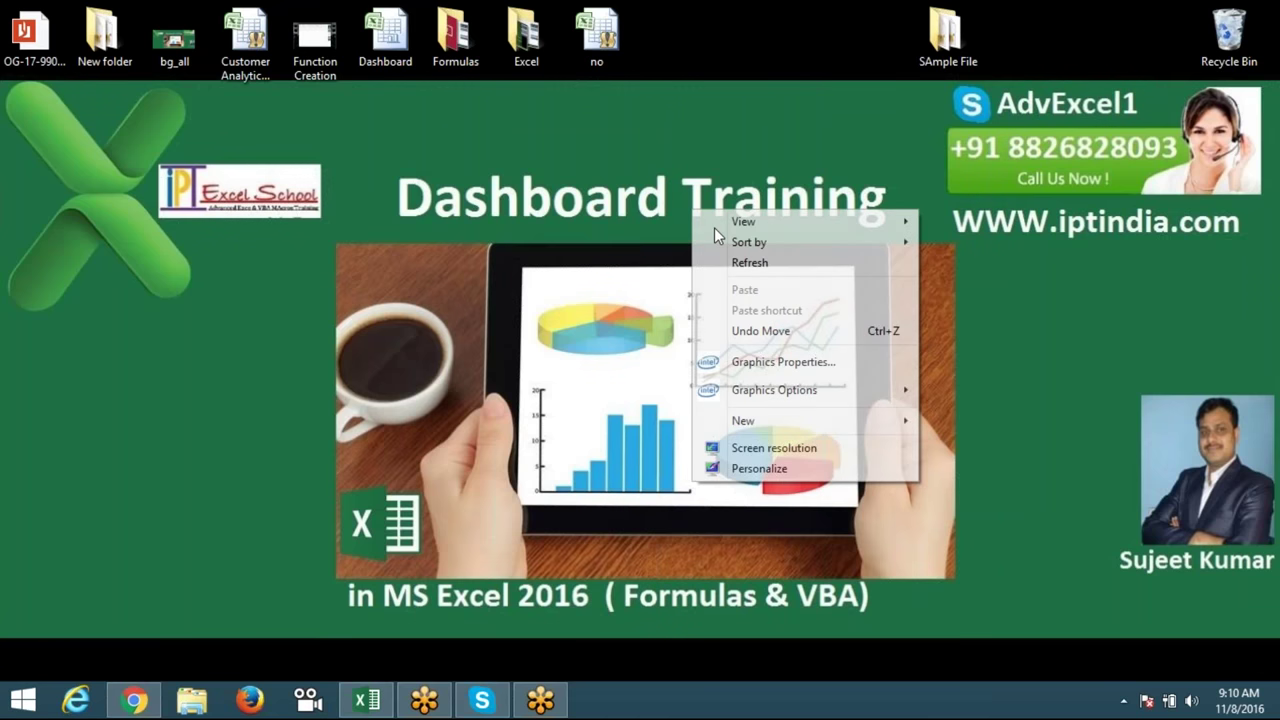
left_click(750, 265)
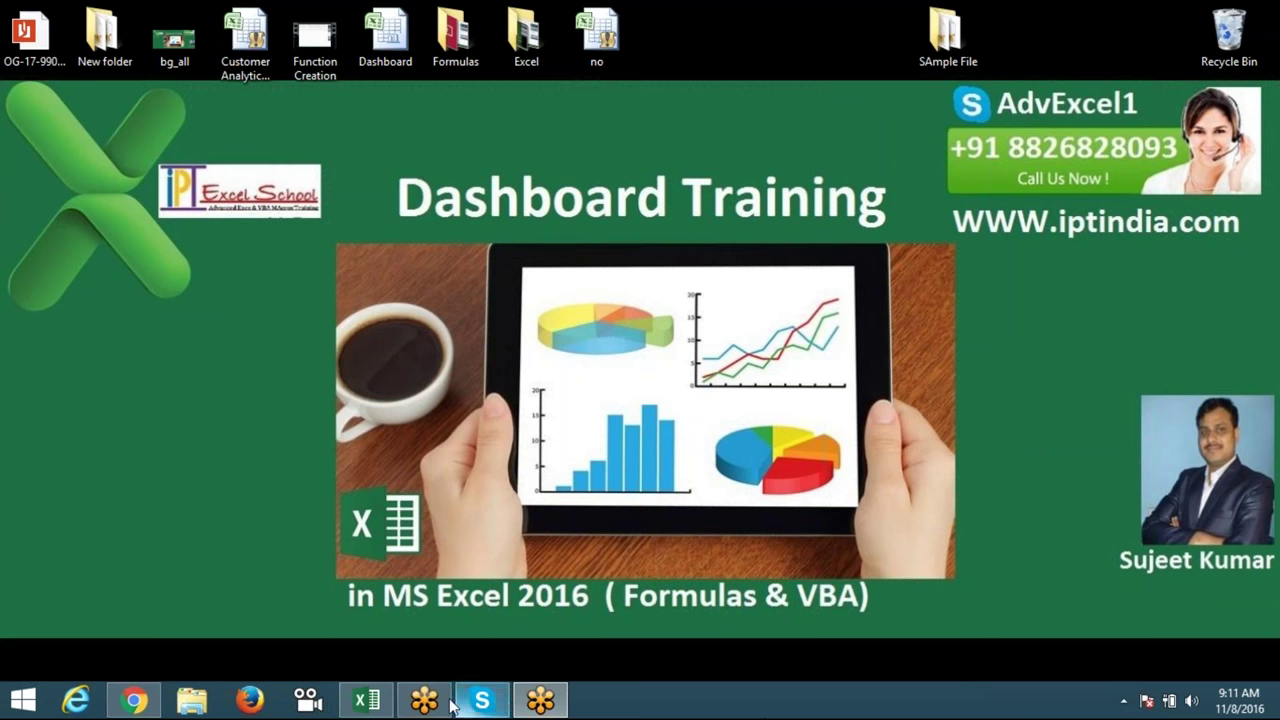
left_click(366, 700)
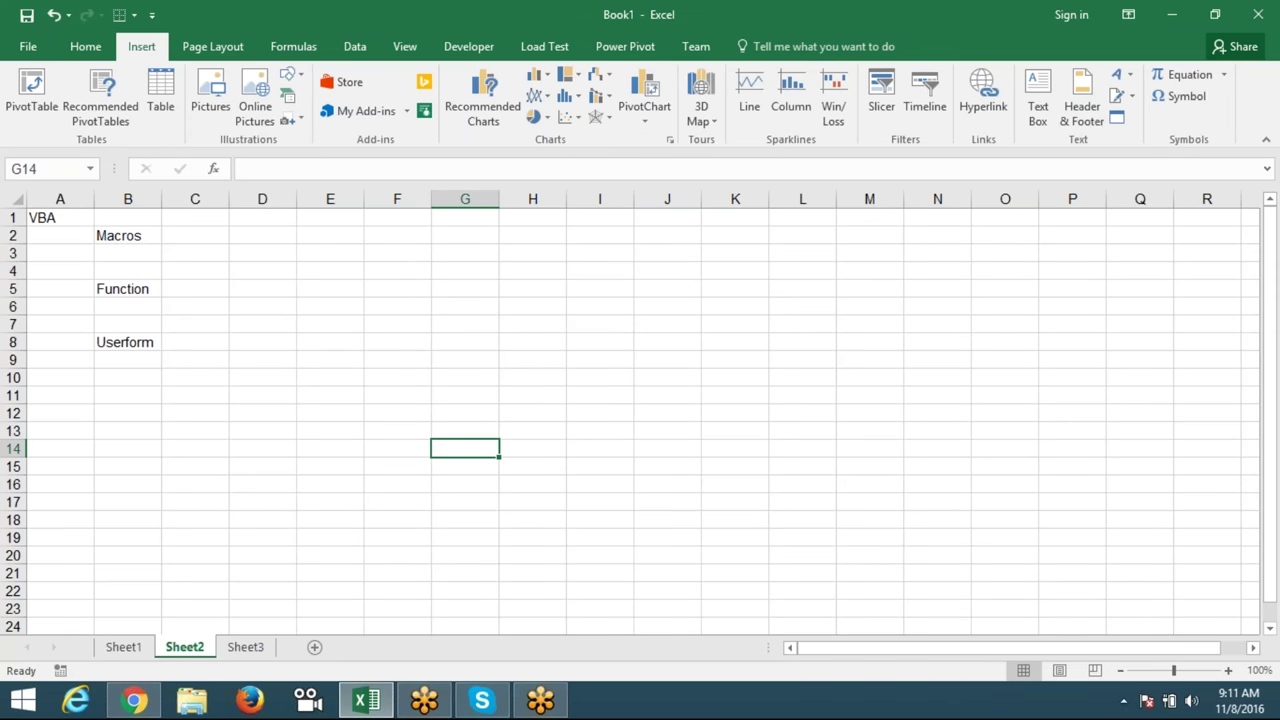
Step: Create a new blank workbook and enter a sample first name in cell A1
key("ctrl+n")
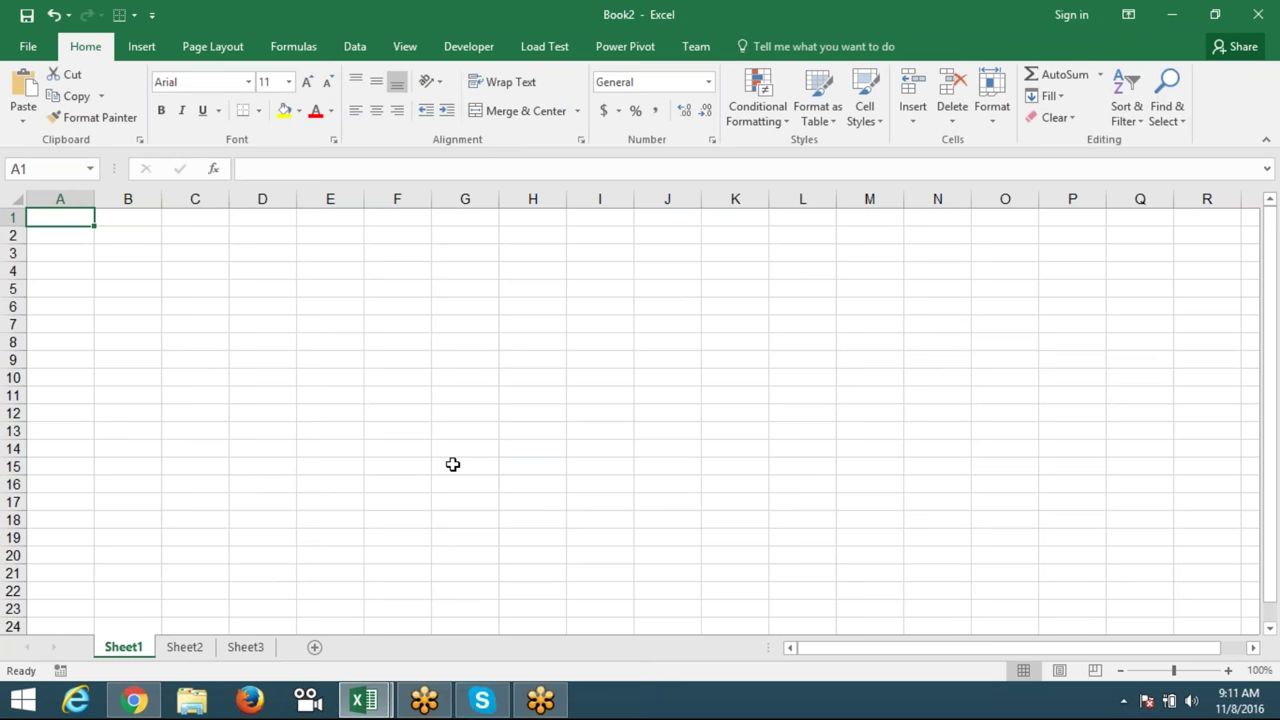
key("Down")
key("Down")
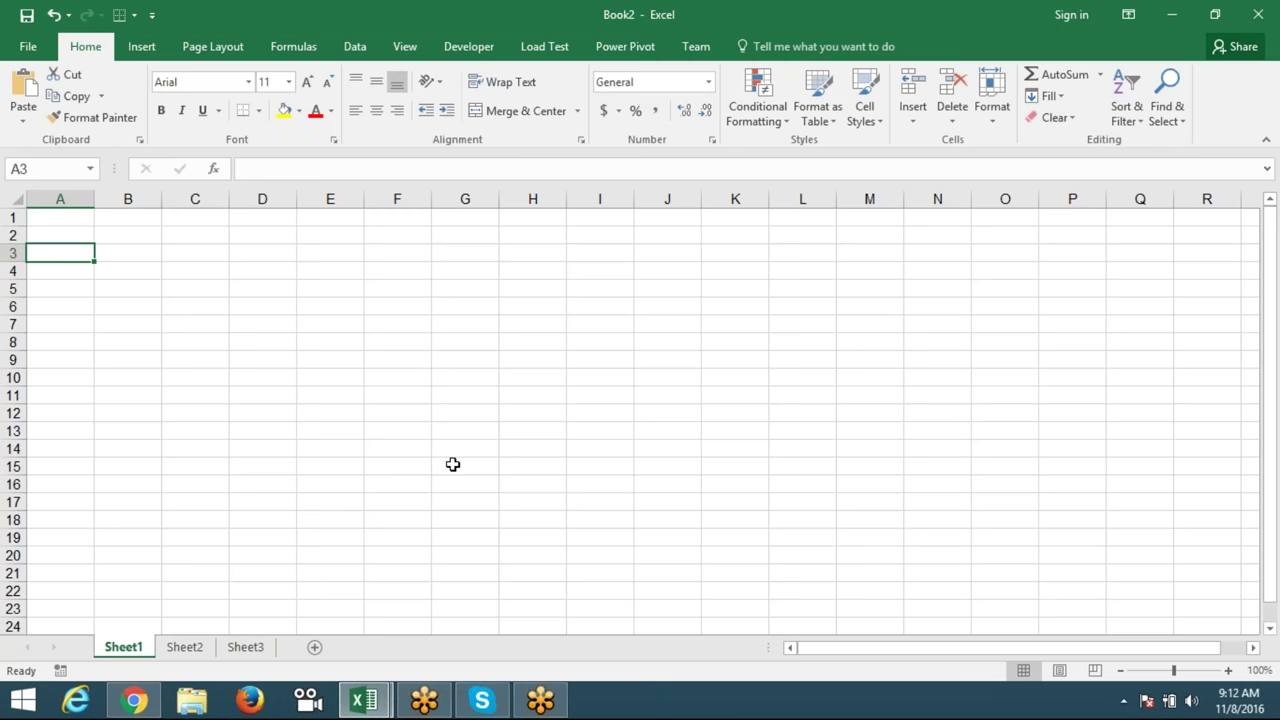
key("Up")
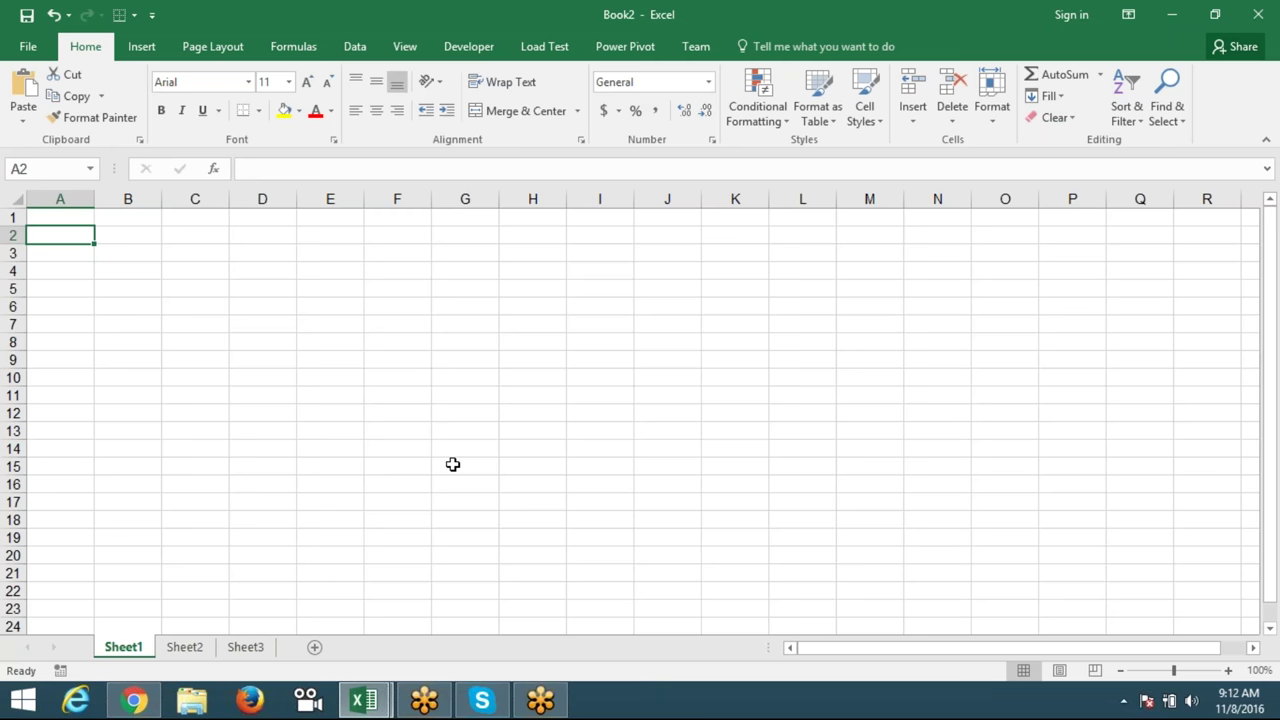
key("Up")
type("Suj")
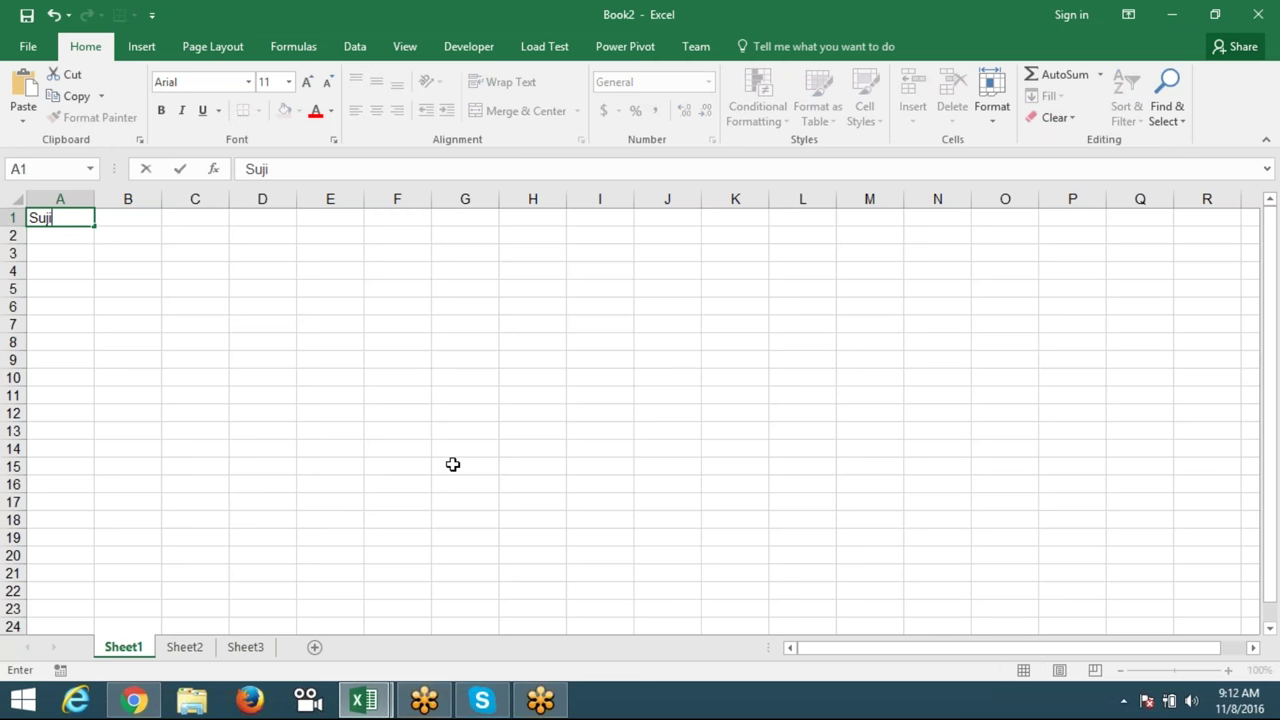
type("it")
key("Tab")
Step: Begin a MID formula in cell B3
key("Down")
key("Down")
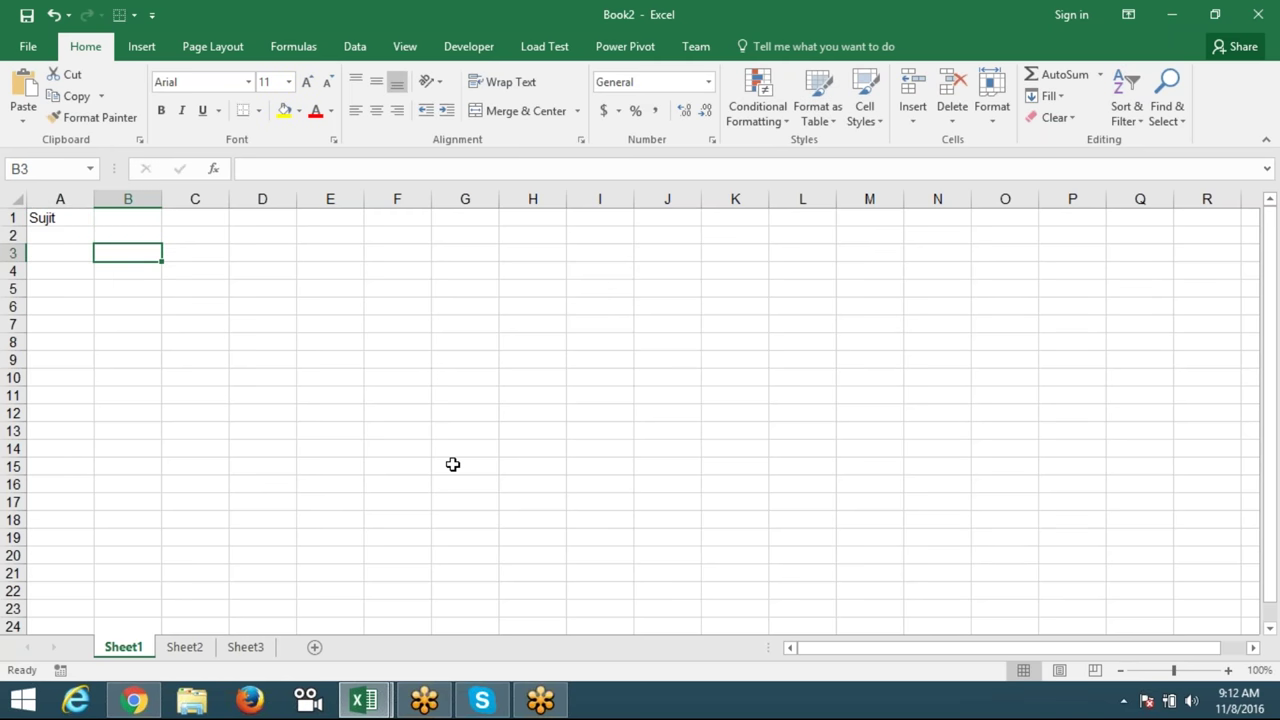
key("Right")
key("Left")
key("Left")
key("Up")
key("Up")
key("Down")
key("Down")
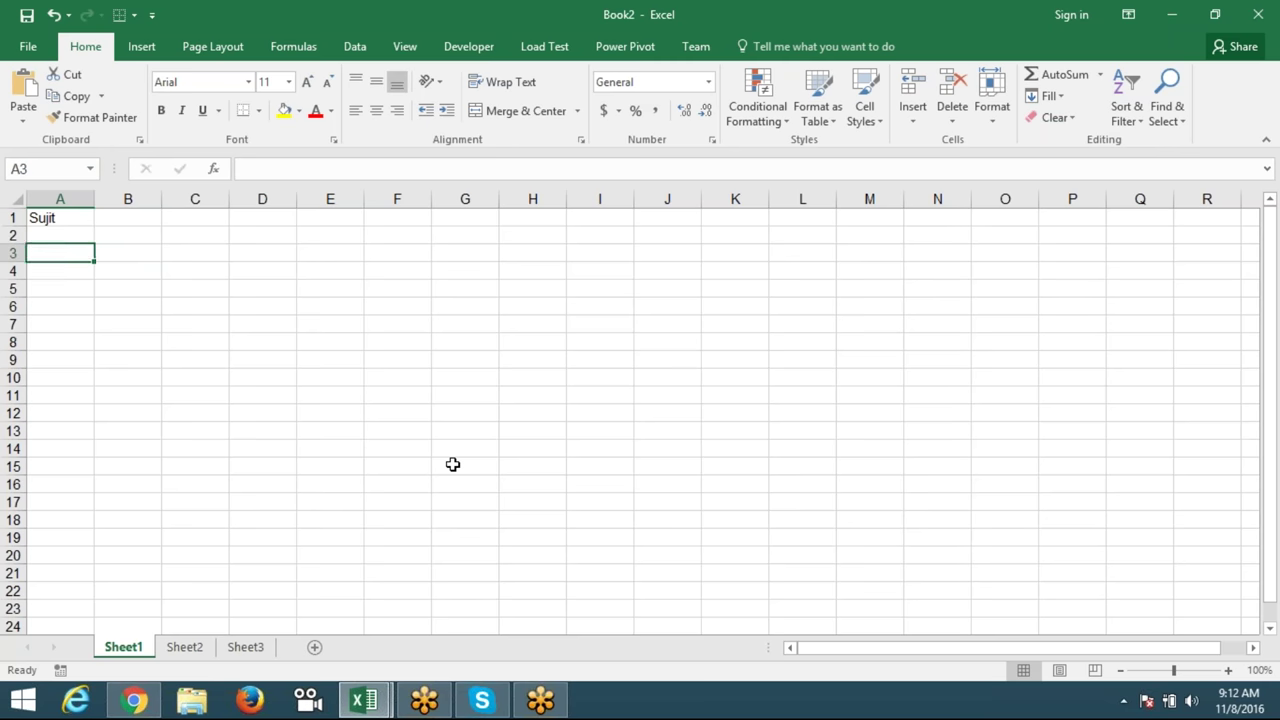
key("Right")
type("=mid(")
Step: Complete =MID(A1,1,1) in B3 to extract the first letter
key("Up")
key("Up")
key("Left")
type(",")
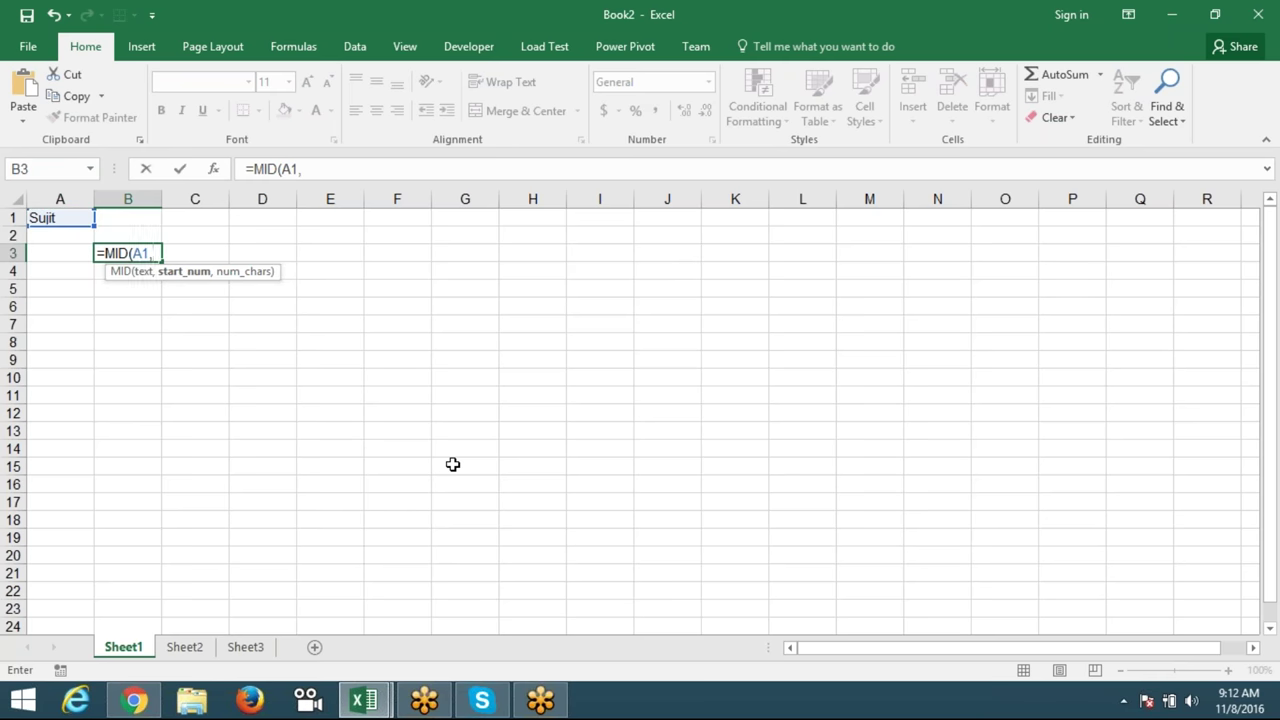
type("1,1")
key("Return")
Step: Enter =MID(A1,2,1) in C3, fixing the too-few-arguments error
key("Up")
key("Right")
type("=mi")
key("Tab")
key("Left")
key("Left")
key("Up")
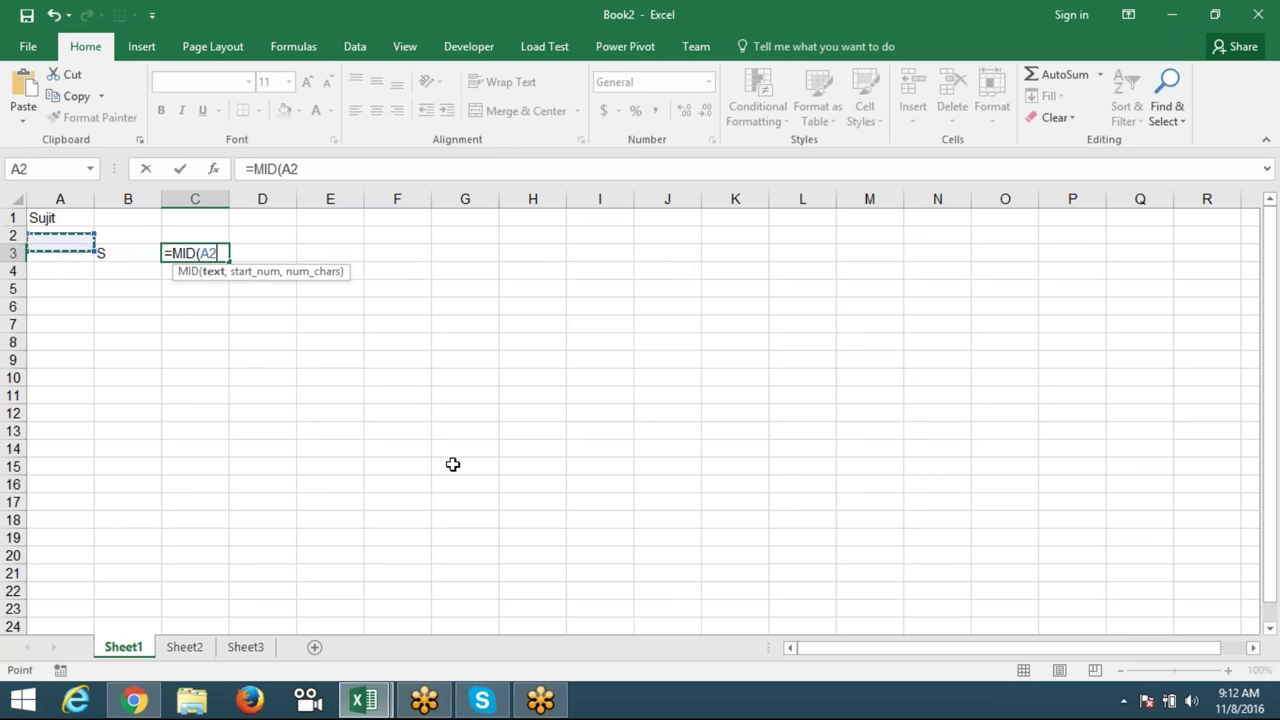
key("Up")
type(",21")
key("Return")
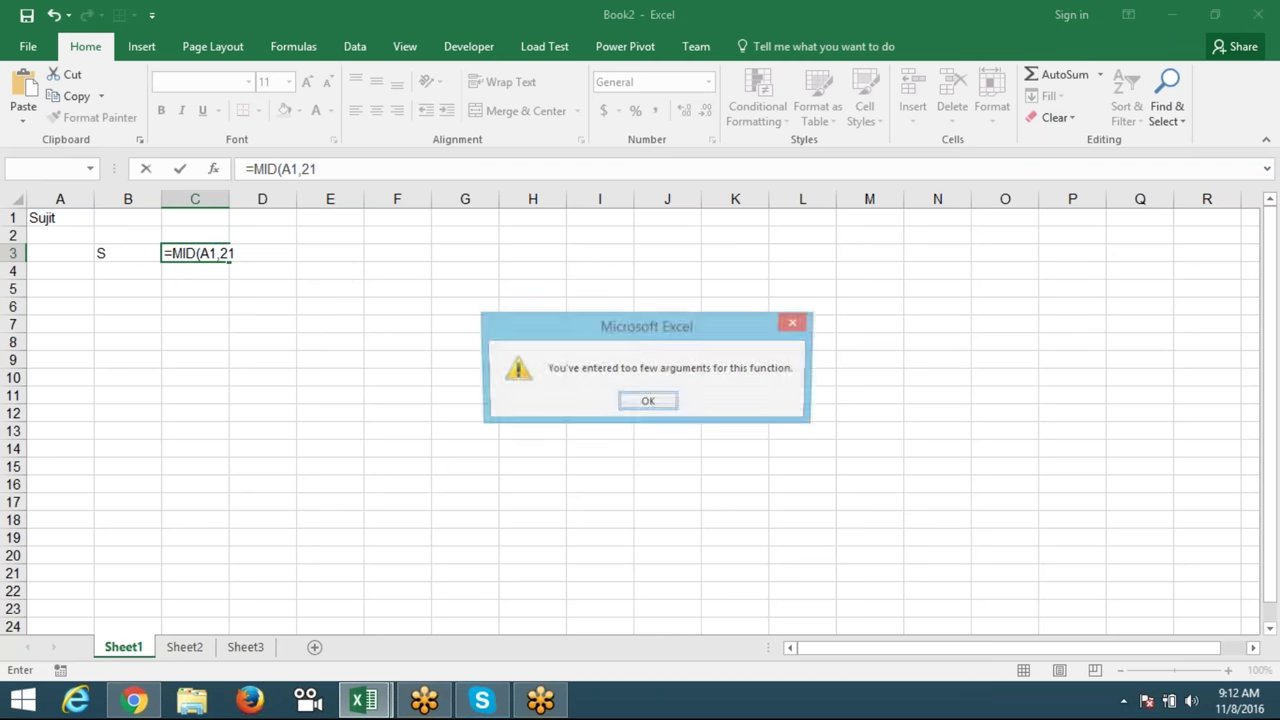
key("Return")
key("Left")
type(",")
key("Return")
key("Up")
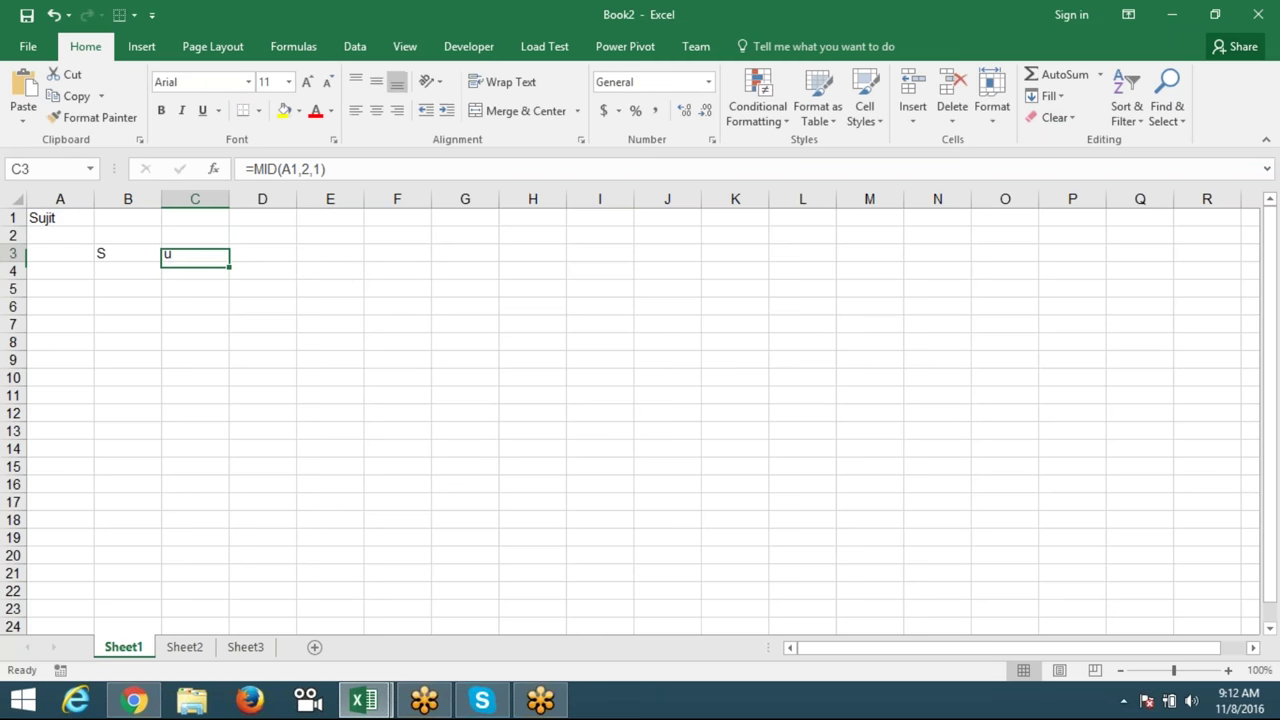
Step: Enter =MID(A1,3,1) in D3 for the third letter
left_click(262, 253)
type("=mi")
key("Tab")
key("Left")
key("Escape")
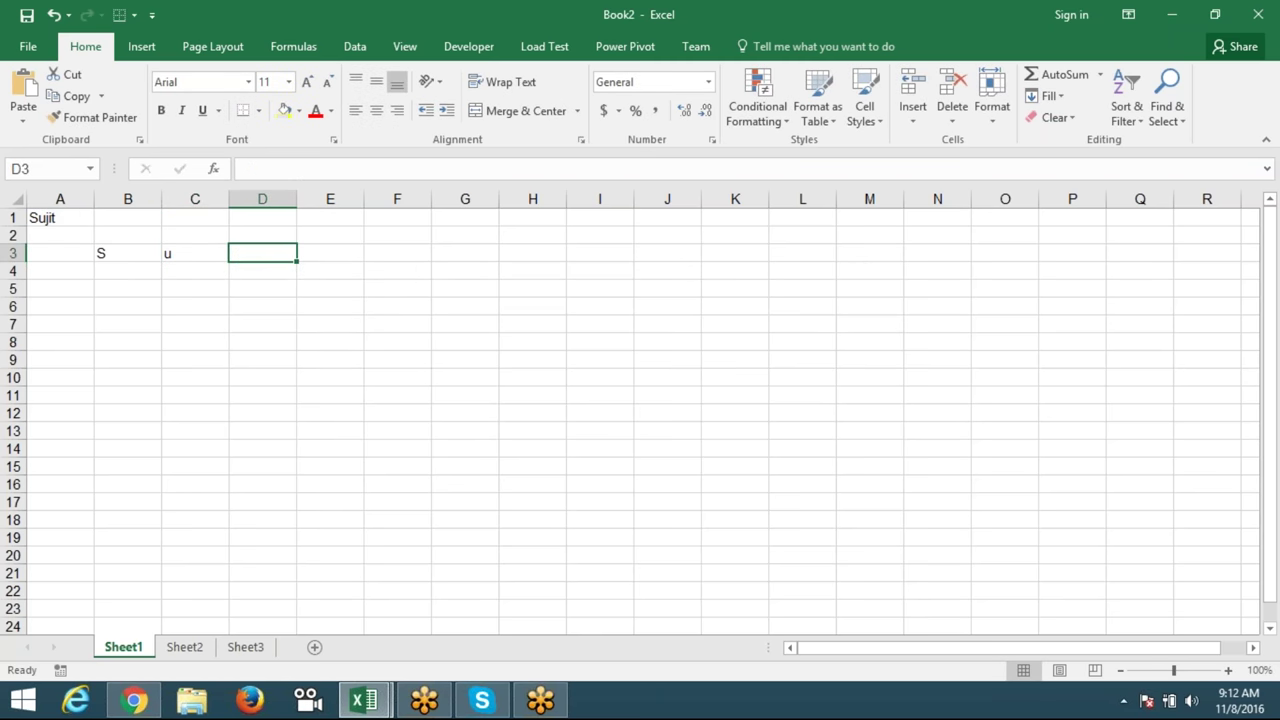
type("=mid")
key("Tab")
type("\"")
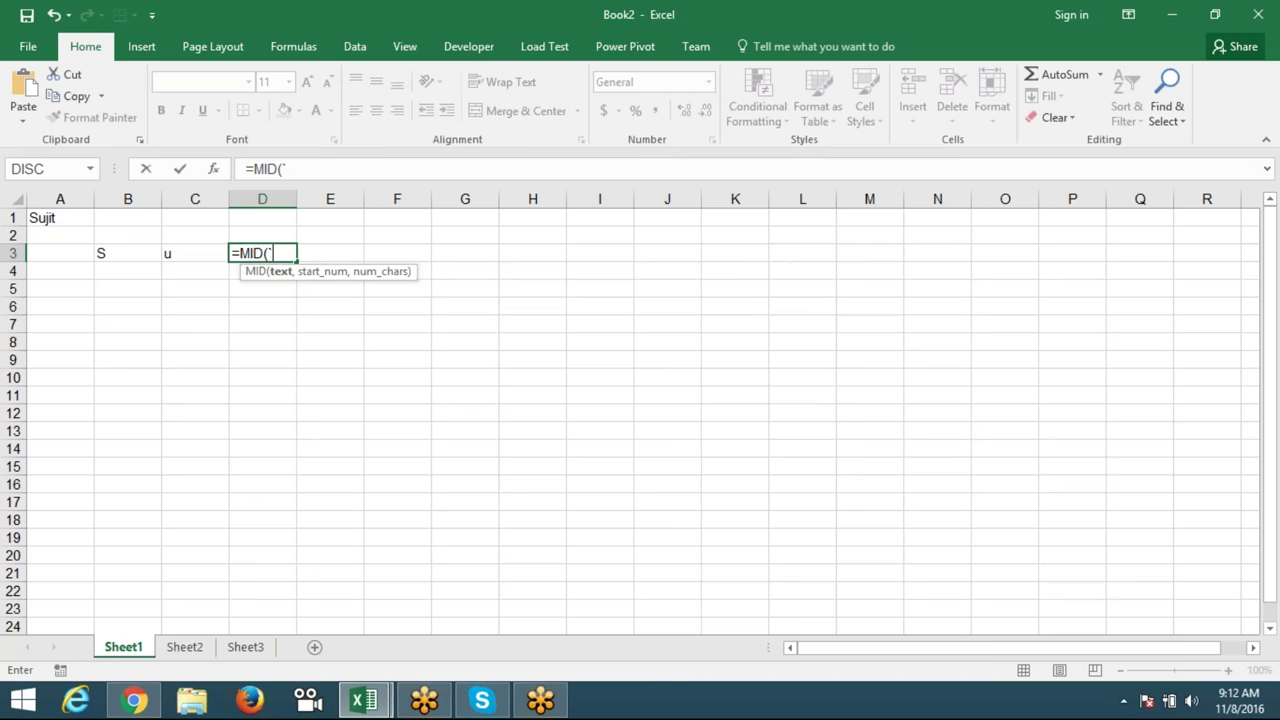
key("BackSpace")
key("Up")
key("Up")
key("Left")
key("Left")
key("Left")
type(",3")
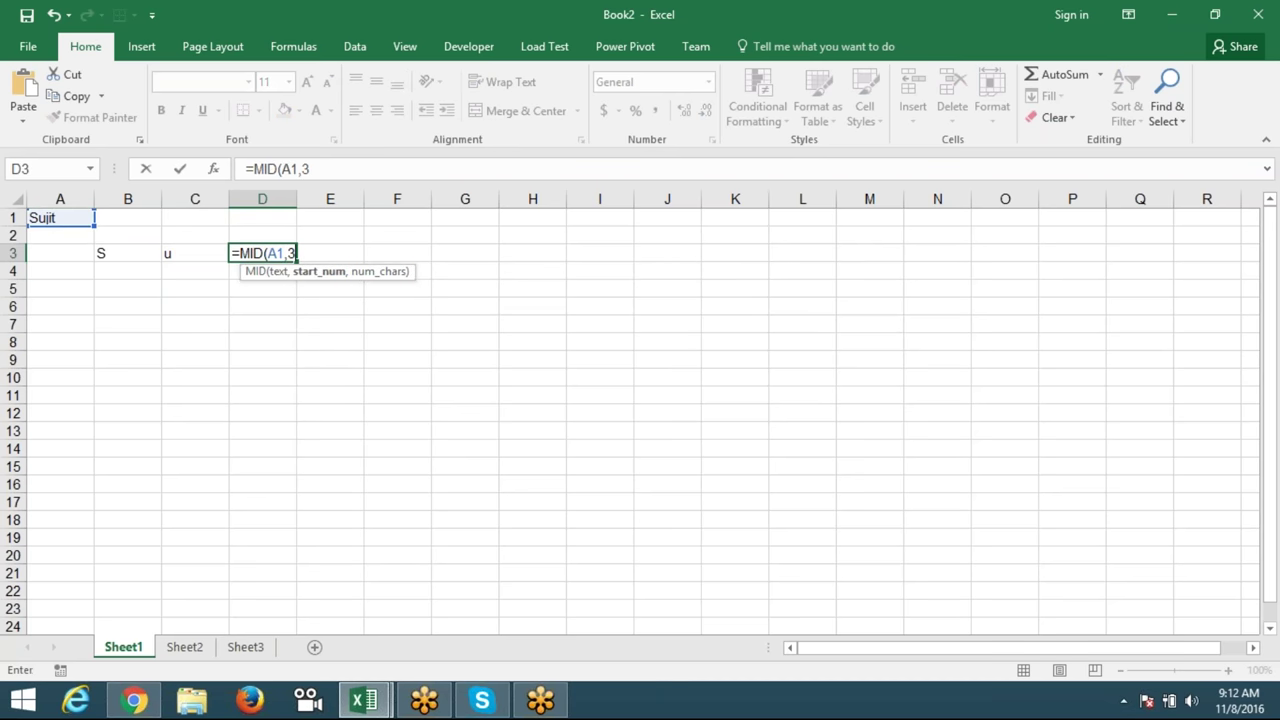
type(",1")
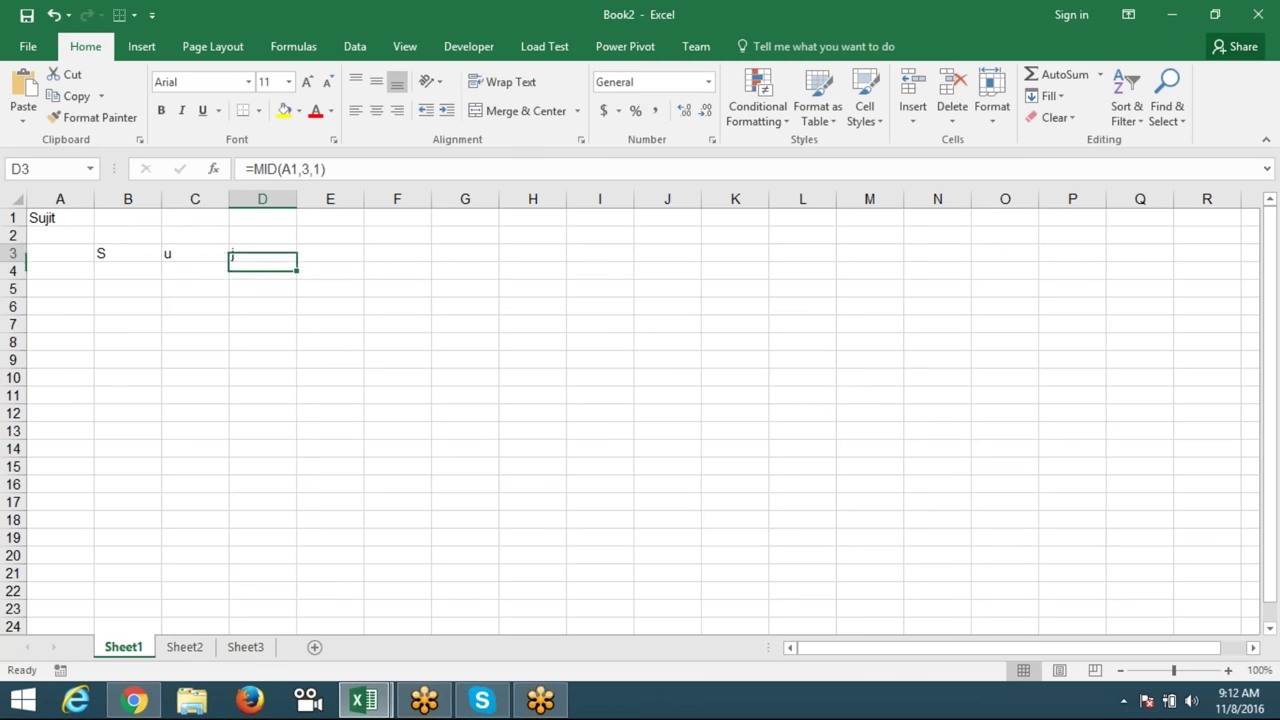
key("Right")
Step: Enter =MID(A1,4,1) in E3 for the fourth letter
type("su")
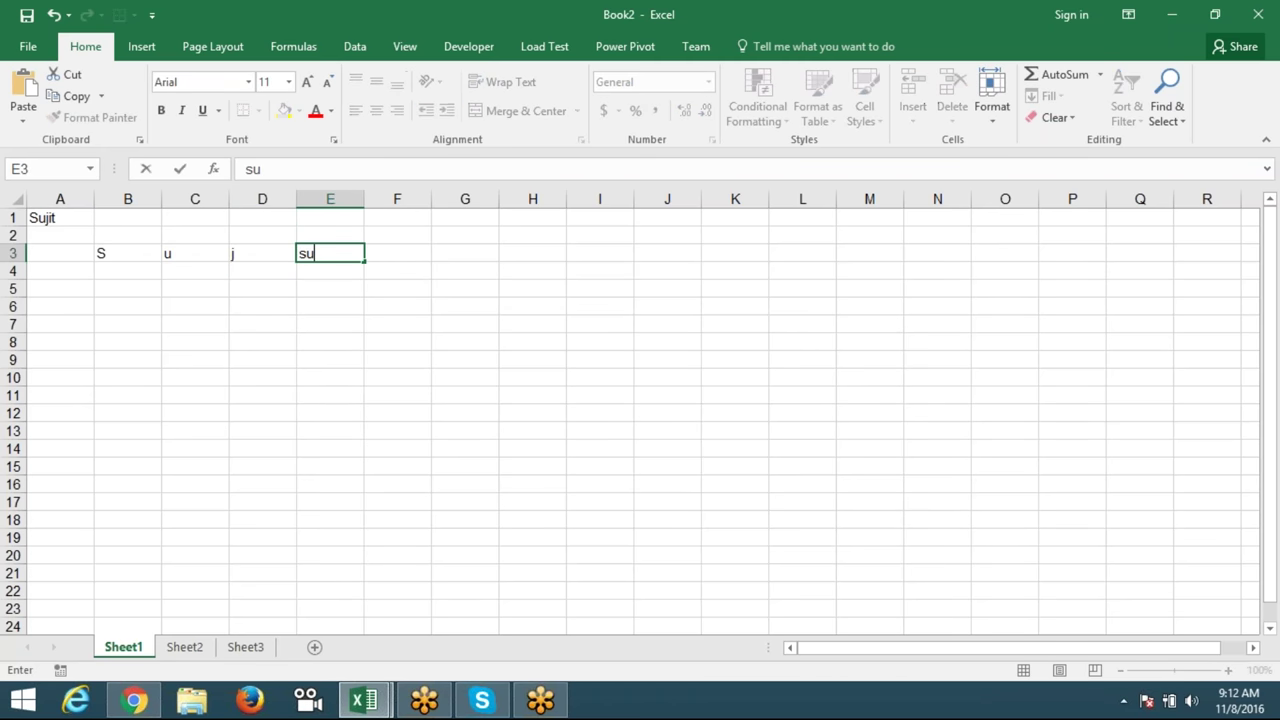
key("BackSpace")
key("BackSpace")
type("=mi")
key("Tab")
key("Up")
key("Up")
key("Left")
key("Left")
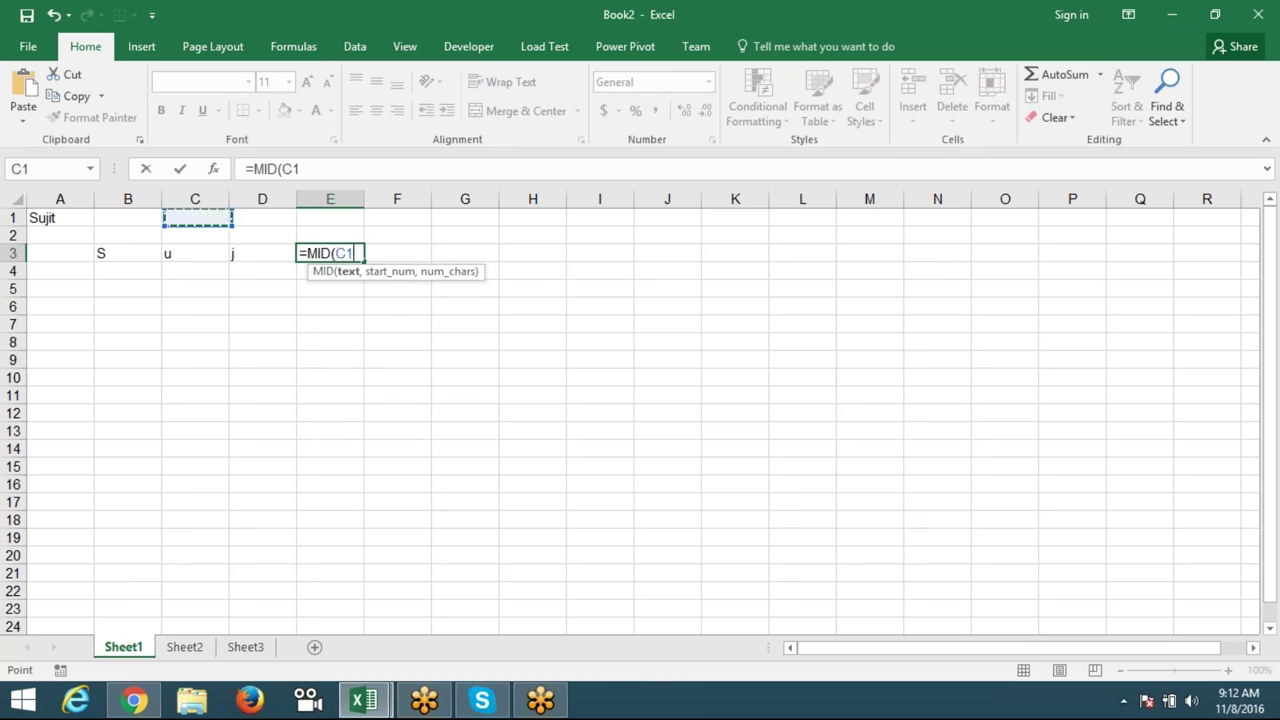
key("Left")
key("Left")
type(",")
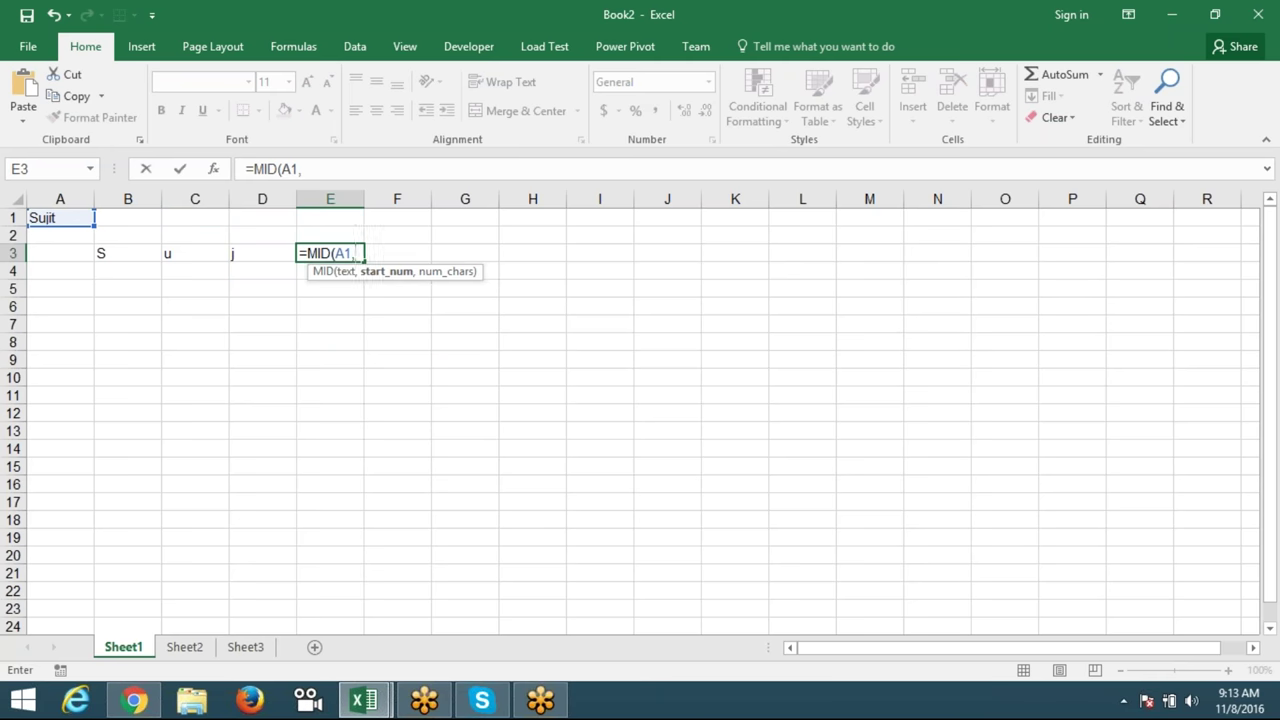
type("4,1")
key("Return")
Step: Enter =MID(A1,5,1) in F3 for the fifth letter
left_click(330, 253)
left_click(397, 253)
type("=mid")
key("Tab")
key("Left")
key("Left")
key("Left")
key("Left")
key("Left")
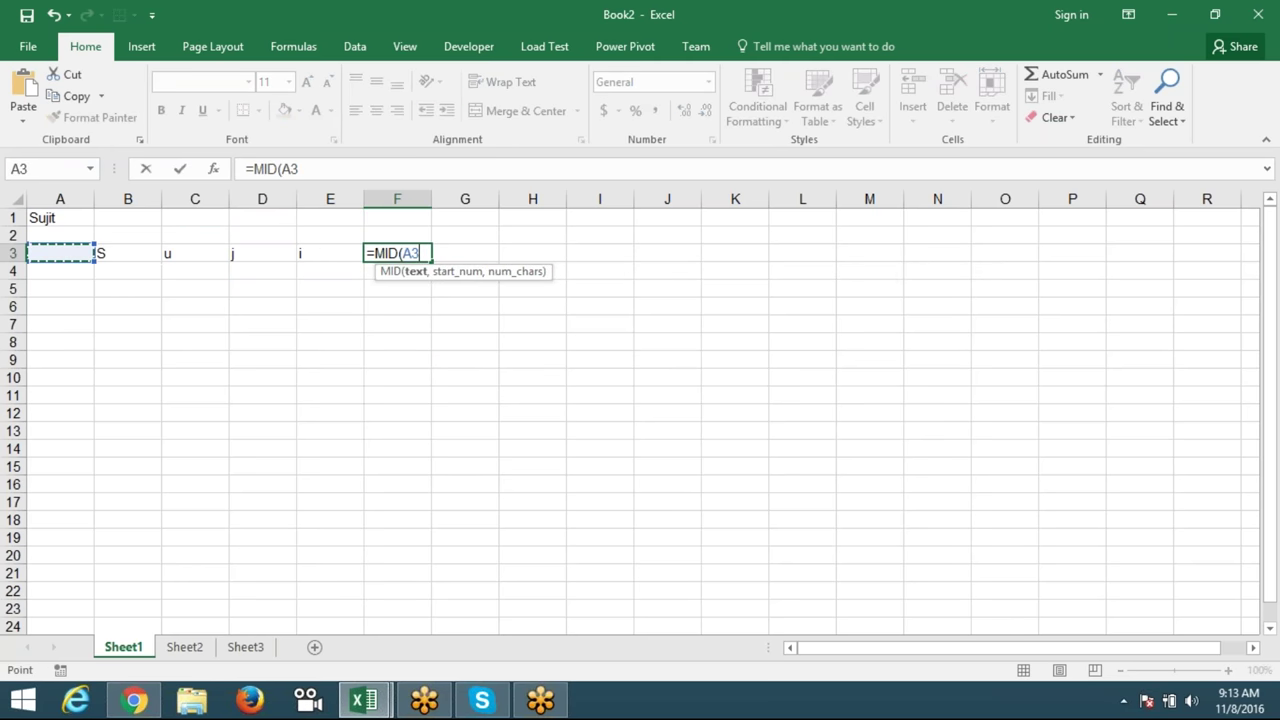
key("Up")
key("Up")
type(",")
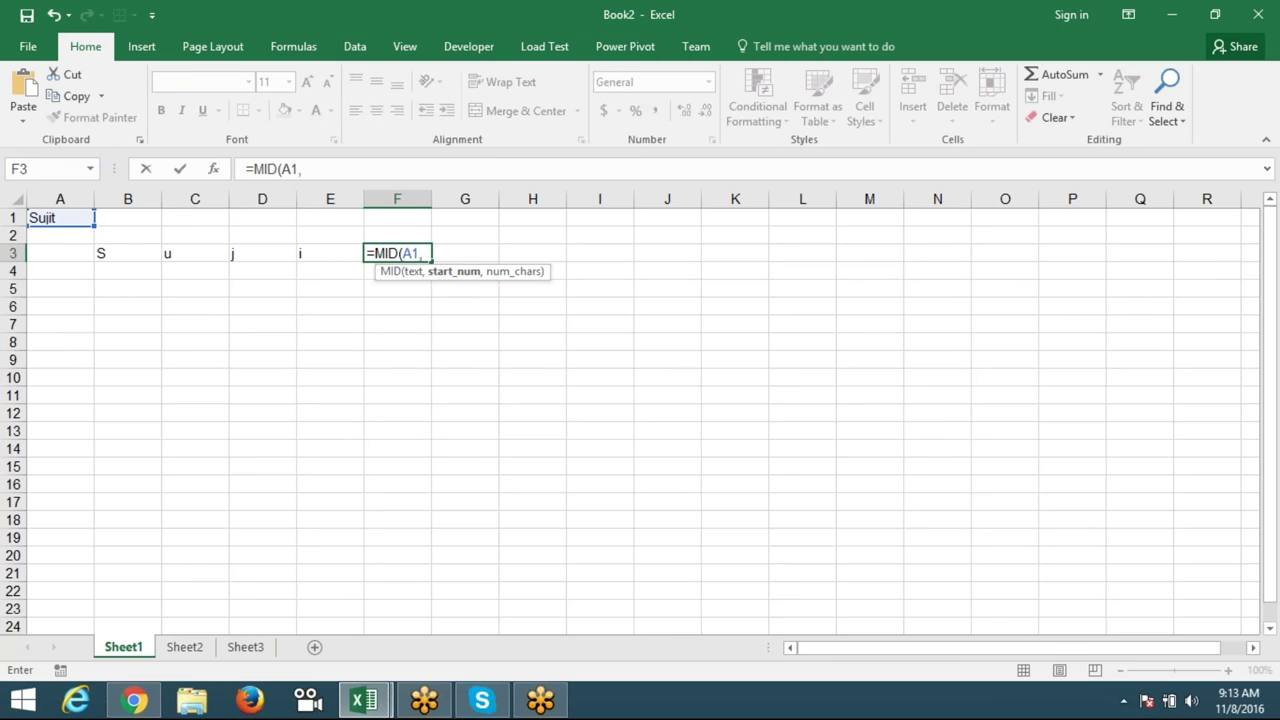
type("2")
key("BackSpace")
type("5,1")
key("Return")
left_click(397, 253)
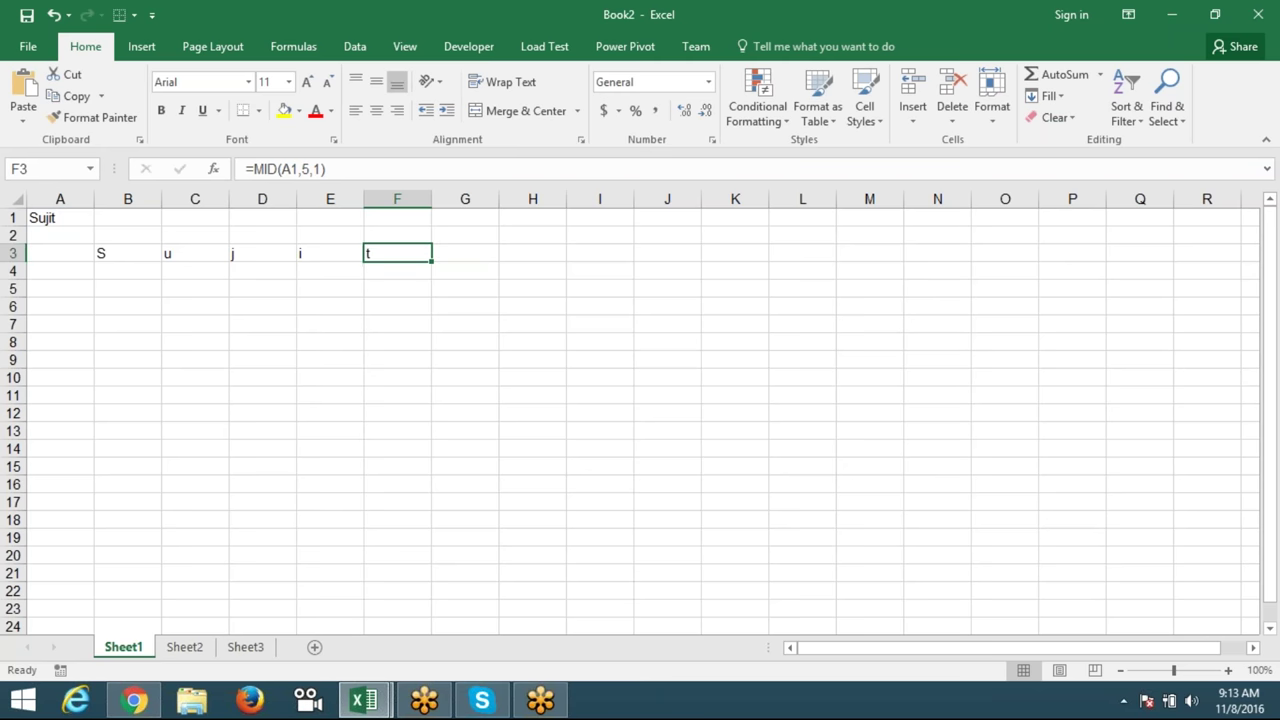
Step: Review the MID formulas across B3:F3
left_click(262, 253)
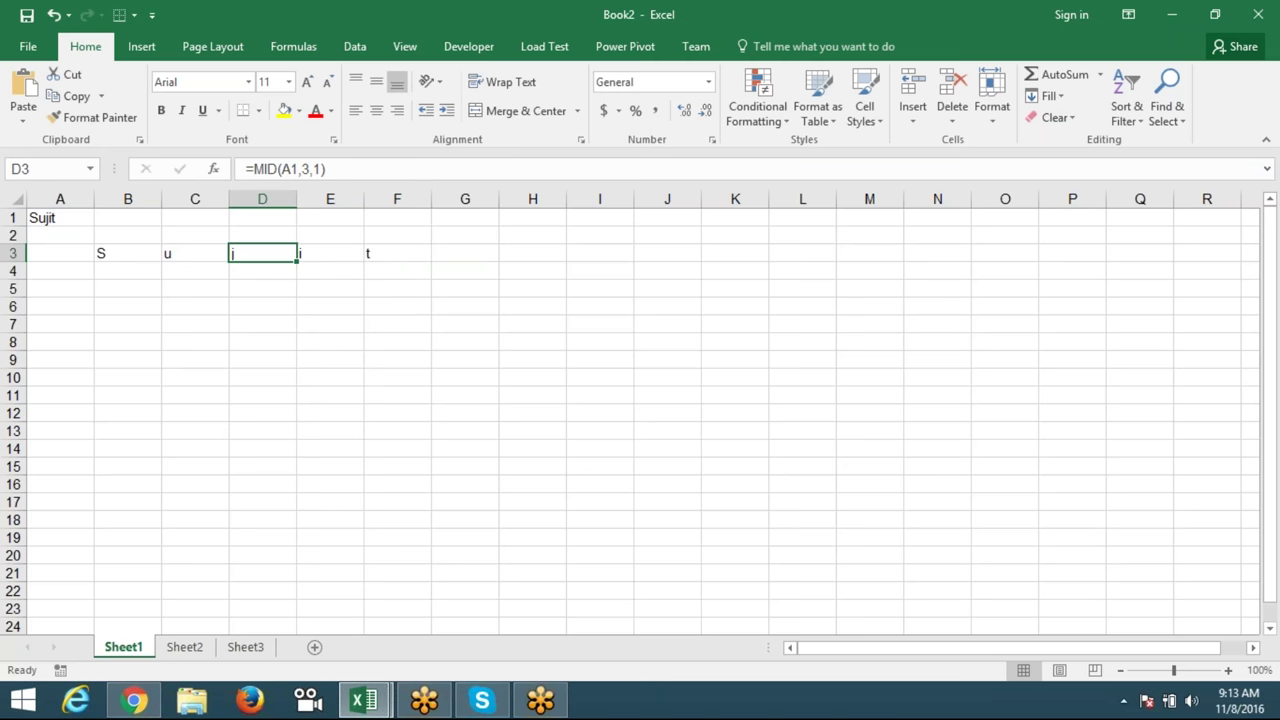
left_click(195, 253)
left_click(128, 253)
left_click(60, 270)
left_click(128, 253)
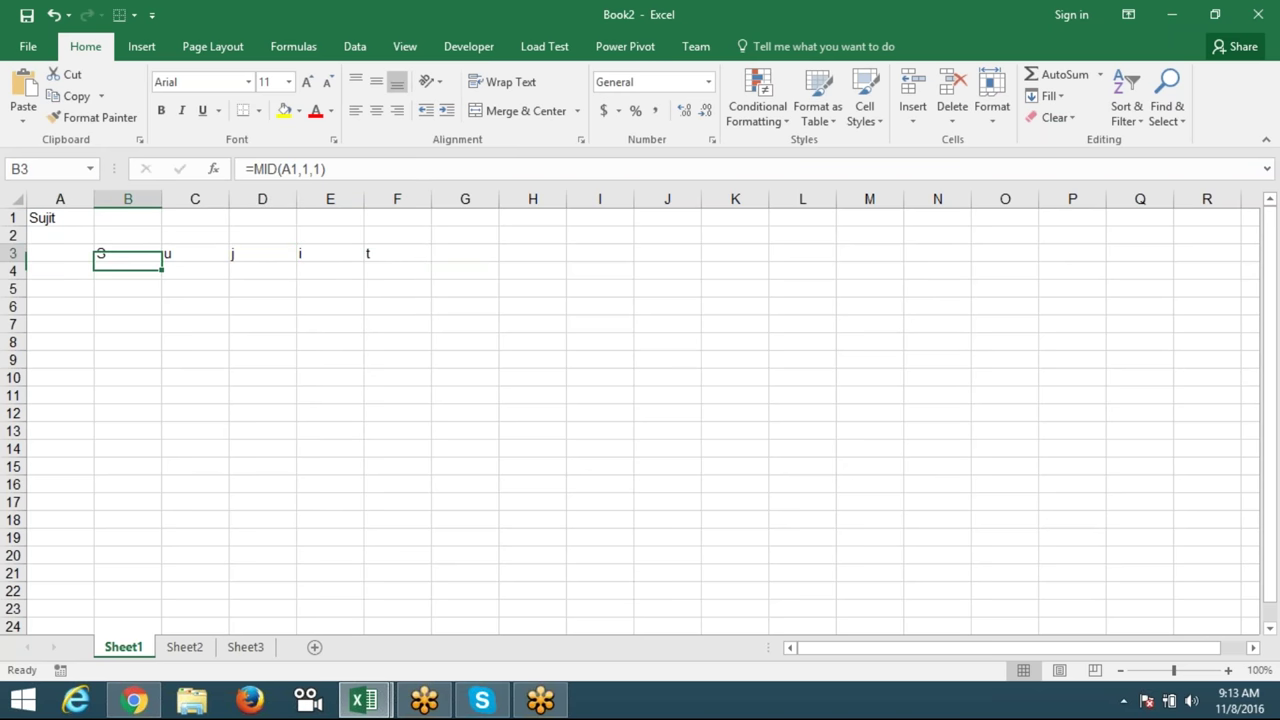
left_click(195, 253)
left_click(262, 253)
left_click(330, 253)
left_click(397, 253)
left_click(330, 253)
left_click(262, 253)
left_click(195, 253)
left_click(128, 253)
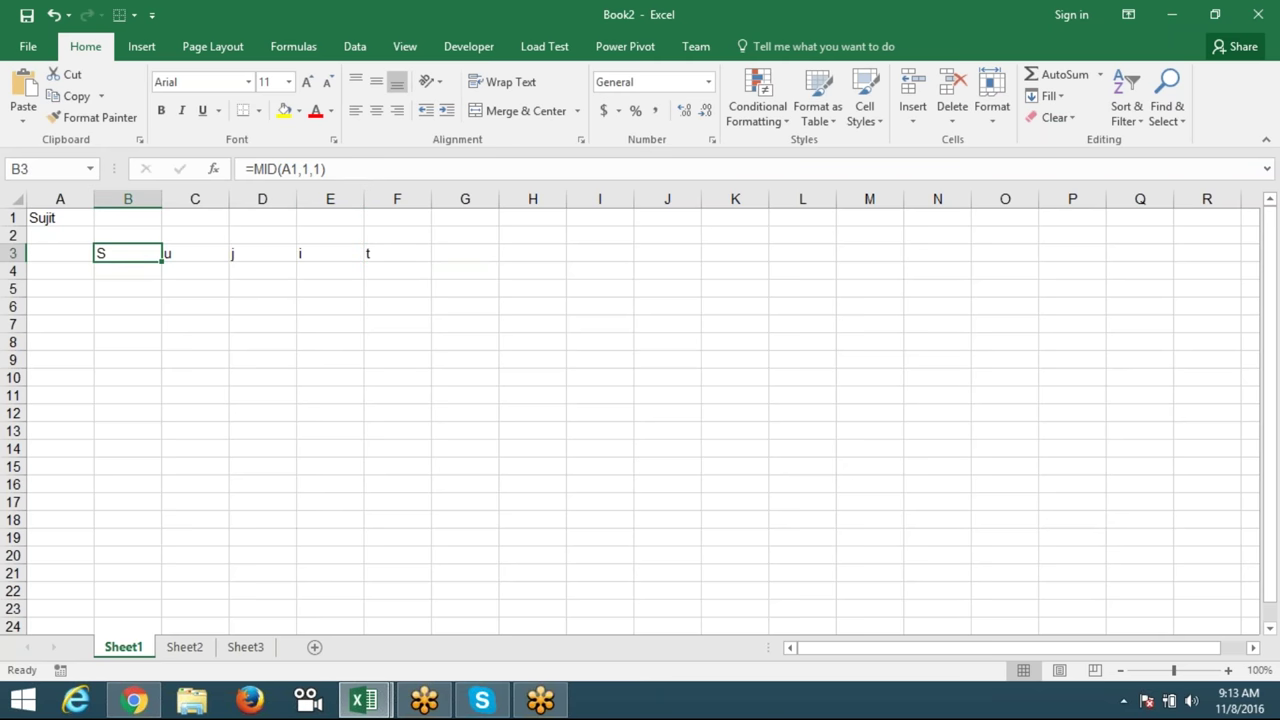
Step: Enter =MID(A1,{1,2,3,4,5},1) in B4, adding the missing length argument
left_click(128, 271)
type("=mi")
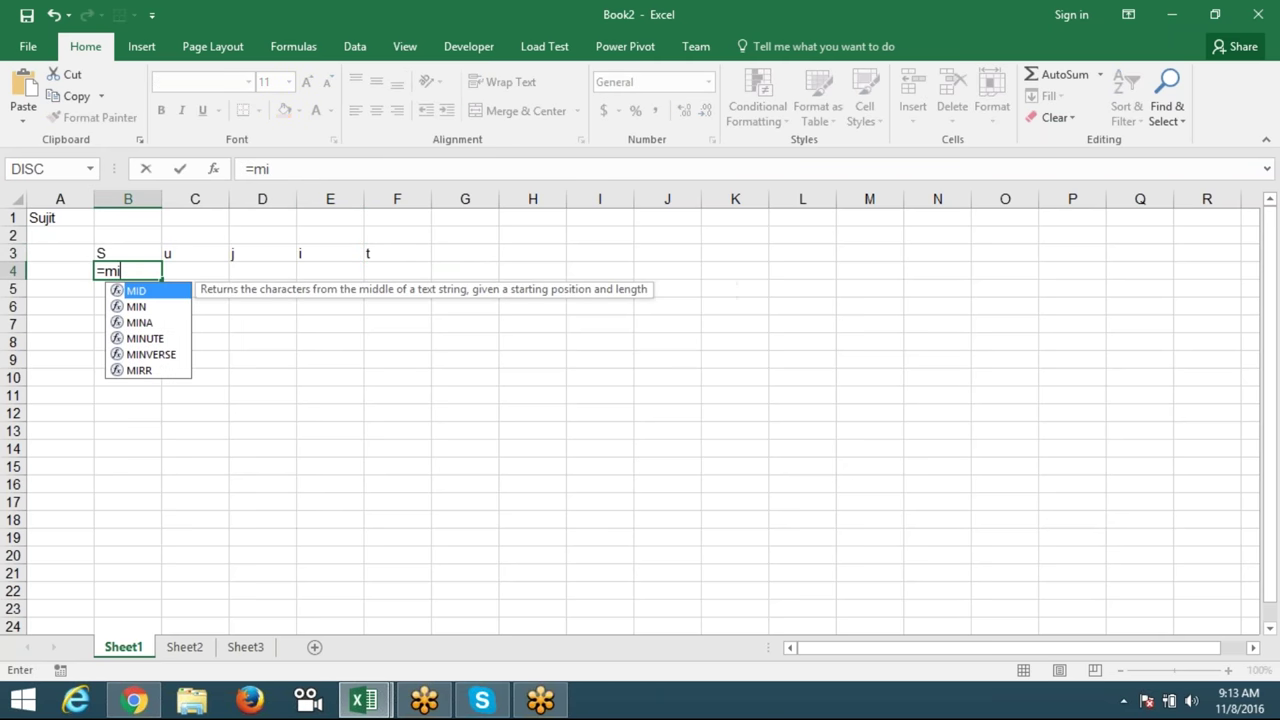
type("d")
key("Tab")
key("Up")
key("Up")
key("Up")
key("Left")
type(",")
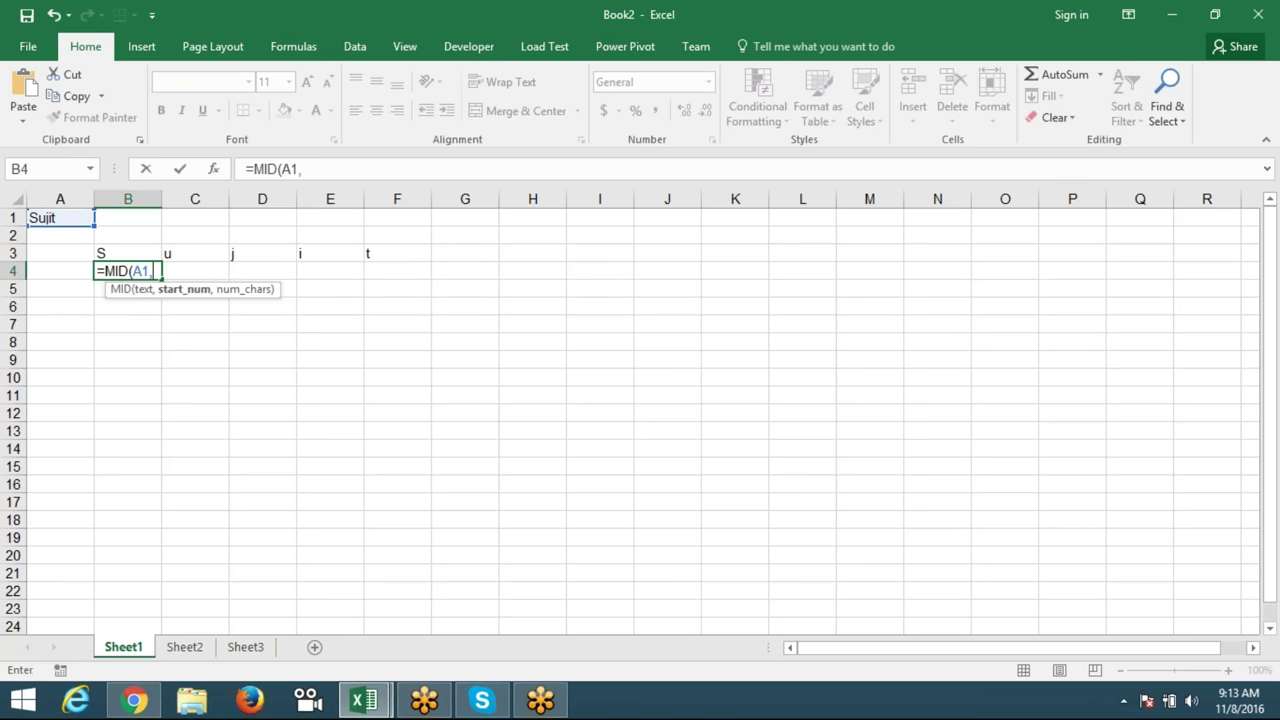
type("{1")
type(",2,3,4,5")
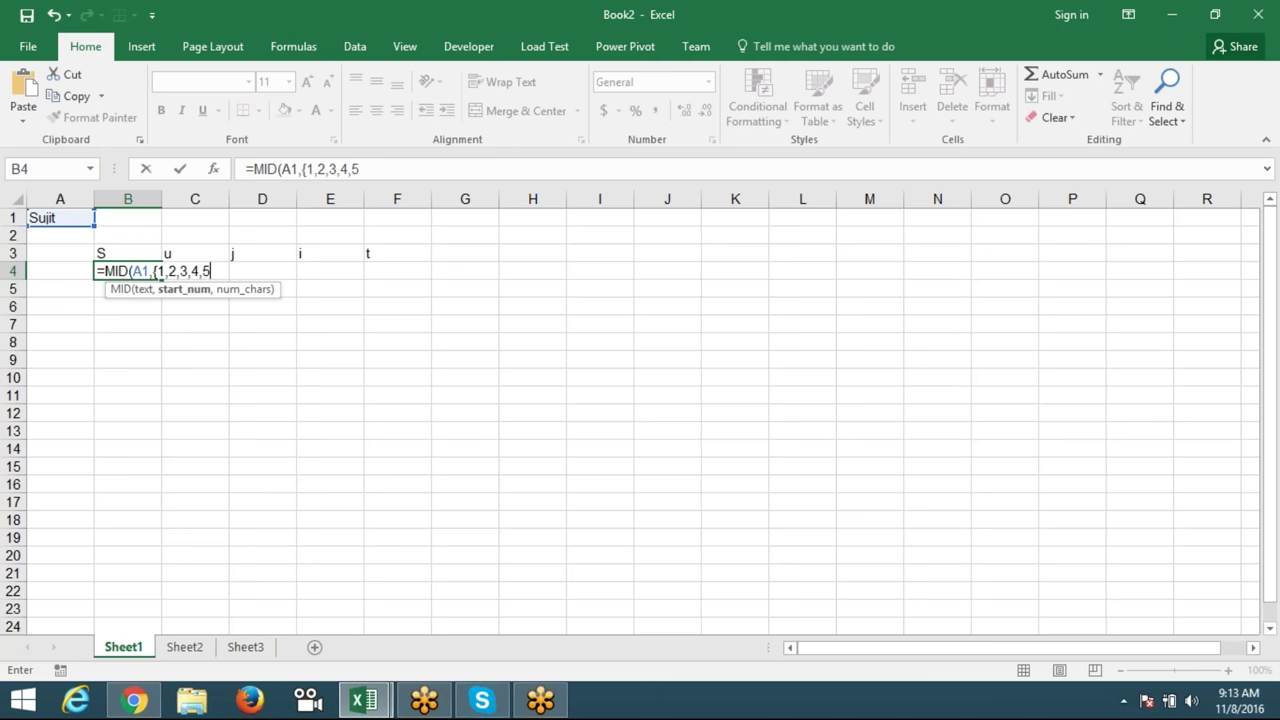
type("}")
key("Return")
key("Return")
key("Left")
key("End")
type(",1)")
key("ctrl+Return")
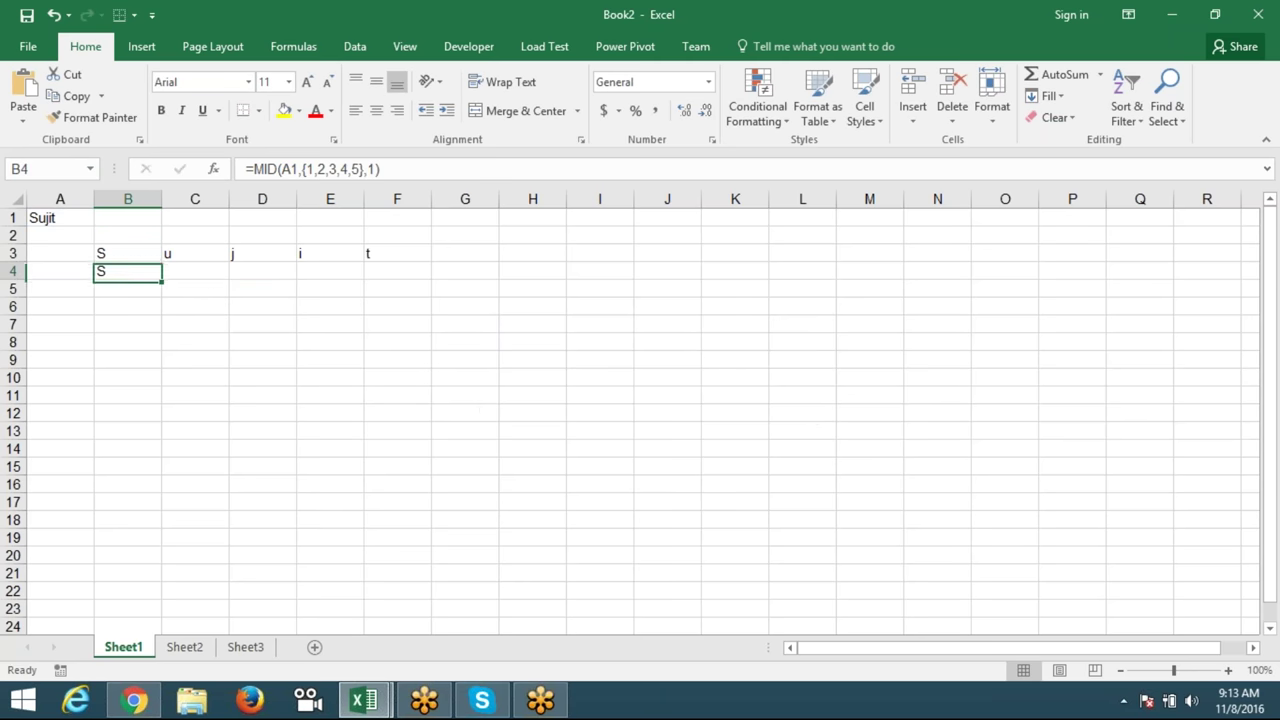
key("Up")
key("Right")
key("Right")
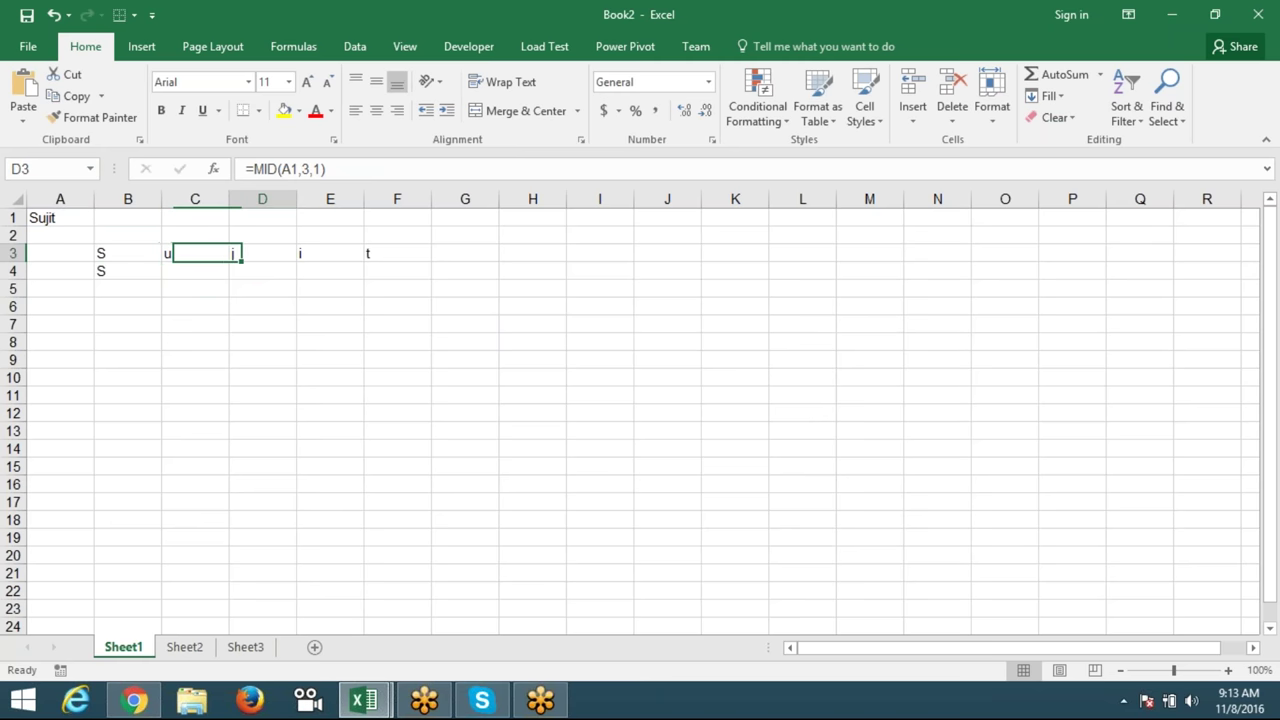
key("Right")
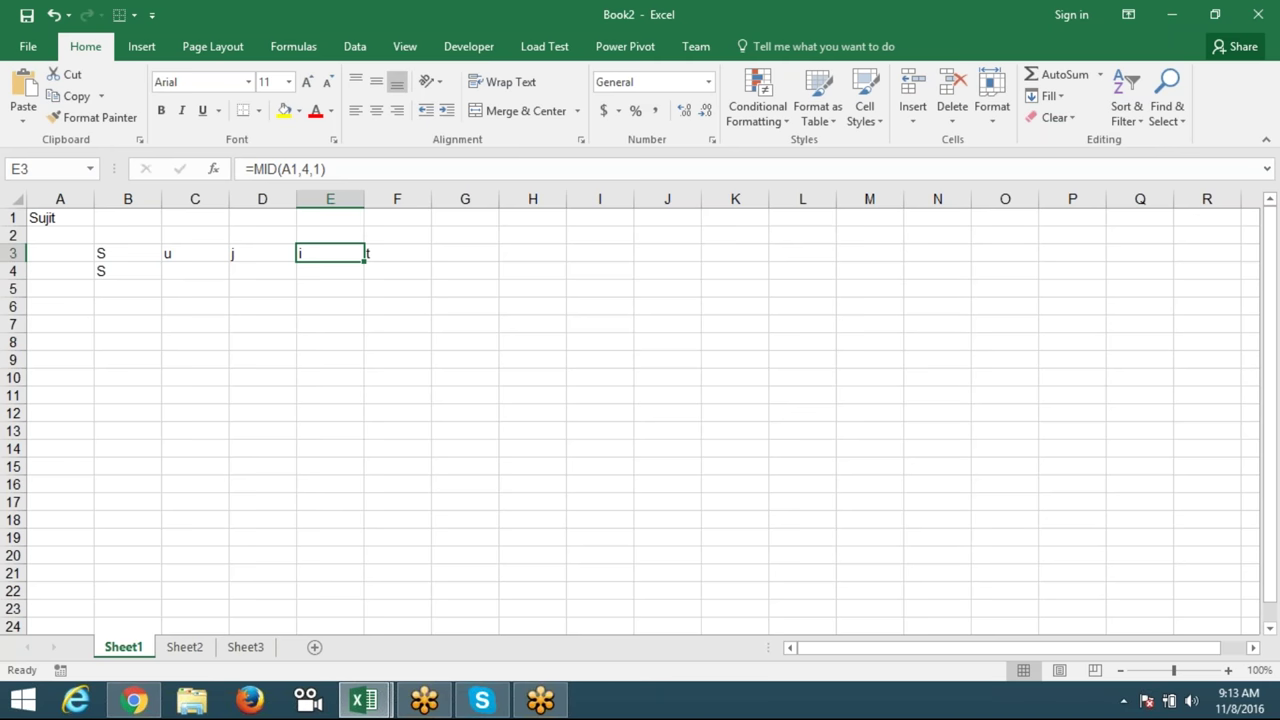
Step: Array-enter =MID(A1,{1,2,3,4,5},1) across B4:F4 with Ctrl+Shift+Enter to show all five letters
left_click(195, 271)
left_click_drag(127, 271, 397, 271)
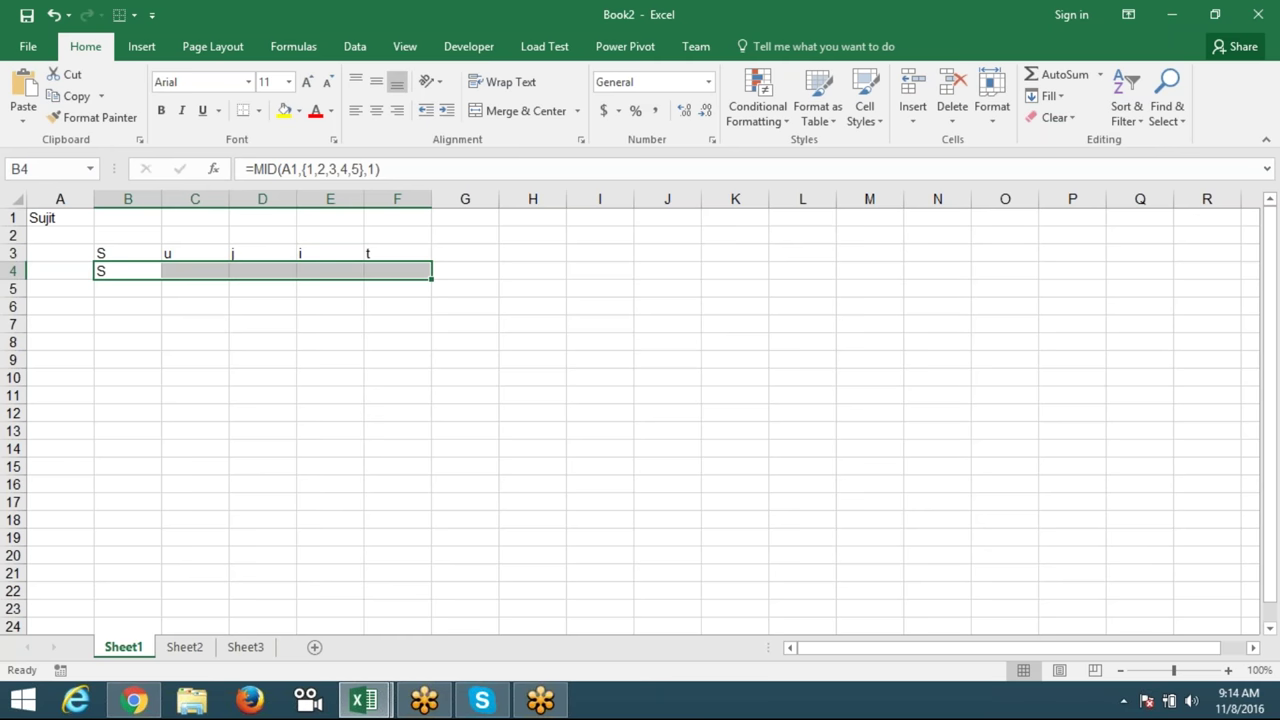
key("F2")
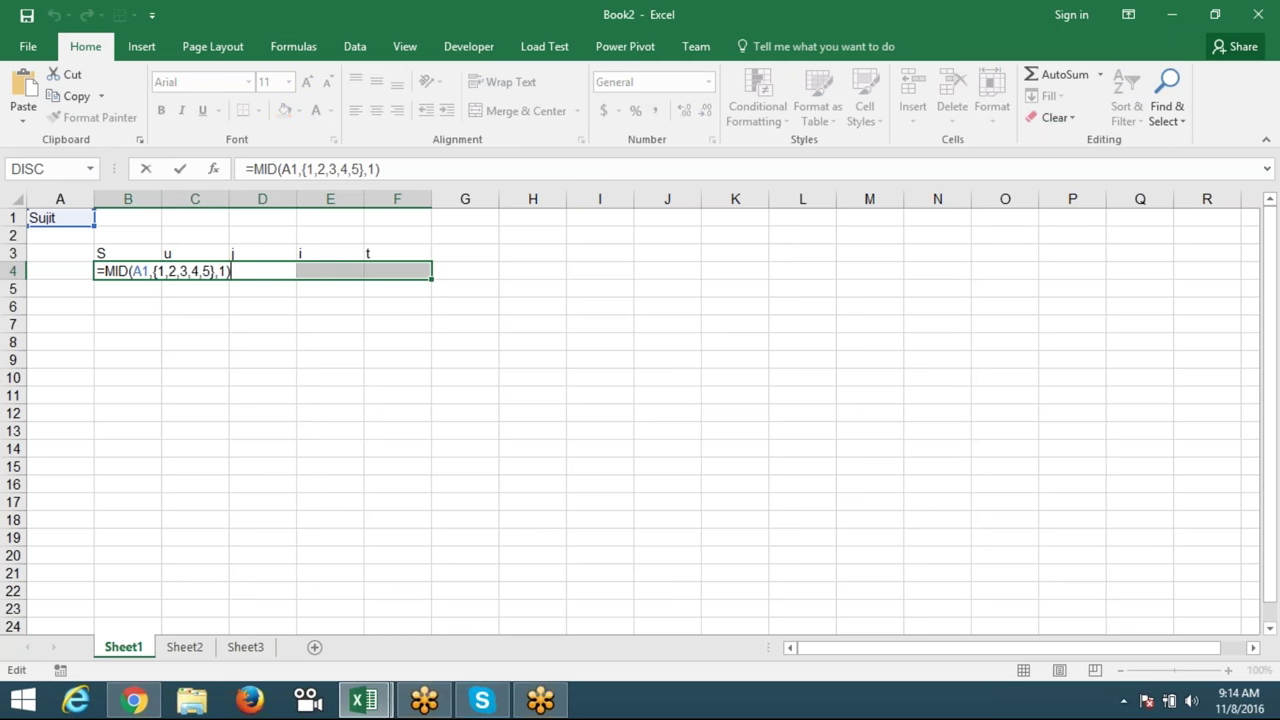
key("ctrl+shift+Return")
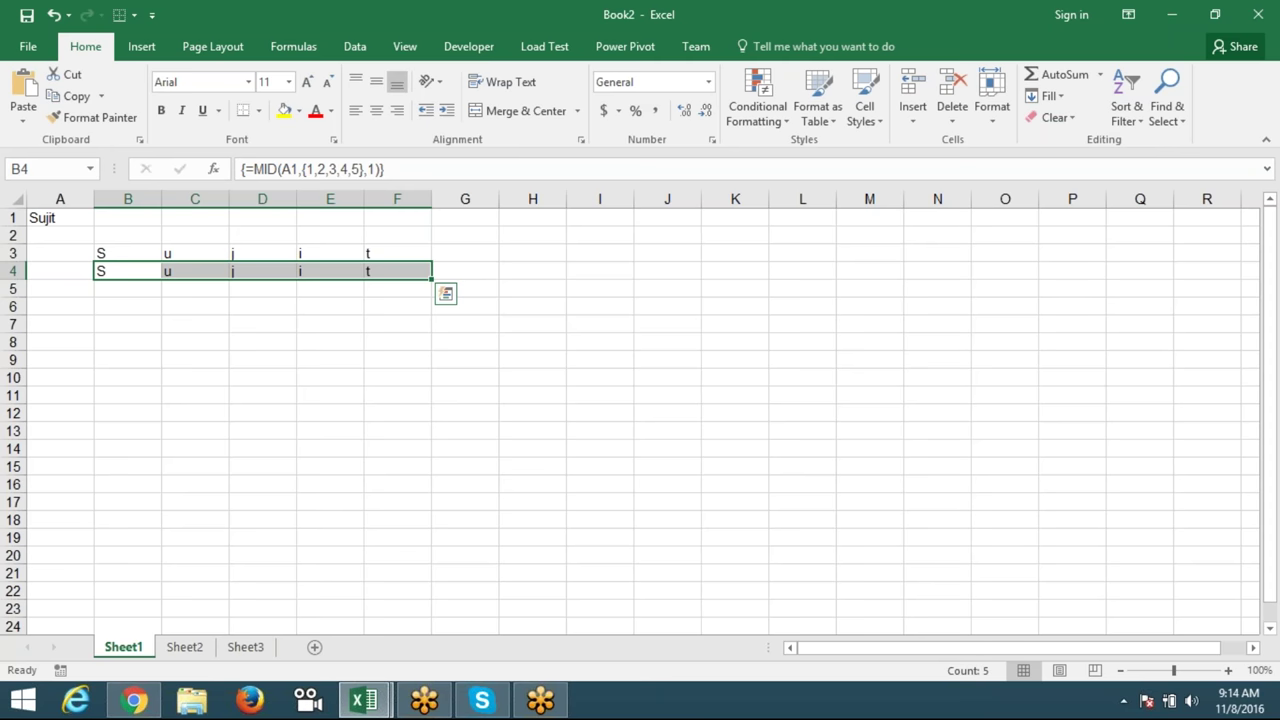
key("Right")
key("Right")
key("Right")
key("Right")
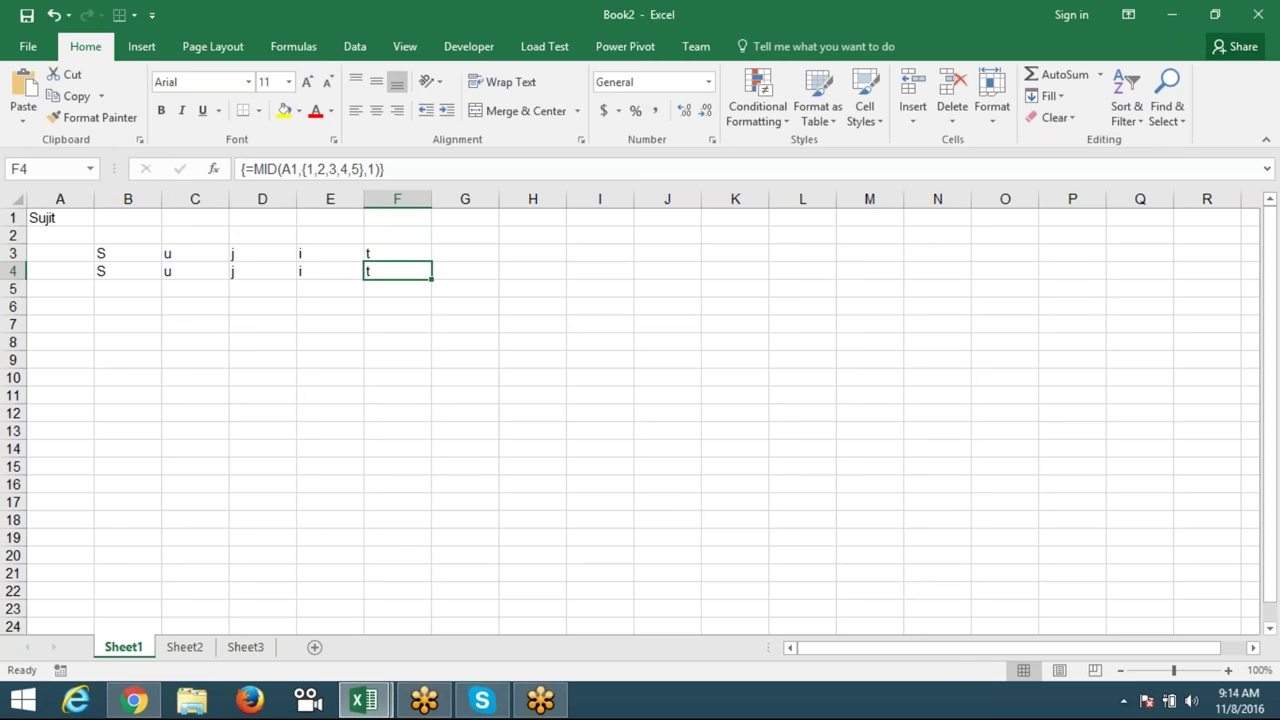
key("Right")
key("Right")
Step: Type the numbers 1 through 5 into G5:K5
key("Down")
key("Left")
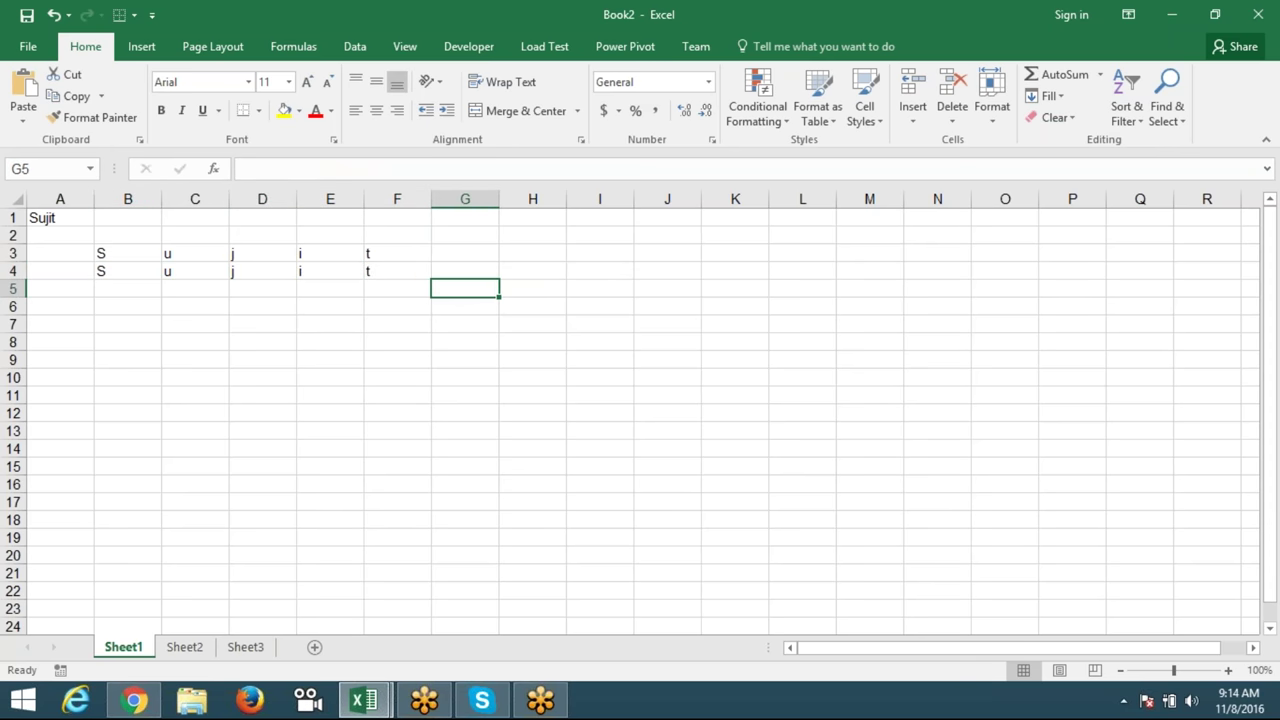
type("1\t2\t3\t4")
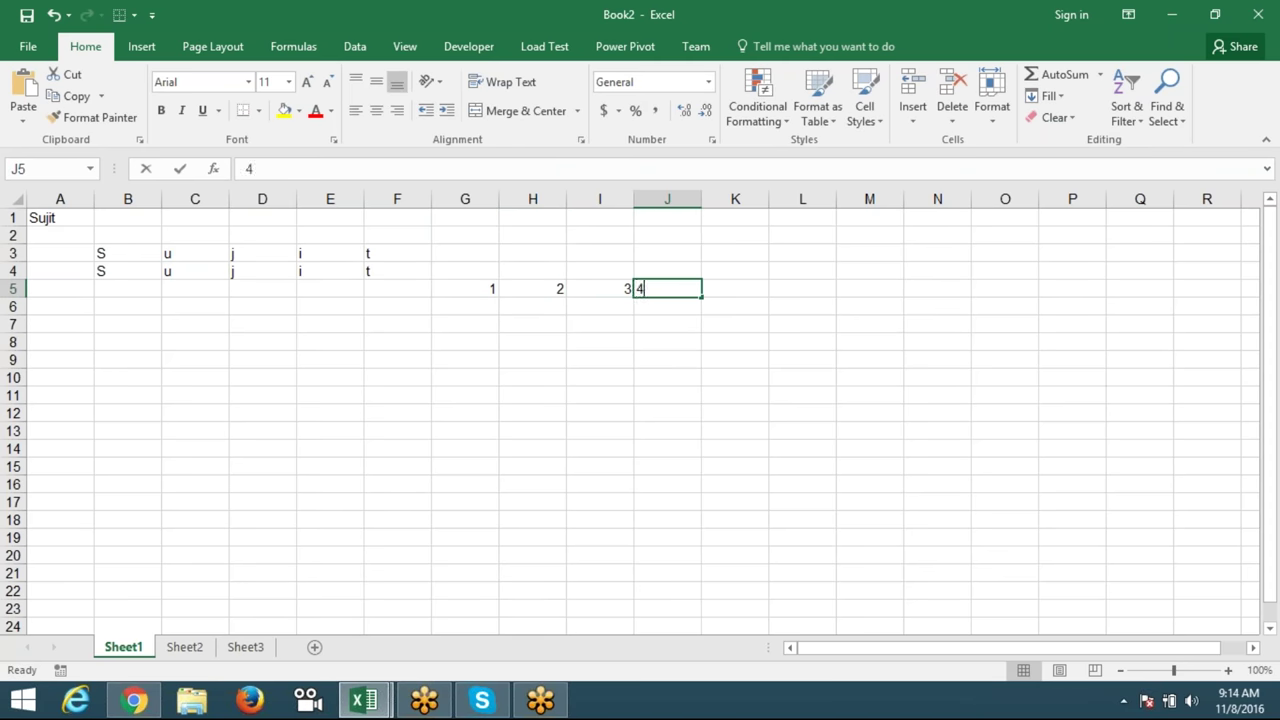
type("\t5")
key("Return")
key("Left")
key("Left")
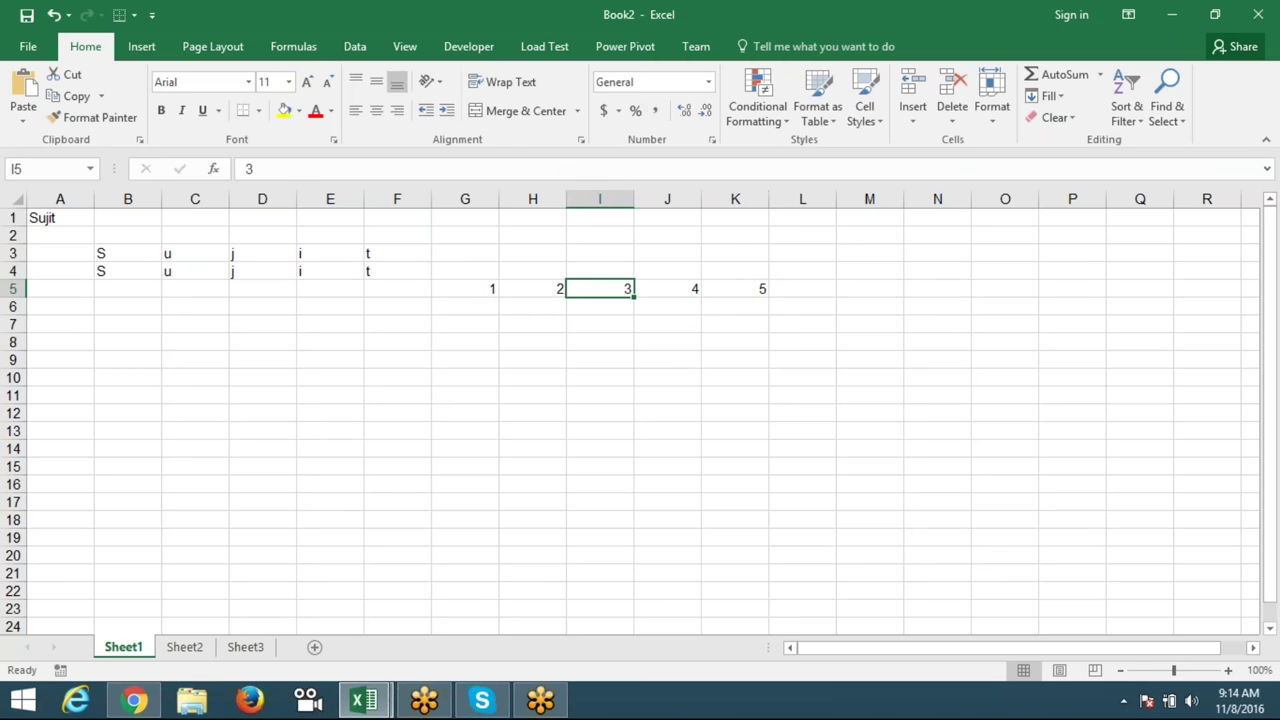
Step: Array-enter ={1,2,3,4,5} across G6:K6, then inspect C4's formula
key("Left")
key("Left")
key("Down")
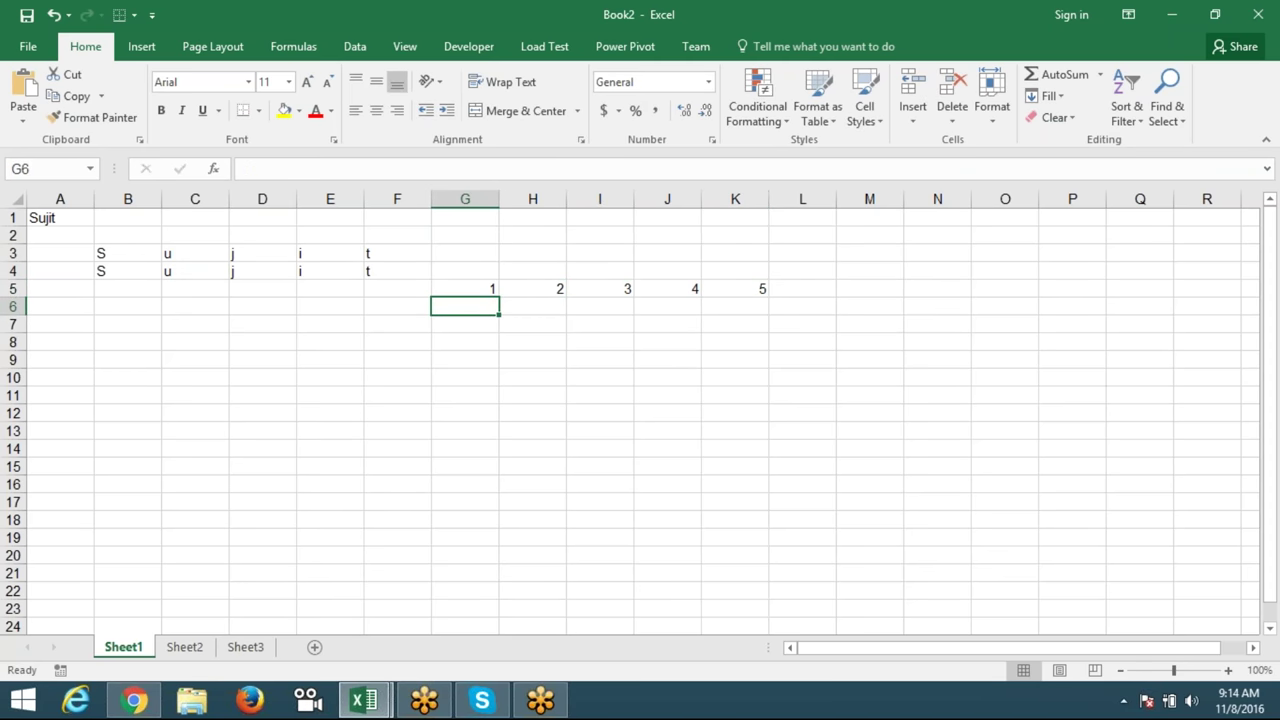
type("={1,2,3,4,5}")
key("Return")
mouse_move(465, 306)
left_mouse_down()
mouse_move(802, 306)
mouse_move(735, 306)
left_mouse_up()
key("F2")
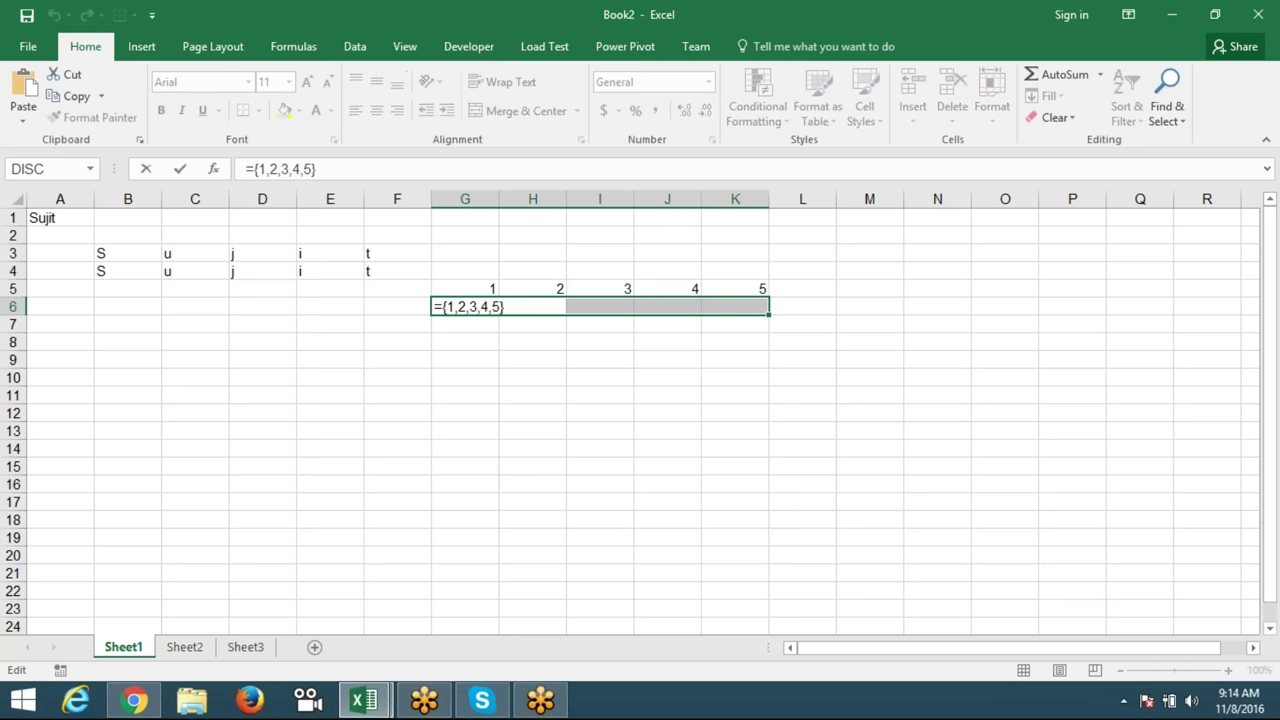
key("ctrl+shift+Return")
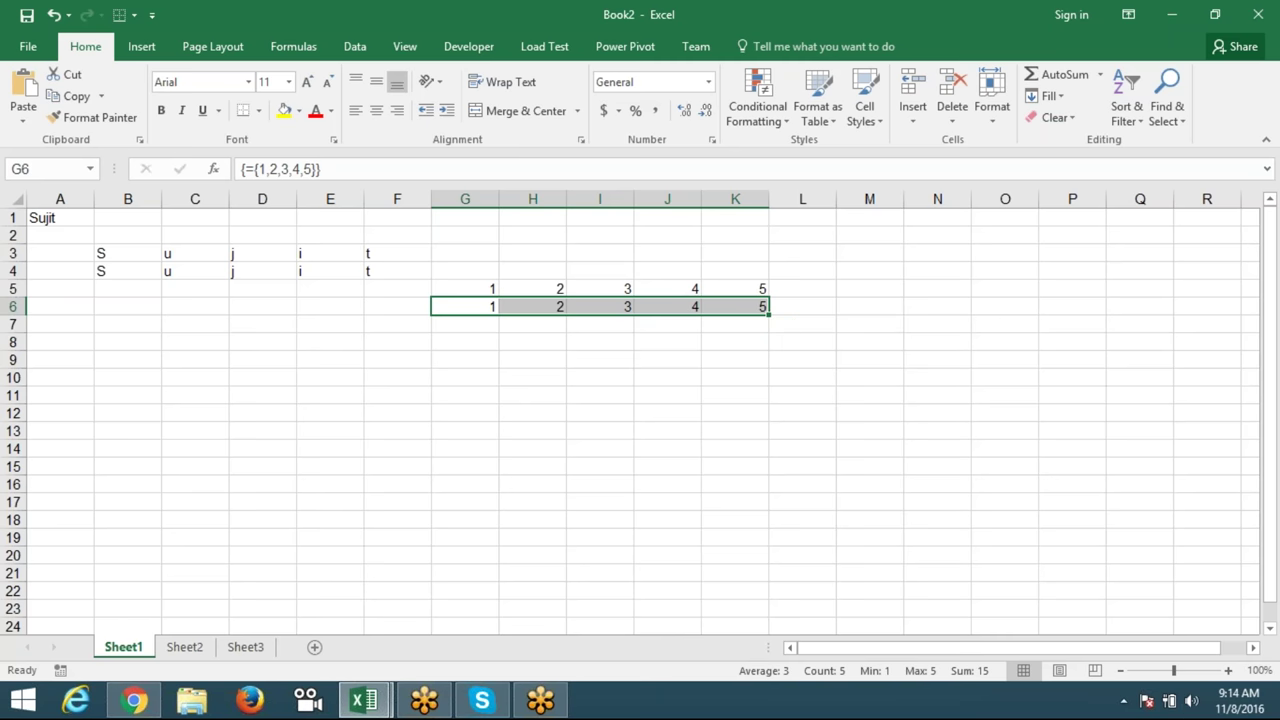
left_click(191, 272)
key("F2")
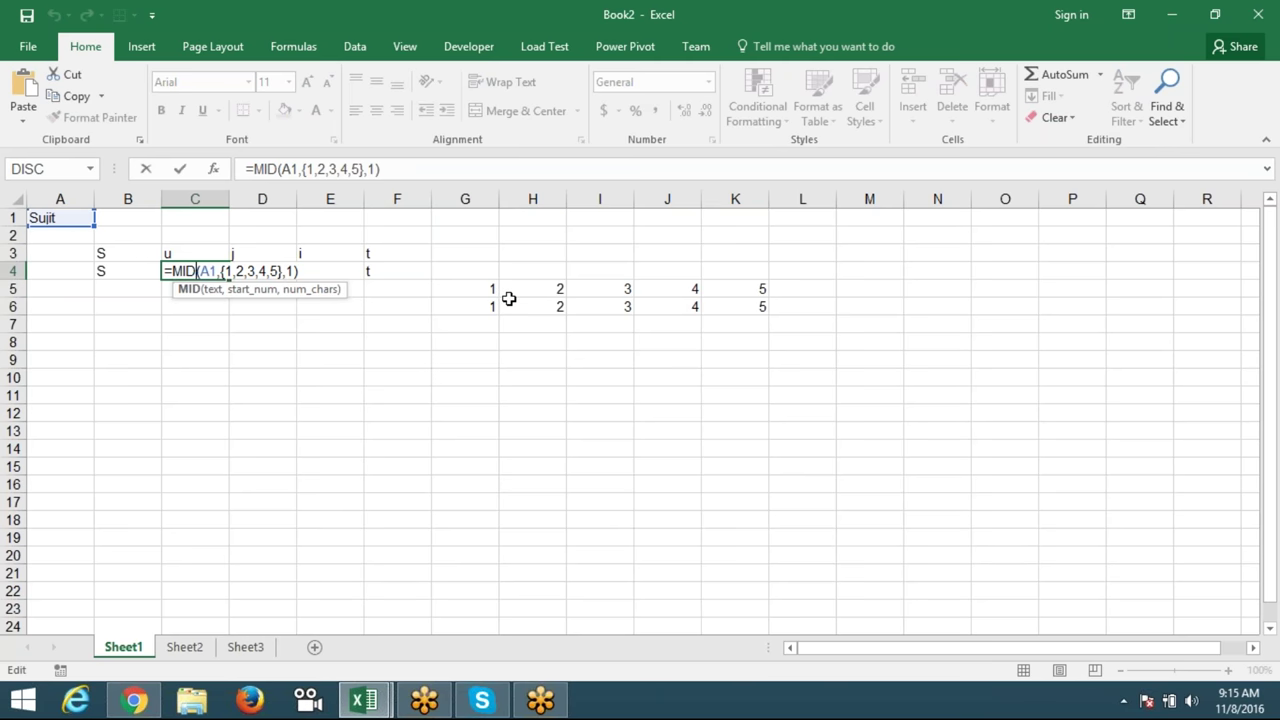
Step: Put a Month header in Sheet2's A1, briefly rechecking C4's array formula on Sheet1
key("ctrl+shift+Return")
left_click(186, 647)
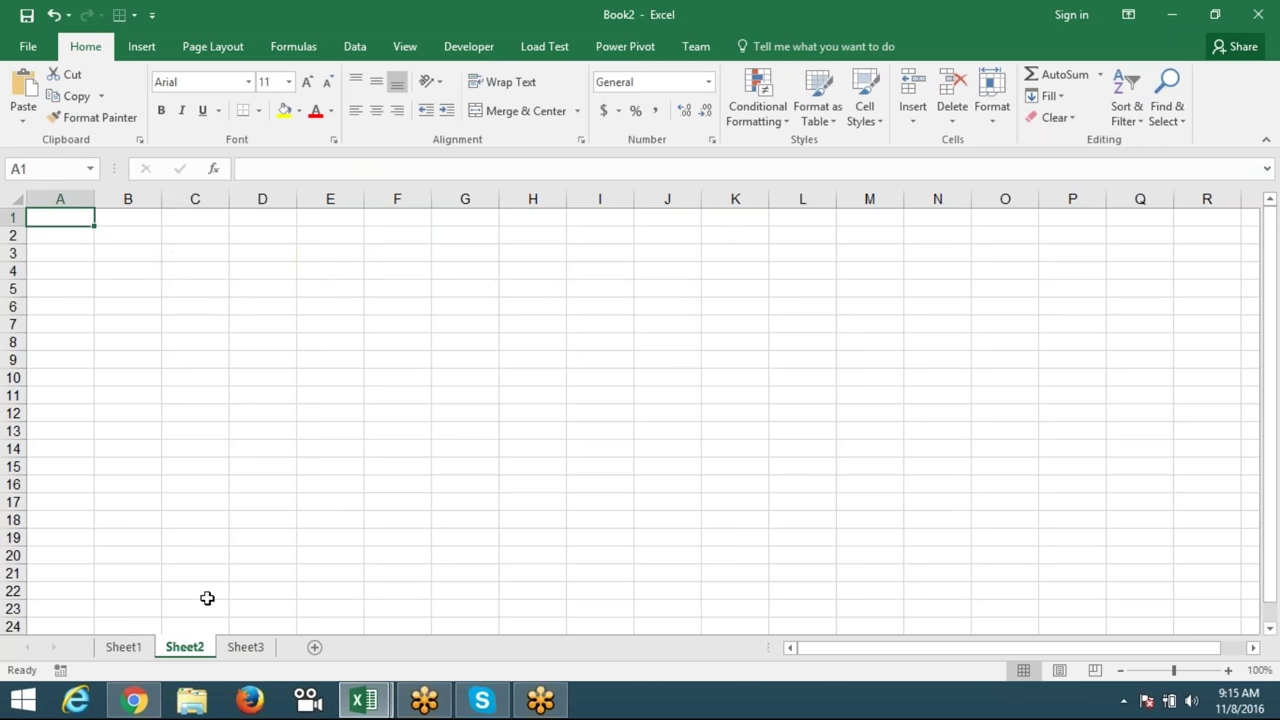
type("mONTH")
key("Return")
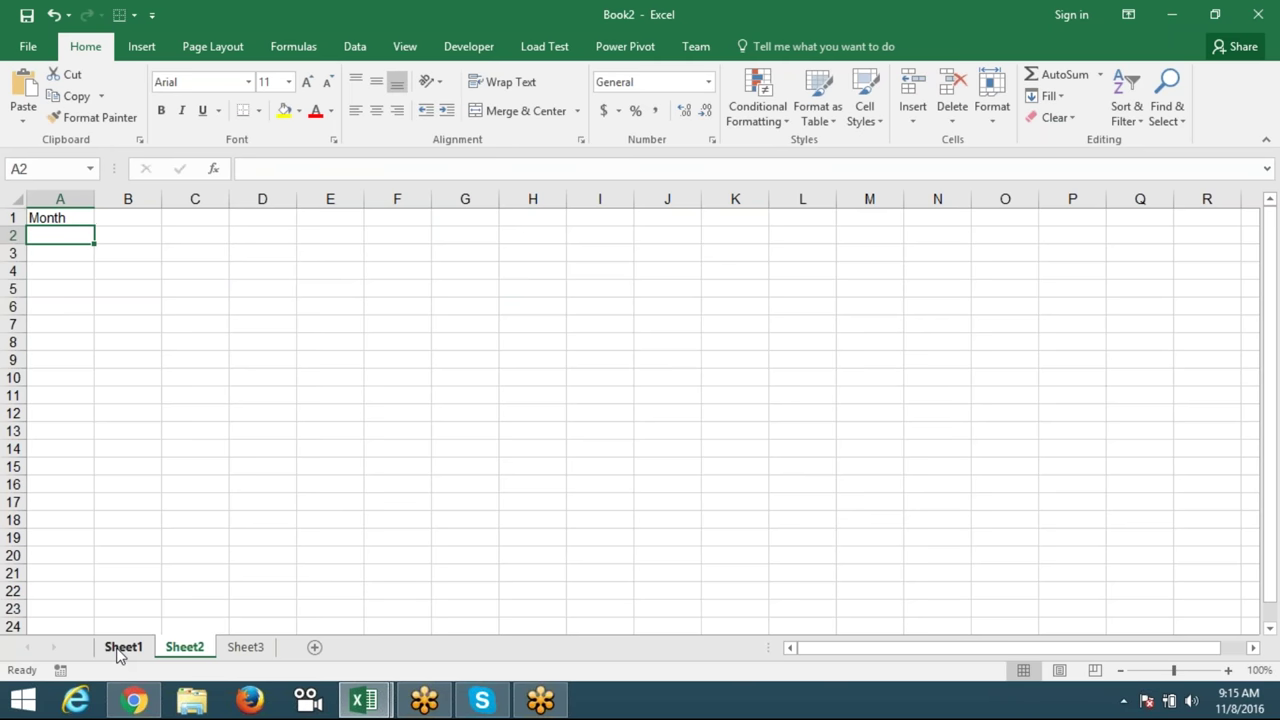
left_click(123, 647)
left_click_drag(305, 170, 336, 170)
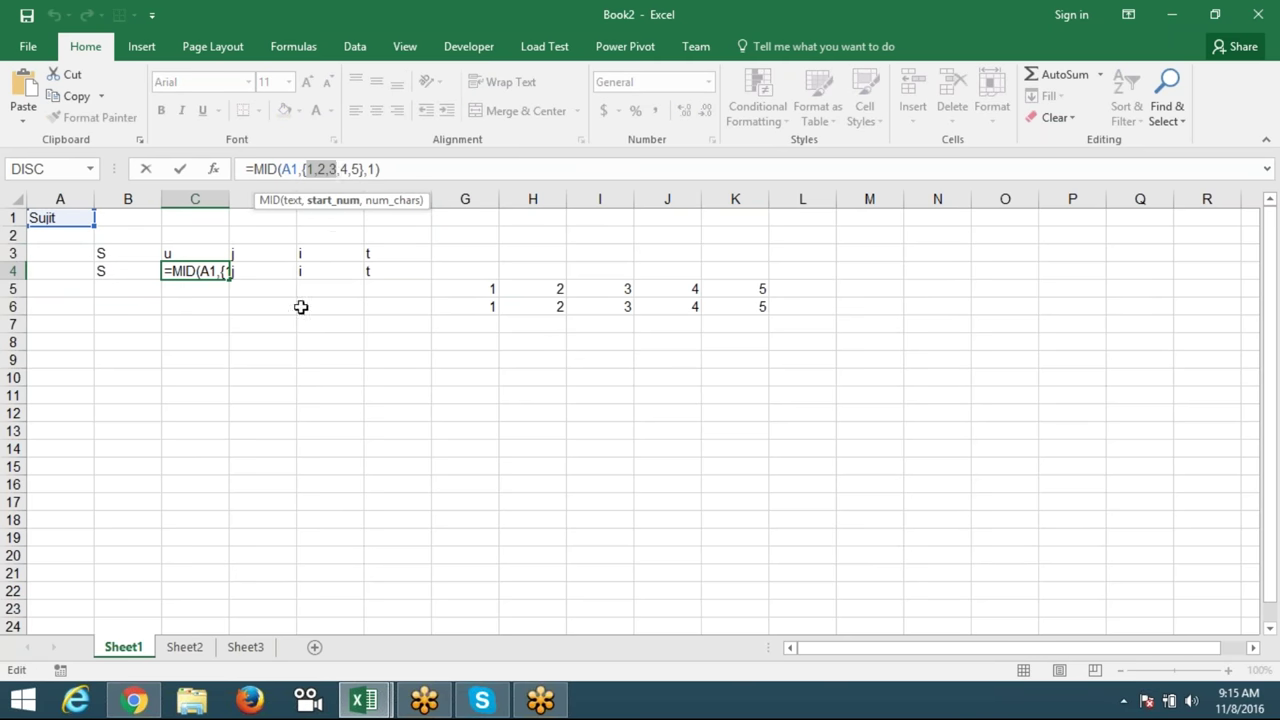
left_click(195, 626)
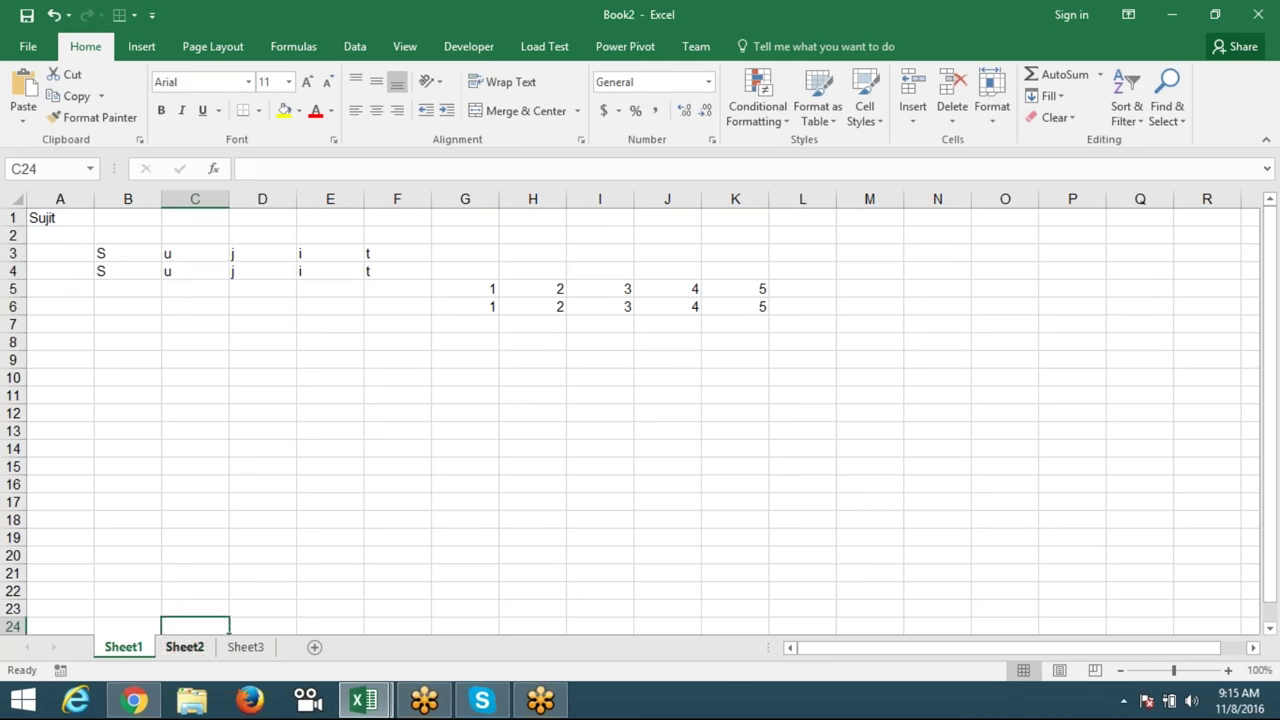
left_click(184, 647)
Step: Enter Jan in A2 and fill repeating month names down column A
type("Jan")
key("Return")
left_click(83, 234)
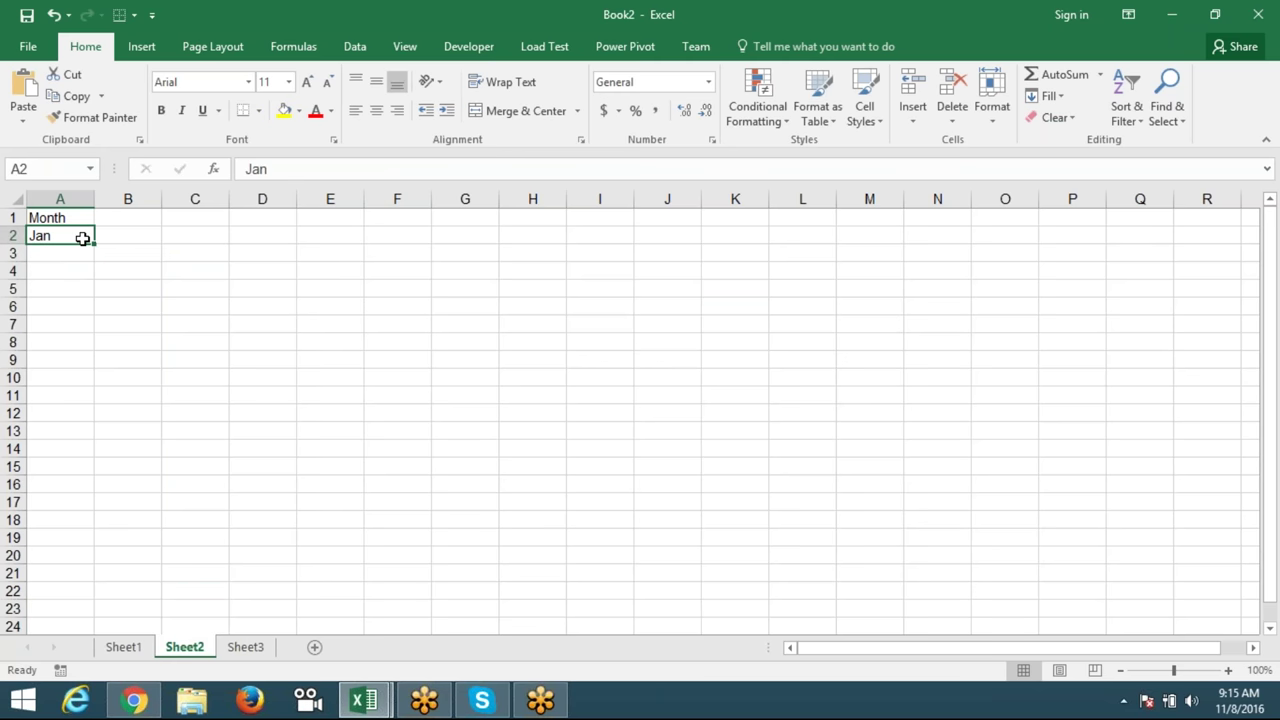
left_click_drag(94, 244, 97, 677)
Step: Add a Sales header in B1 and =RANDBETWEEN(10,80) in B2
key("ctrl+Home")
key("Right")
type("SAles")
key("Return")
type("=ra")
key("Down")
key("Down")
key("Tab")
type("10,80")
key("Return")
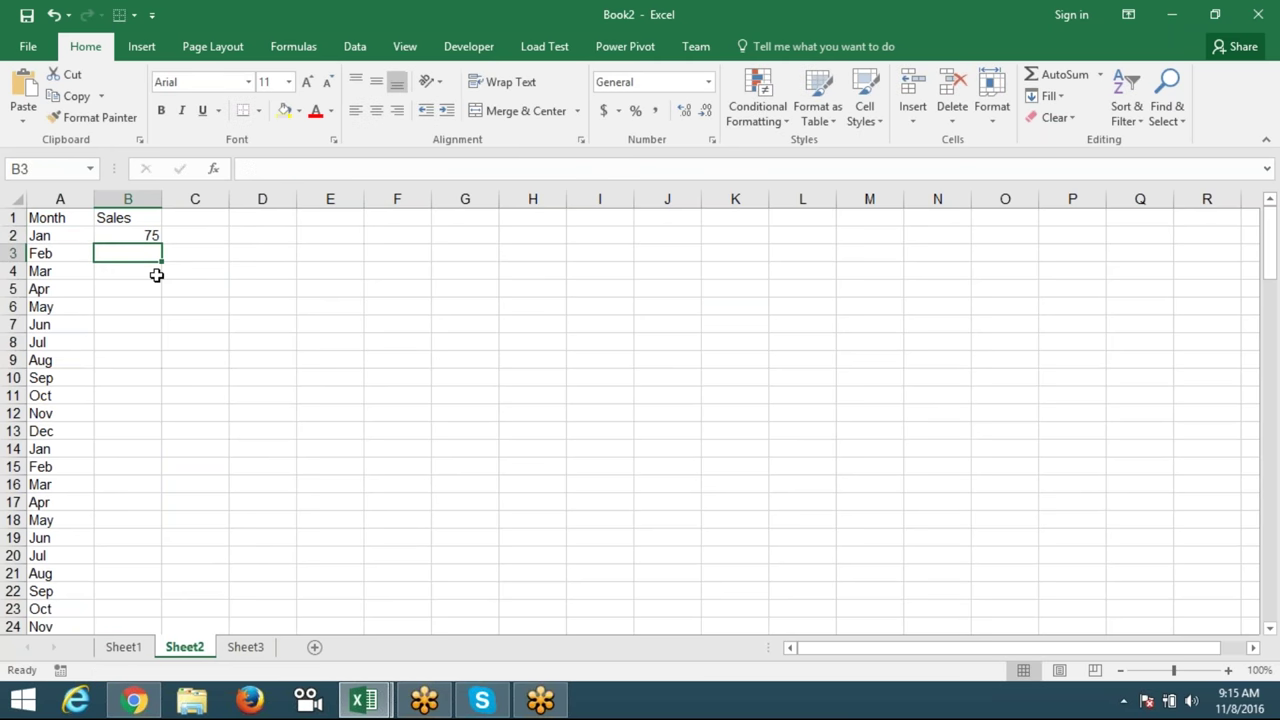
Step: Fill the random formula down the Sales column and paste it back as static values
left_click(151, 234)
double_click(160, 243)
key("ctrl+c")
left_click(24, 122)
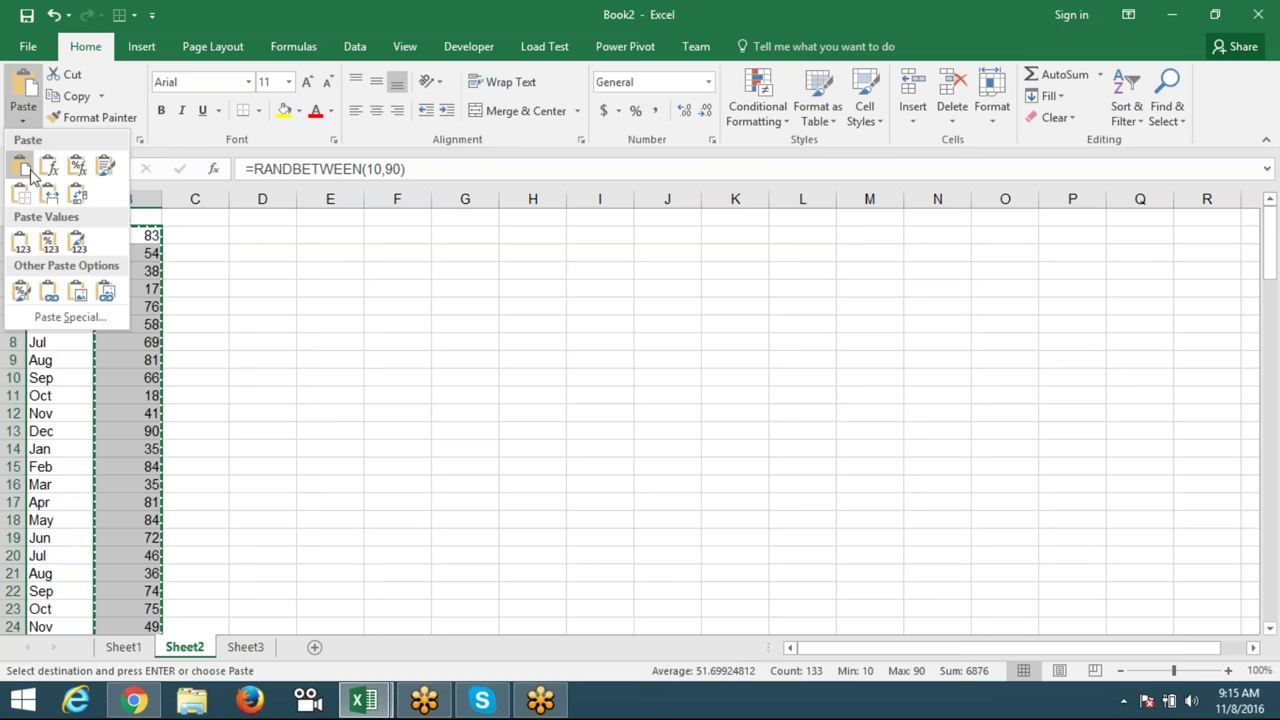
left_click(24, 242)
key("Escape")
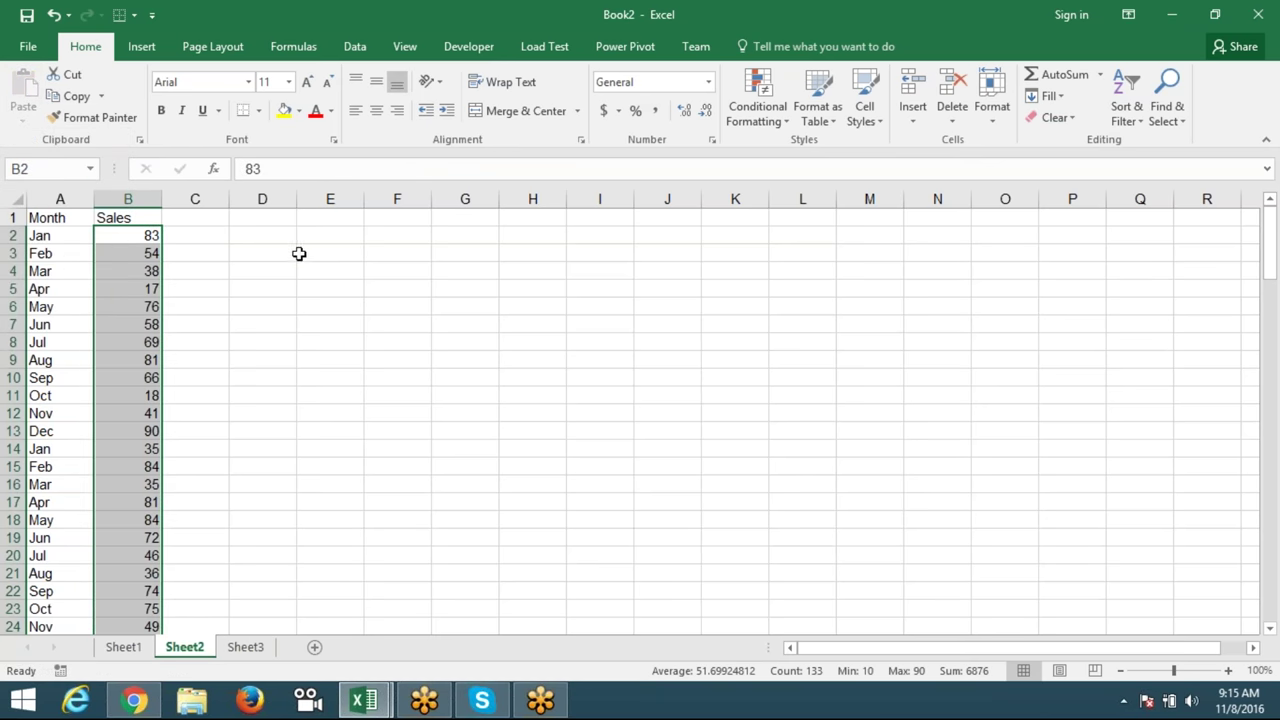
left_click(298, 254)
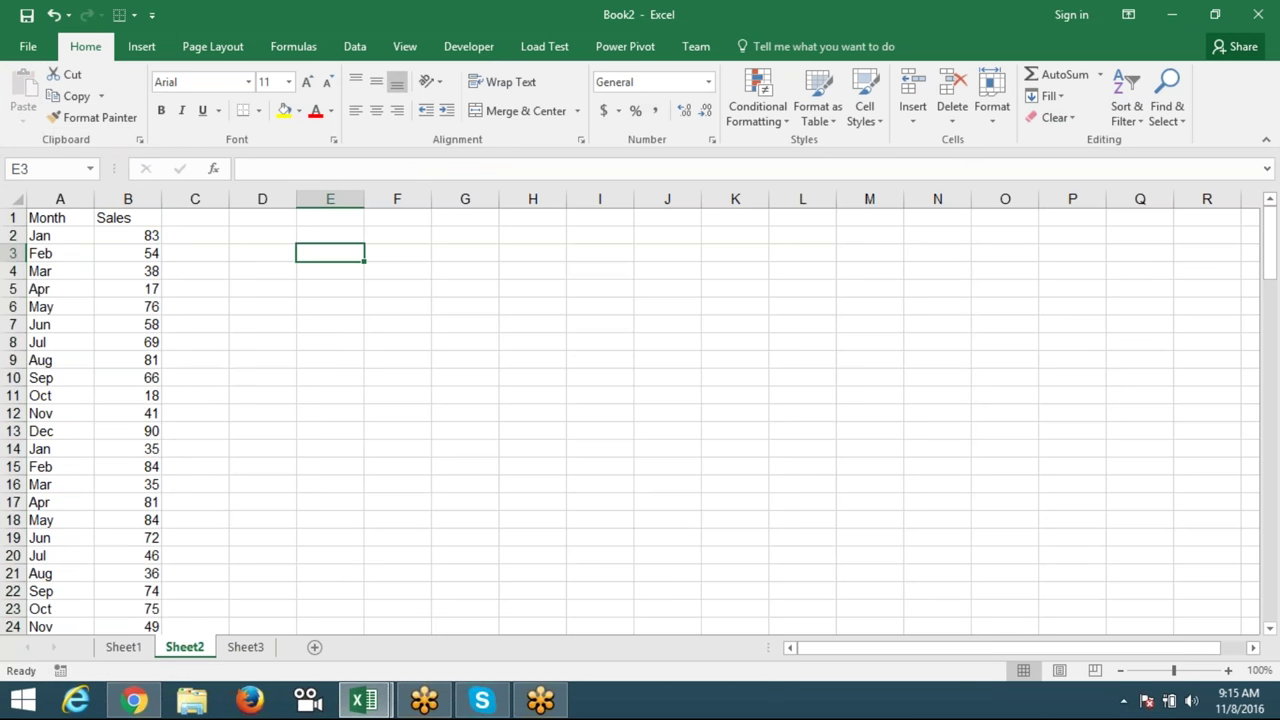
type("M1")
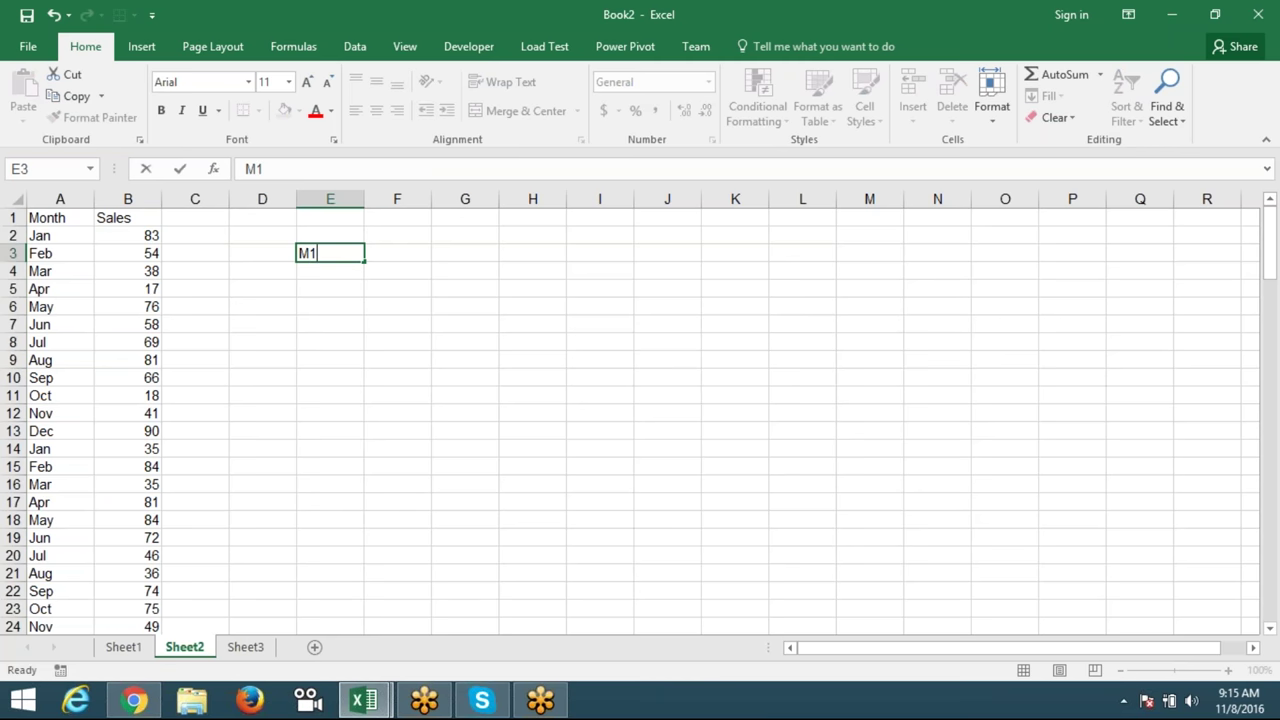
key("Return")
left_click(354, 253)
left_click_drag(364, 261, 500, 265)
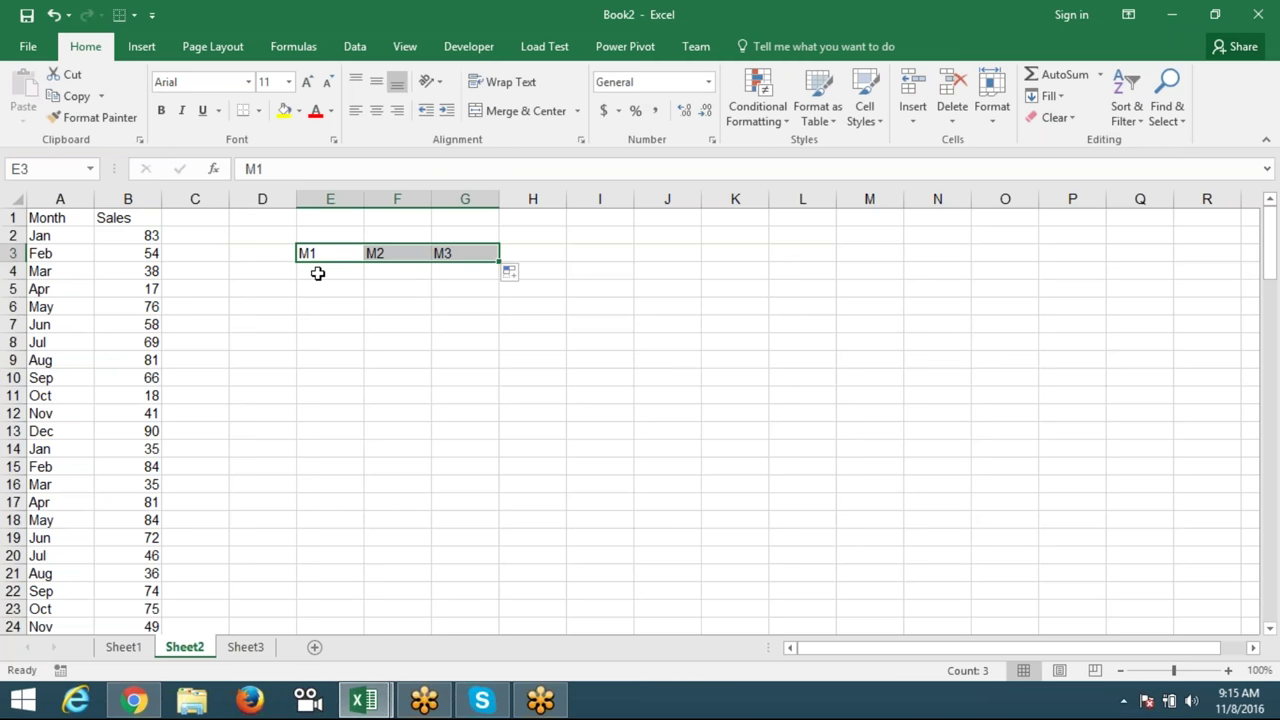
left_click(317, 273)
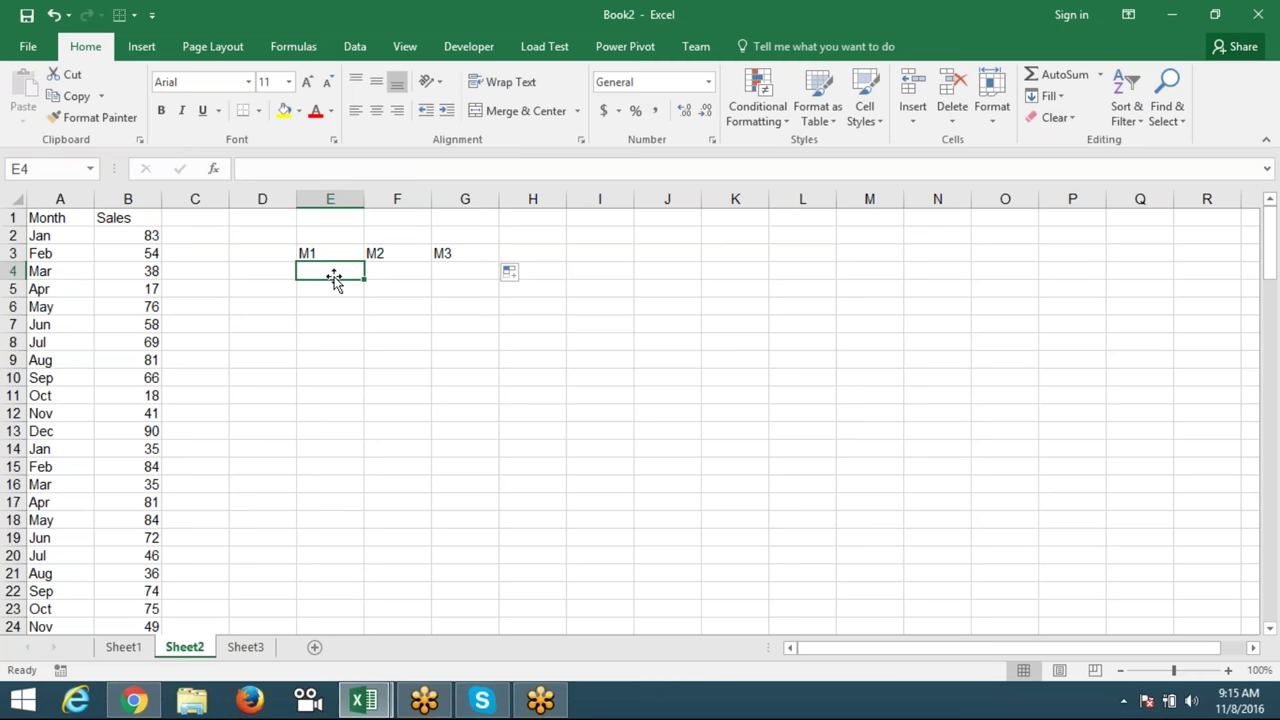
left_click(389, 275)
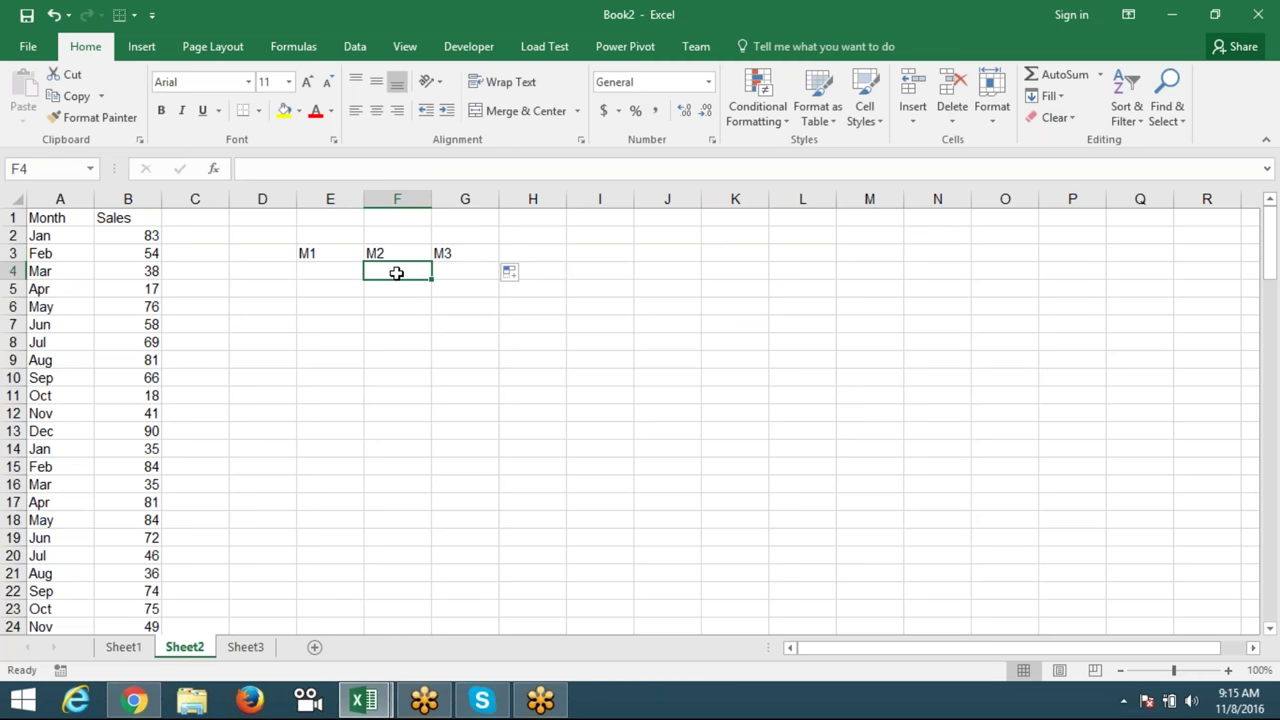
key("Tab")
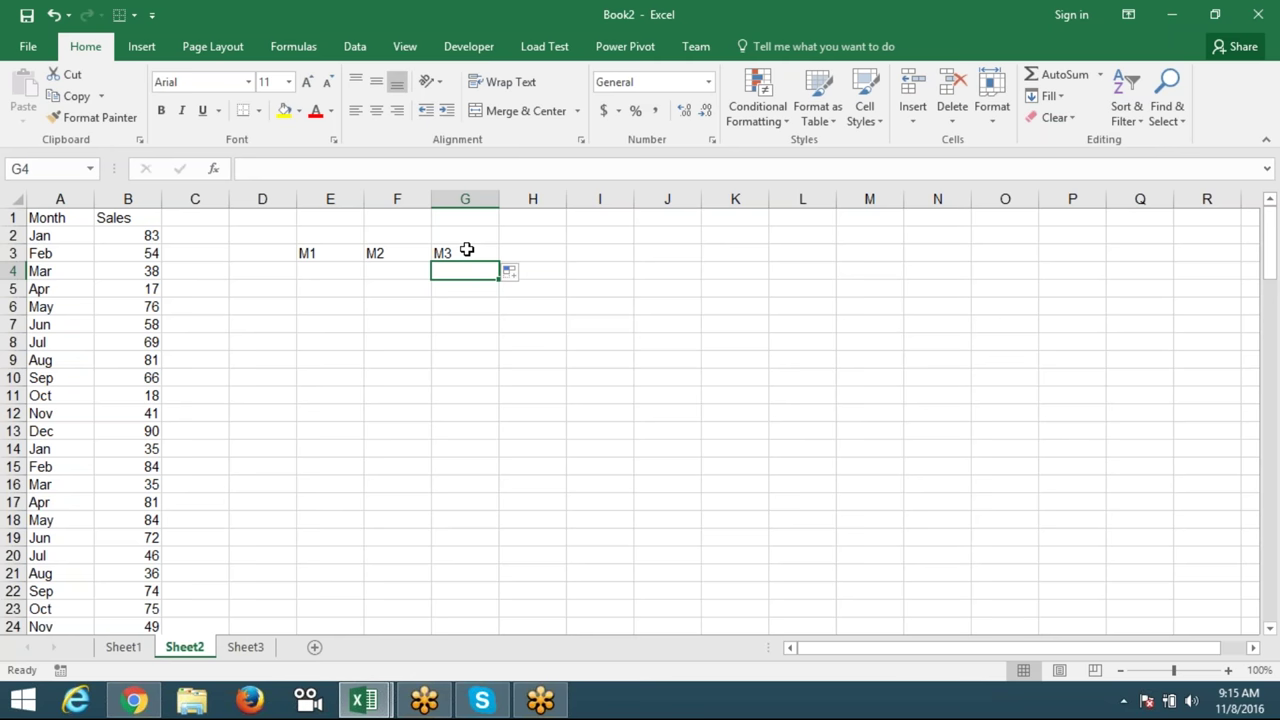
key("Left")
key("Left")
type("=")
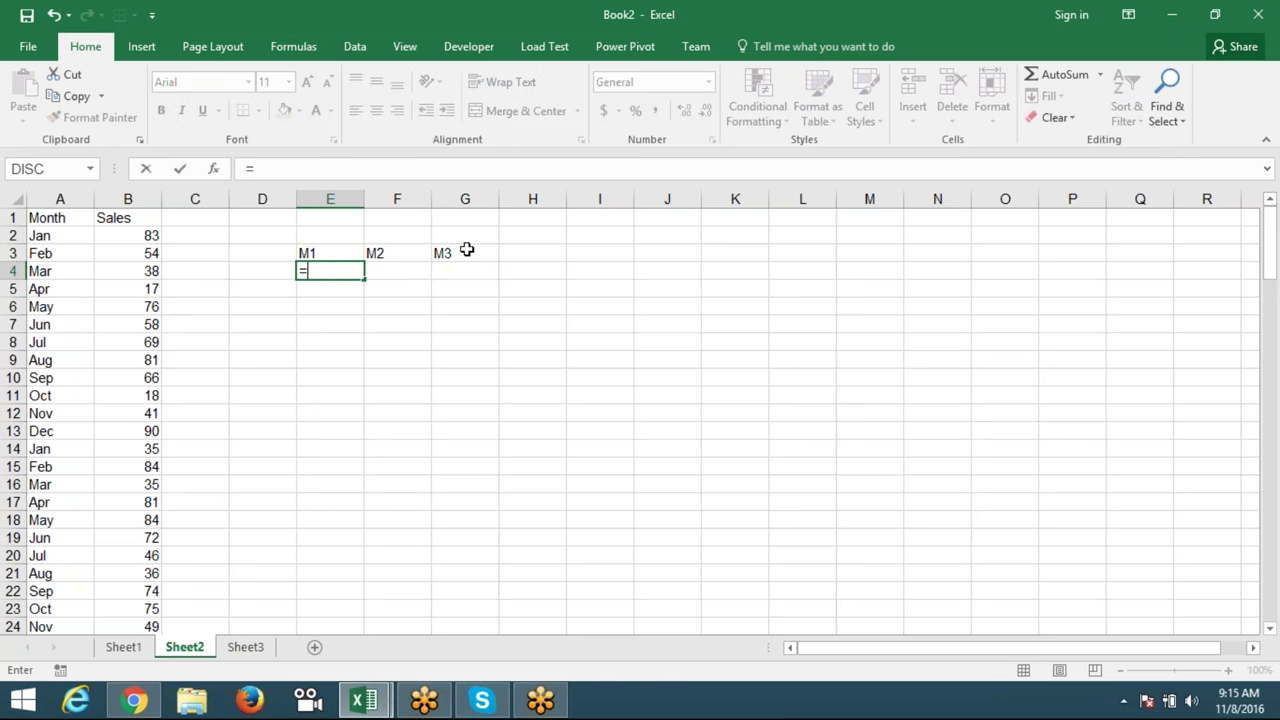
type("sum")
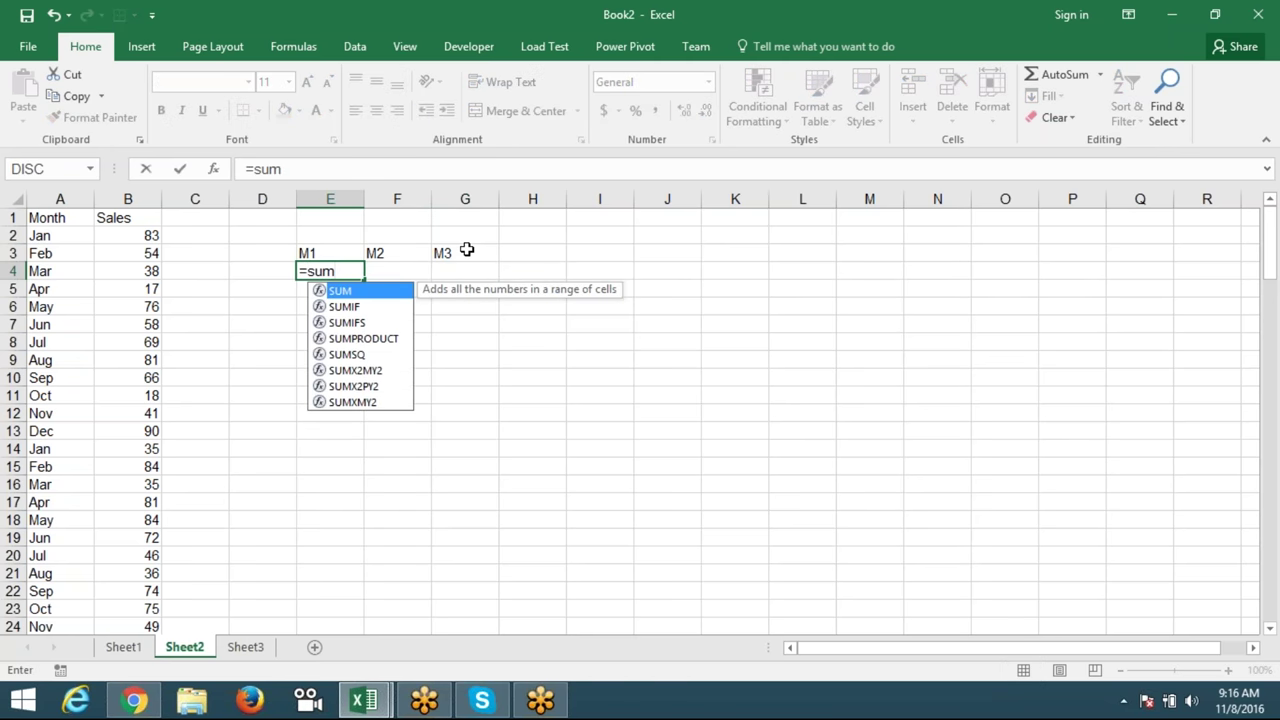
type("if(`")
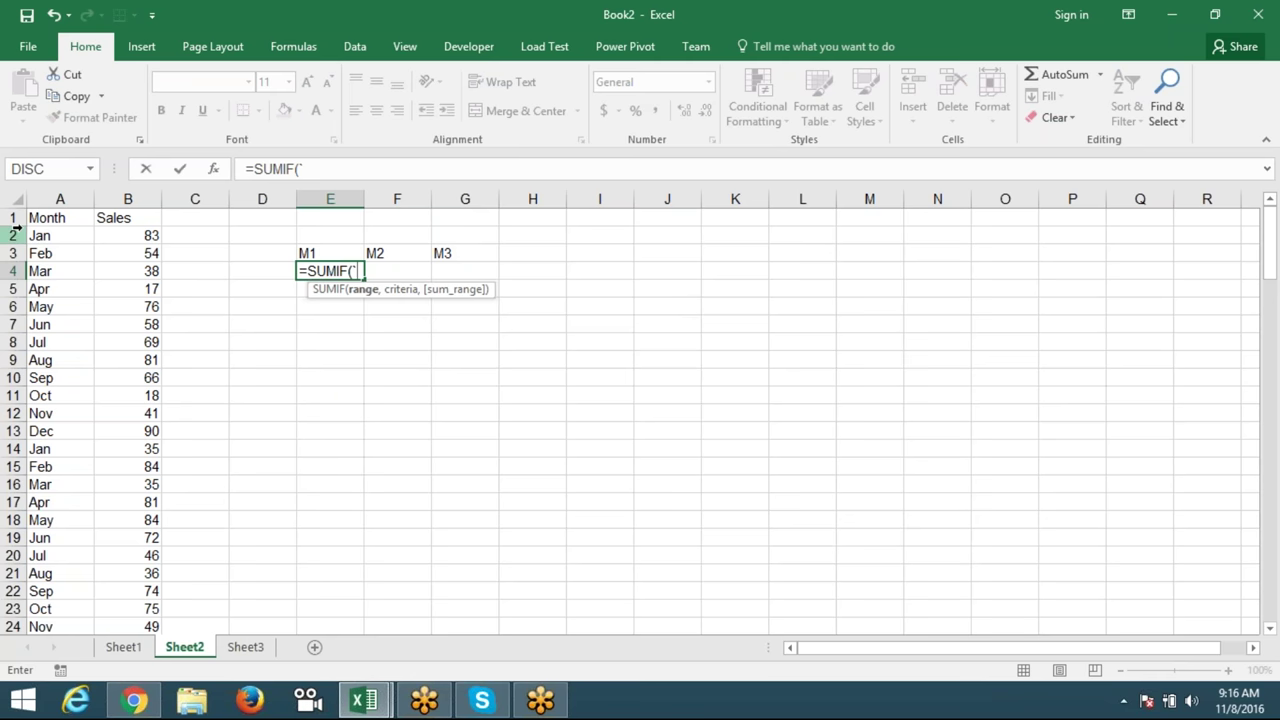
Step: Enter =SUMIF(A:A,{"Jan","Feb","Mar"},B:B) in E4, fixing a stray character along the way
left_click(60, 199)
key("Return")
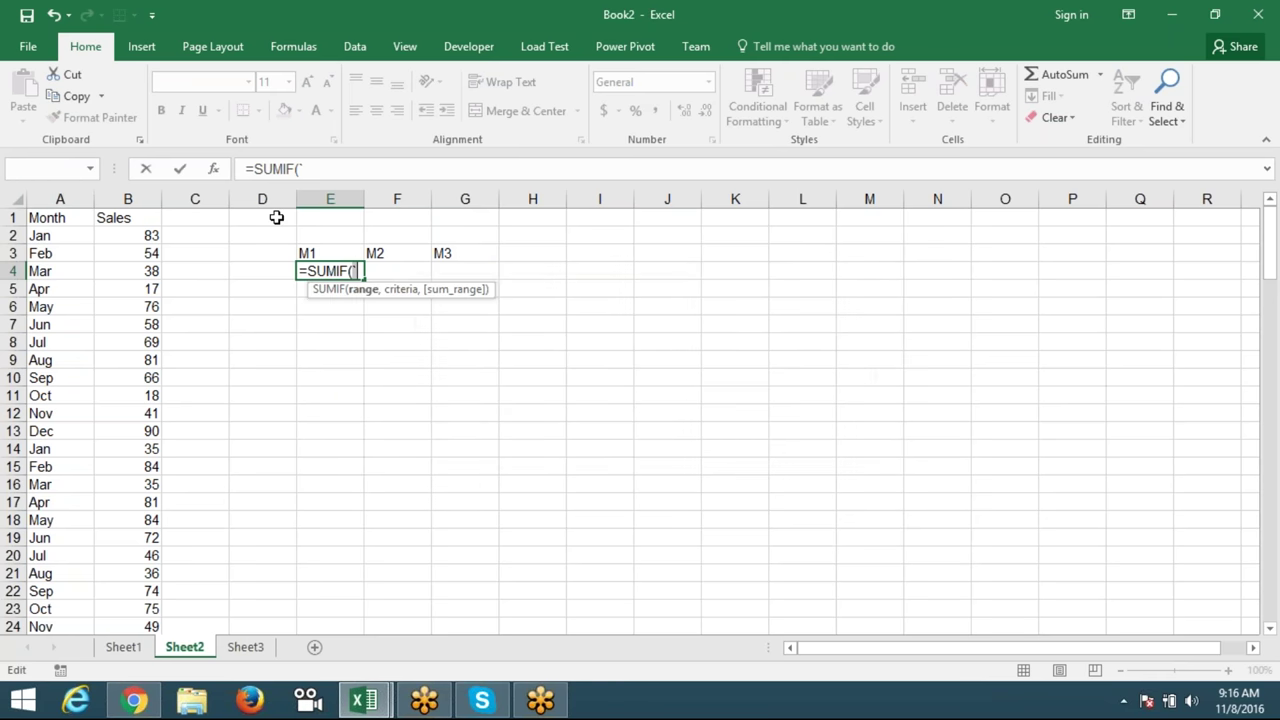
key("BackSpace")
left_click(66, 199)
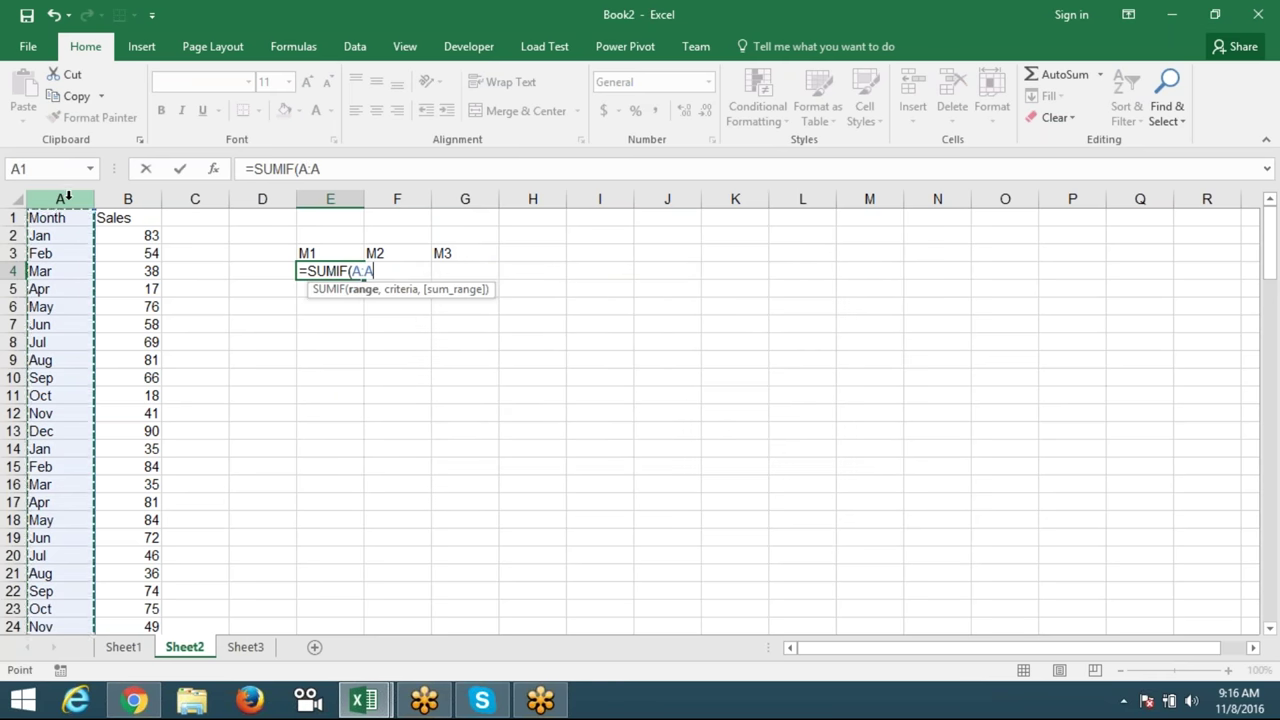
type(",{")
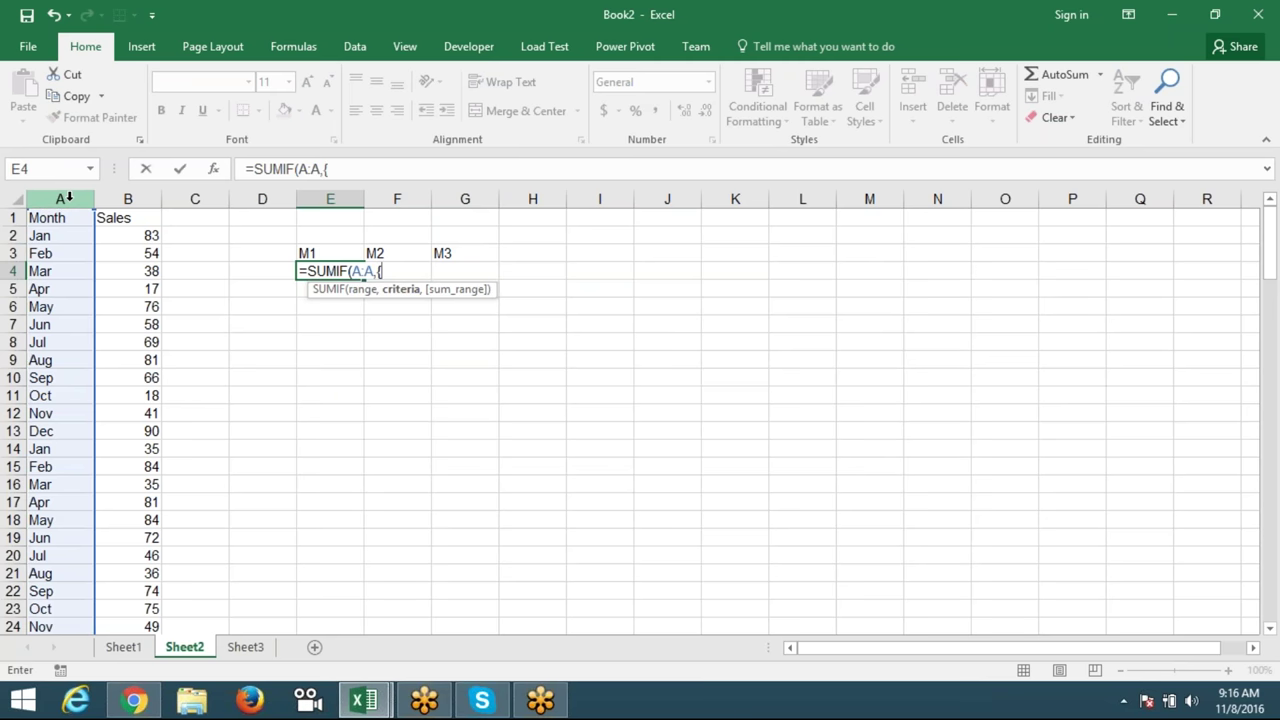
type("\"")
type("n")
type("\",")
type("\"Feb\",\"Mar\"},")
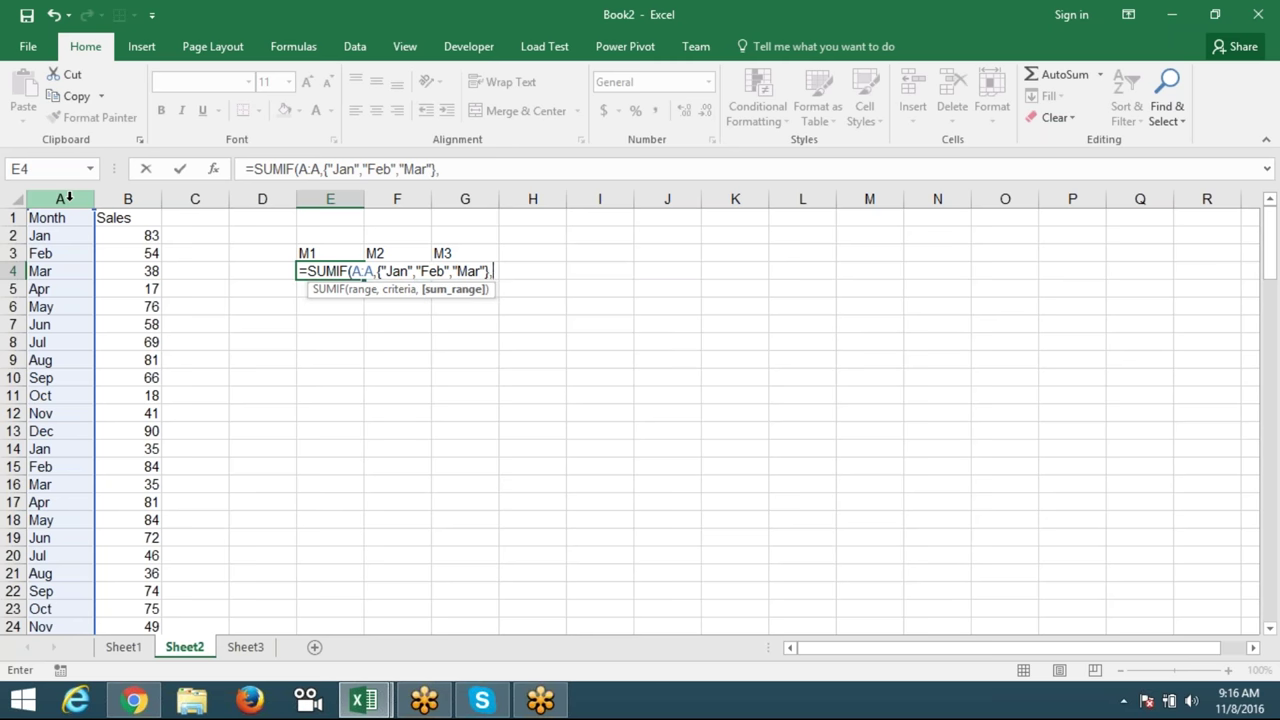
left_click(128, 199)
type(")")
key("Return")
Step: Array-enter the formula across E4:G4 to get 651, 720 and 480, then check each total
left_click_drag(330, 271, 465, 271)
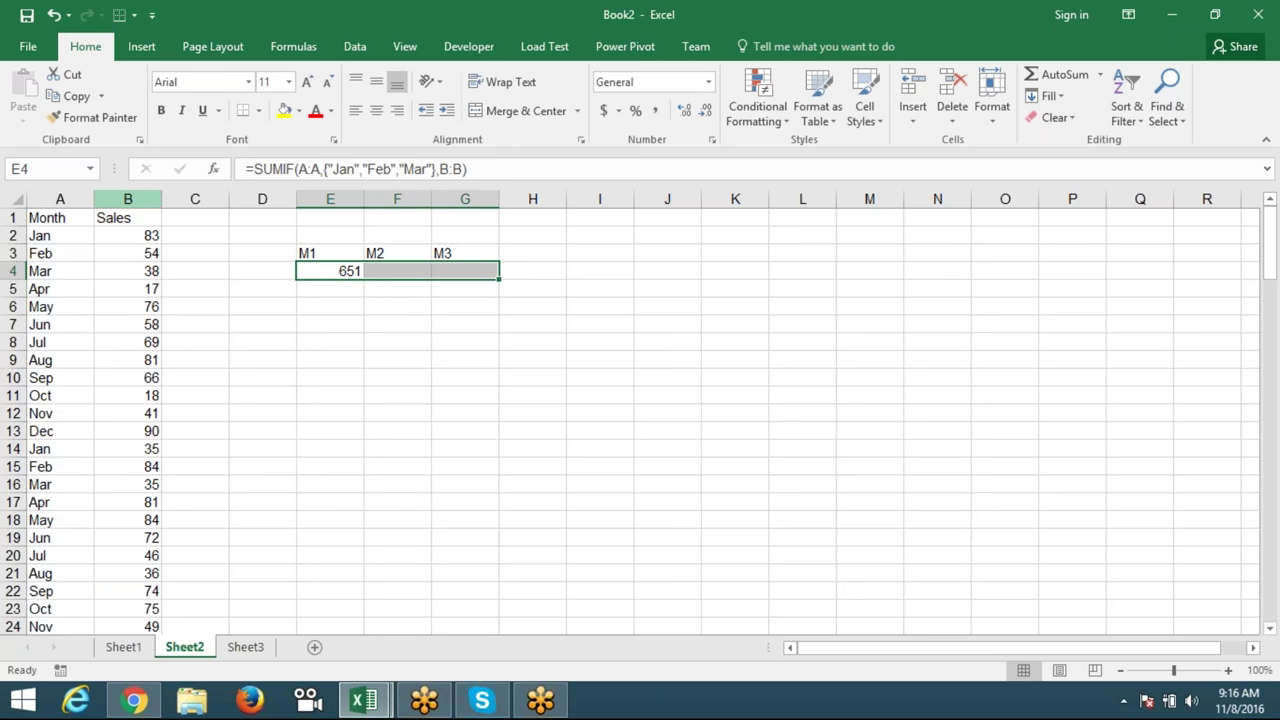
key("F2")
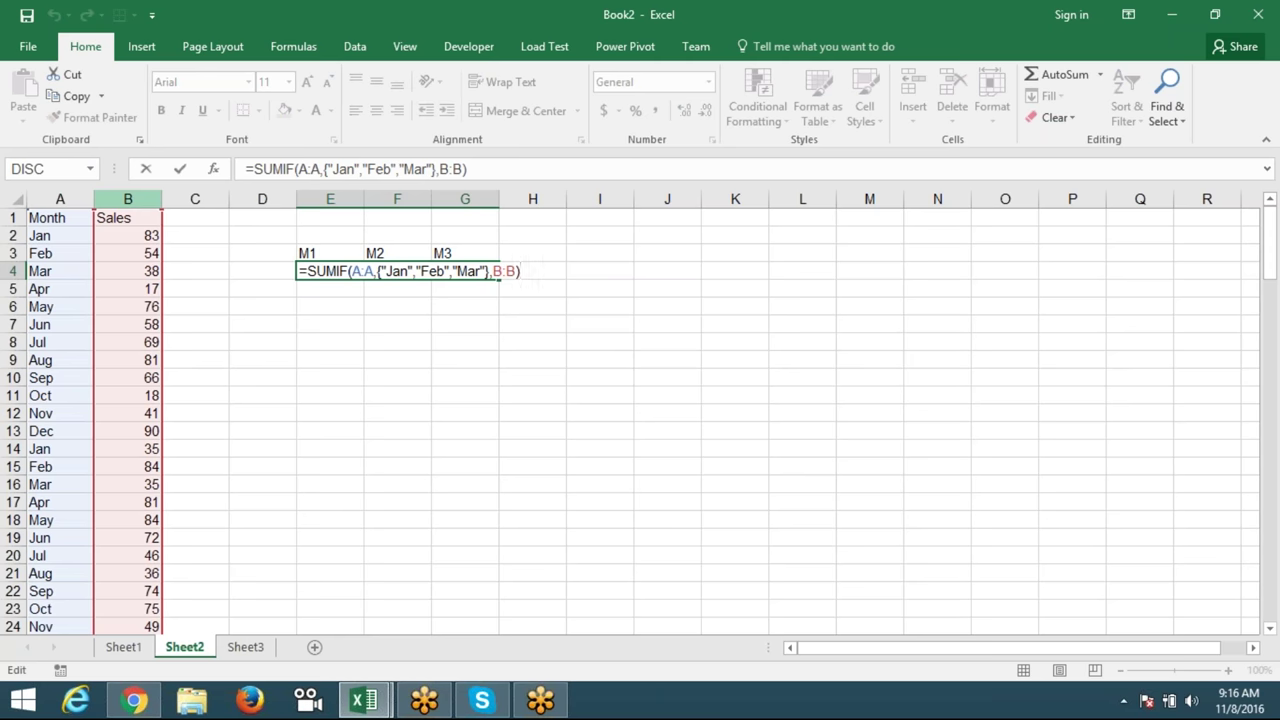
key("ctrl+shift+Return")
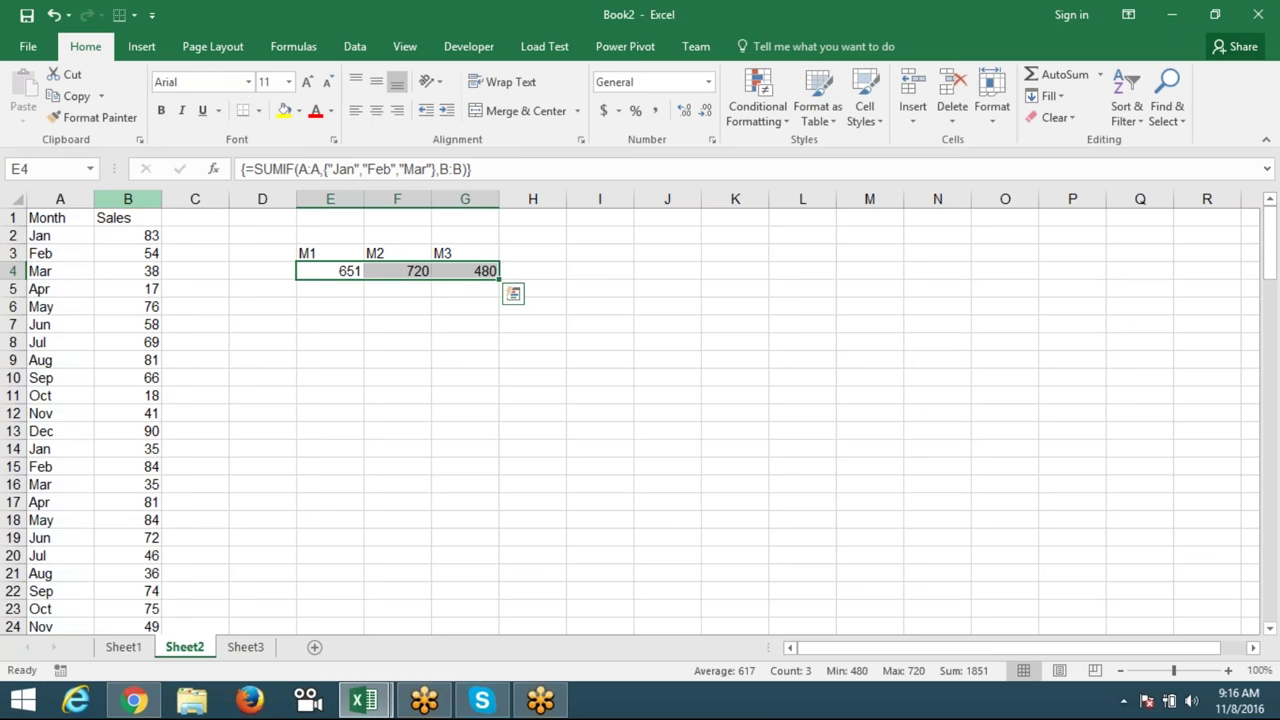
key("Left")
key("Right")
key("Right")
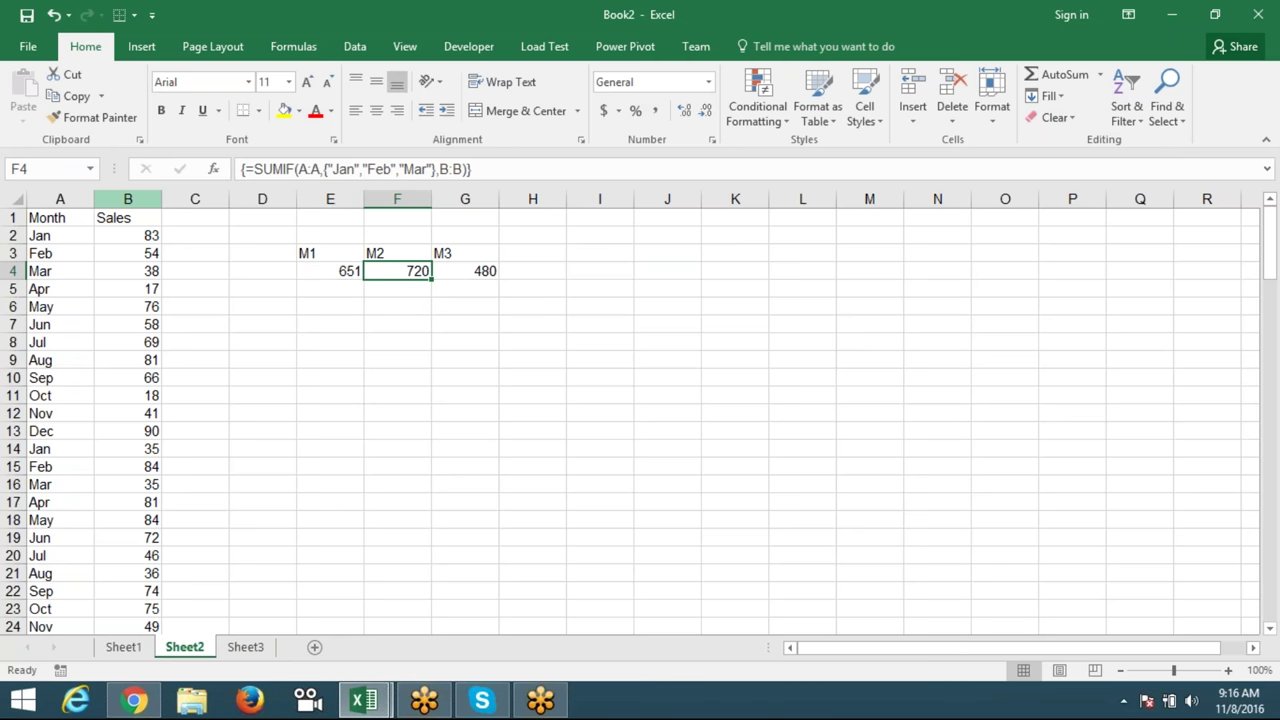
key("Right")
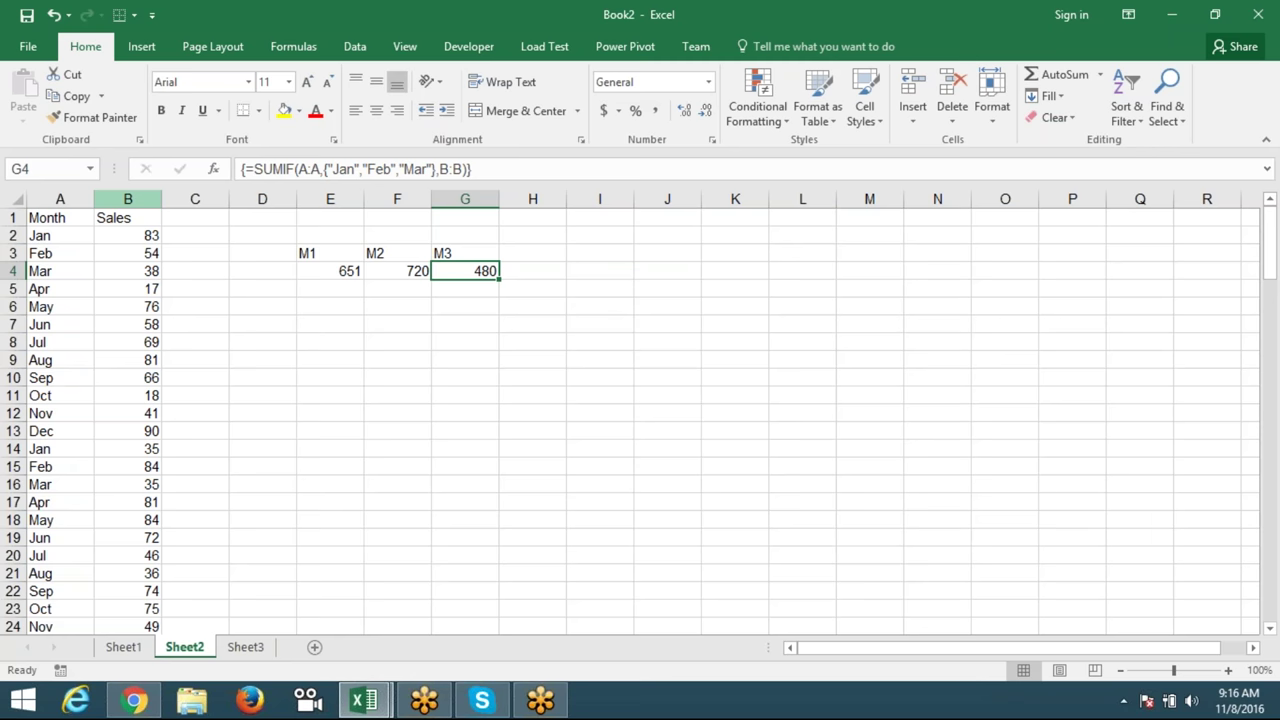
left_click(330, 271)
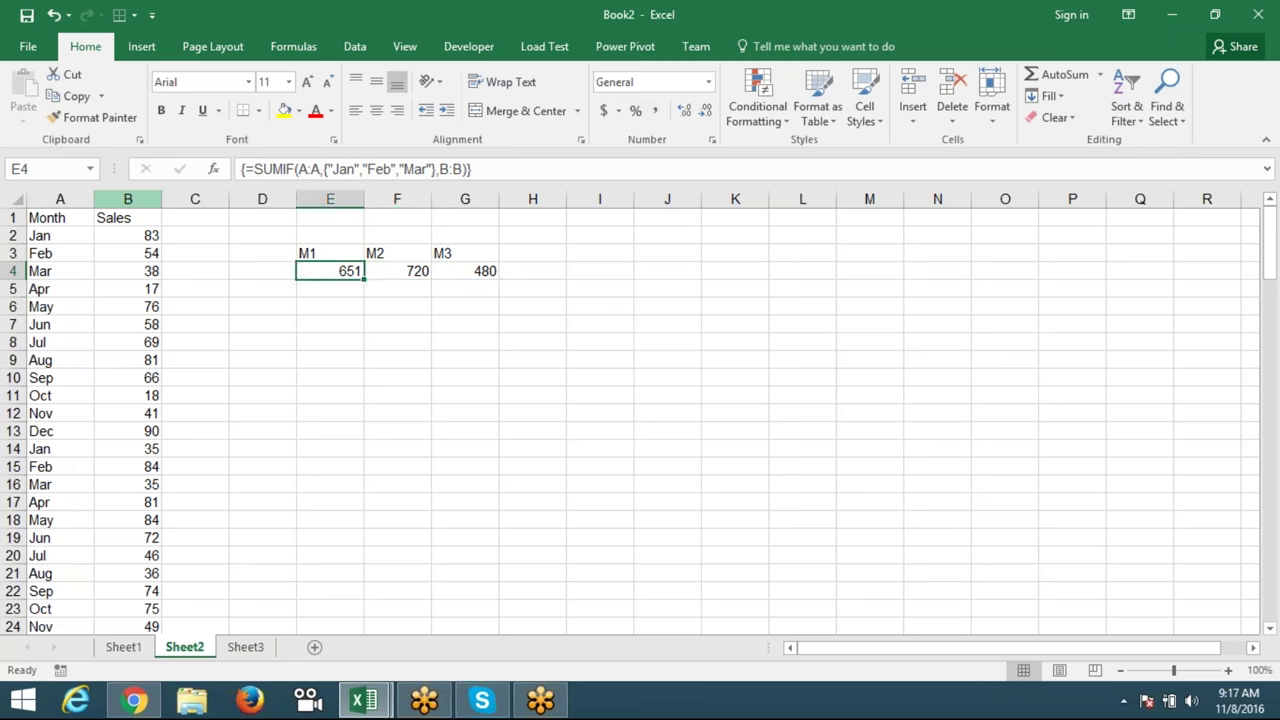
Step: Copy the M1–M3 headers from E3:G3 and paste them transposed down E7:E9
left_click(397, 271)
left_click(330, 271)
left_click_drag(330, 253, 465, 253)
key("ctrl+c")
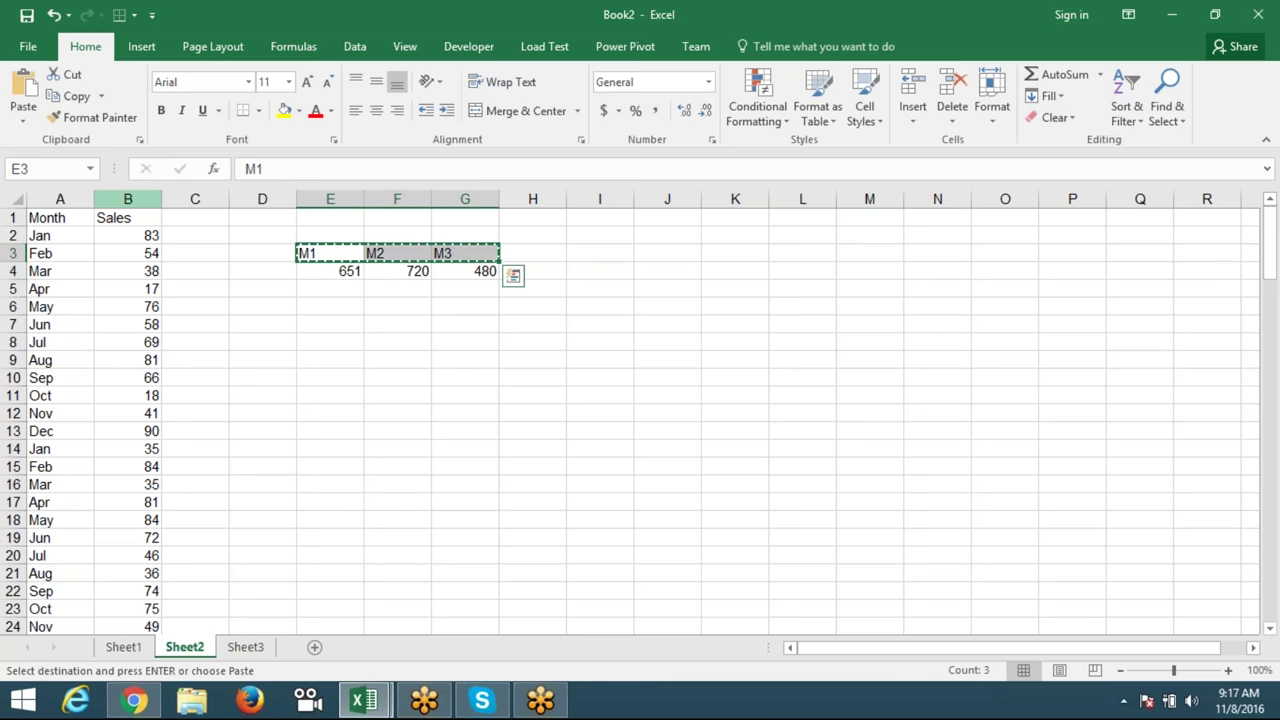
key("Down")
key("Down")
key("Down")
key("Down")
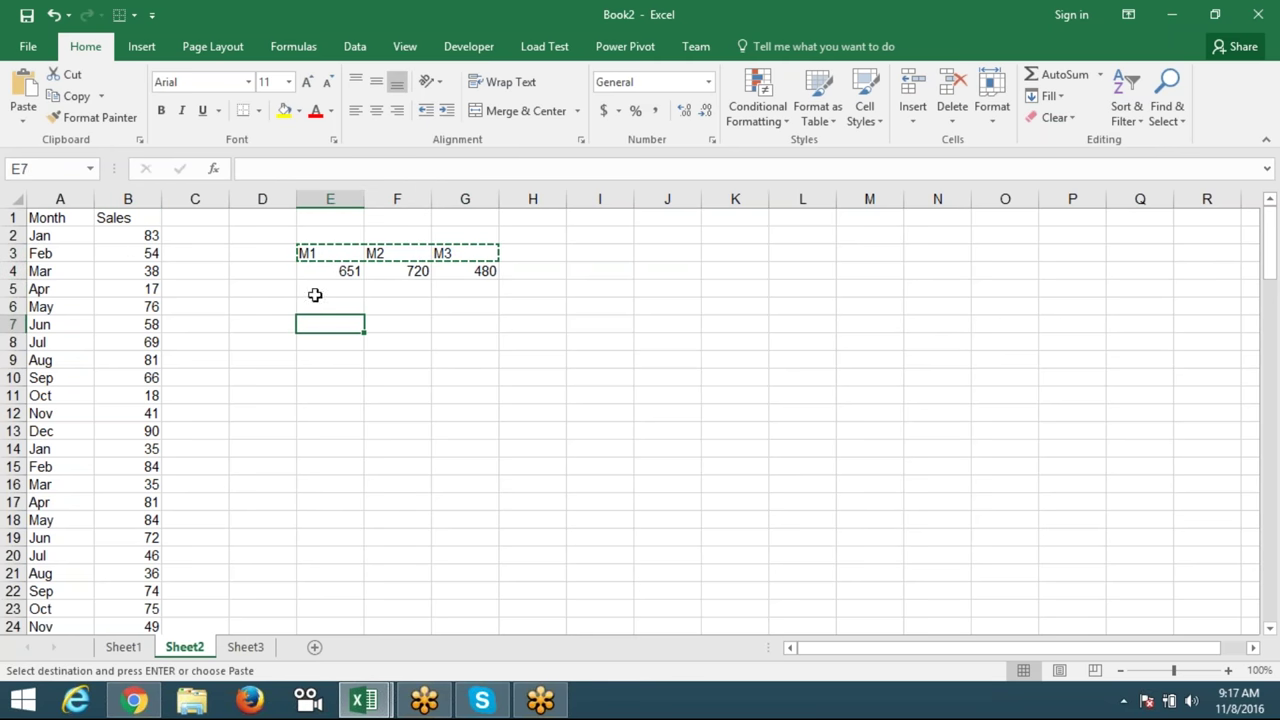
right_click(322, 322)
mouse_move(390, 385)
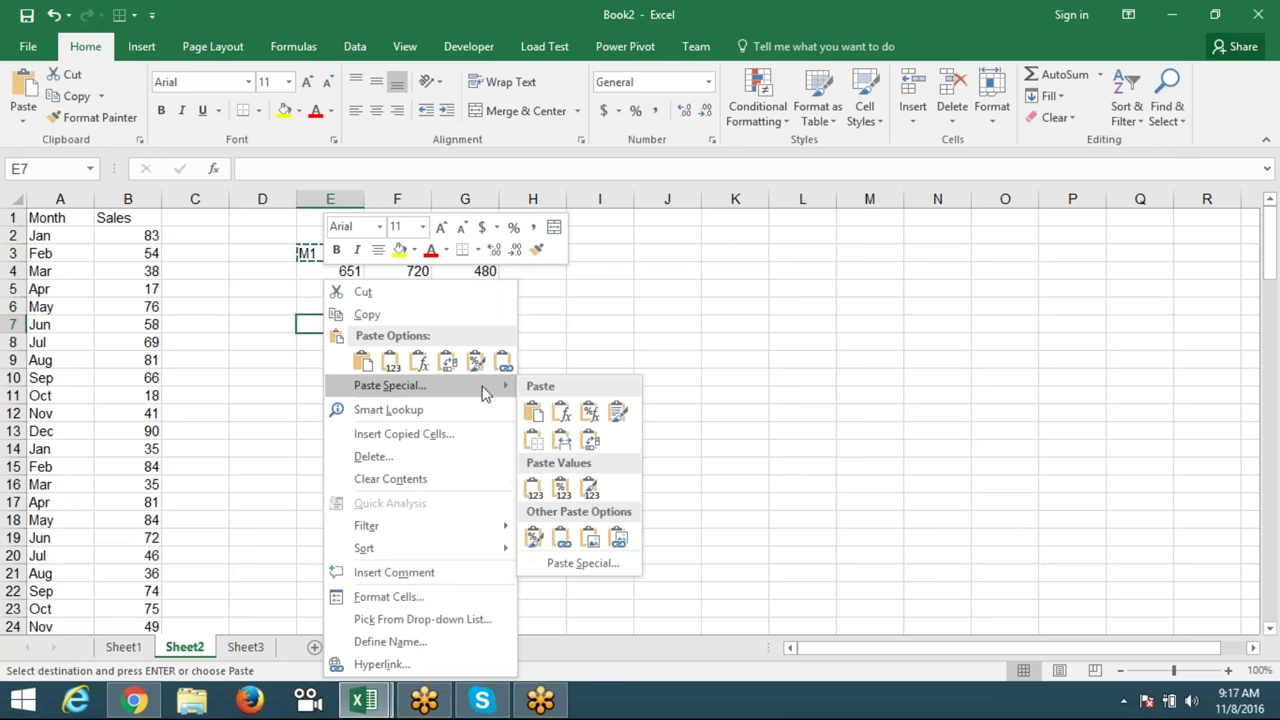
left_click(576, 440)
Step: Begin a SUMIF in F7 over the whole Month column with criteria {"Jan"
left_click(395, 325)
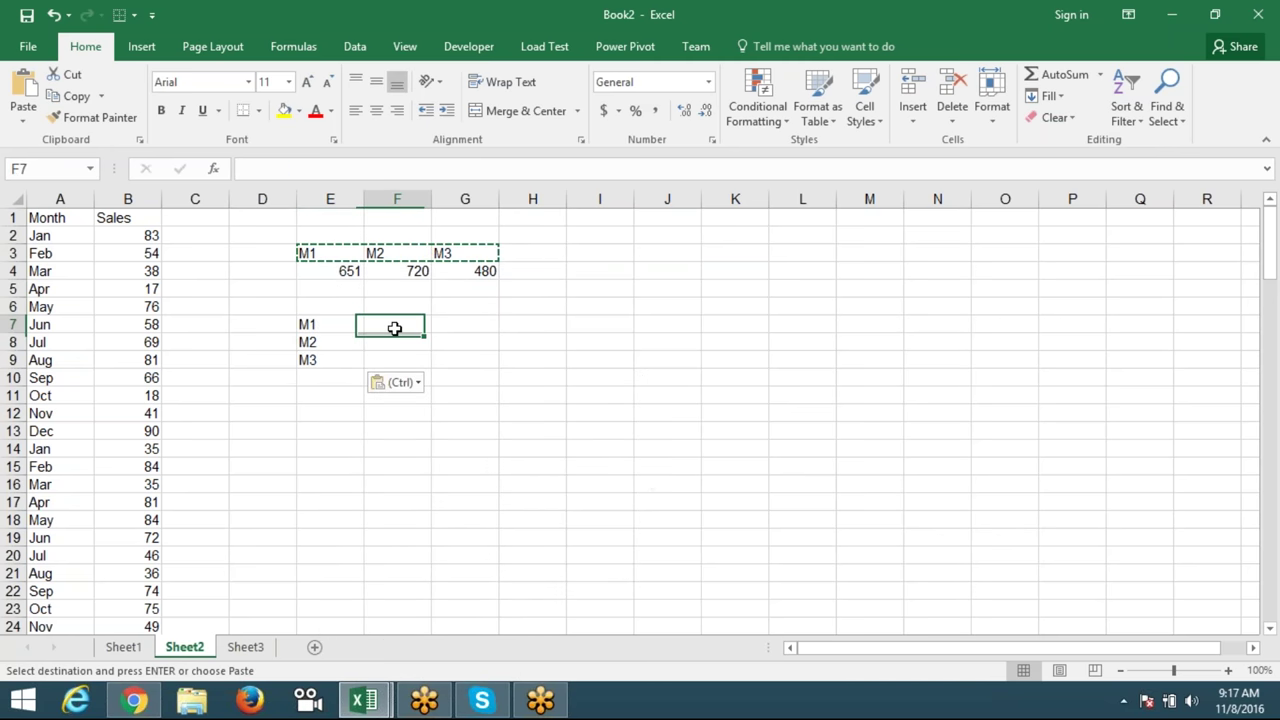
type("=sum")
key("Down")
key("Tab")
key("Left")
key("Left")
key("Left")
key("Left")
key("Left")
key("ctrl+space")
type(",{\"Jan\"")
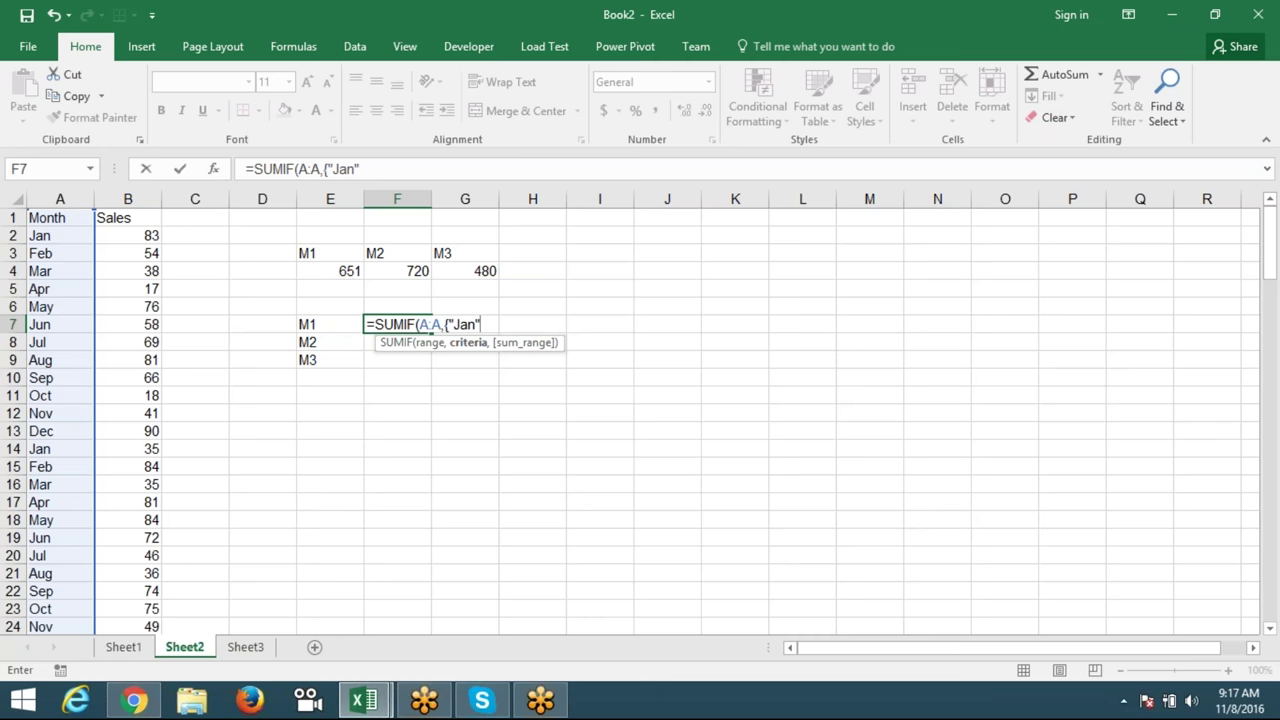
Step: Complete F7's formula as =SUMIF(A:A,{"Jan";"Feb";"Mar"},B:B)
type(",")
type("\"")
type("Feb\"")
type(";Mar")
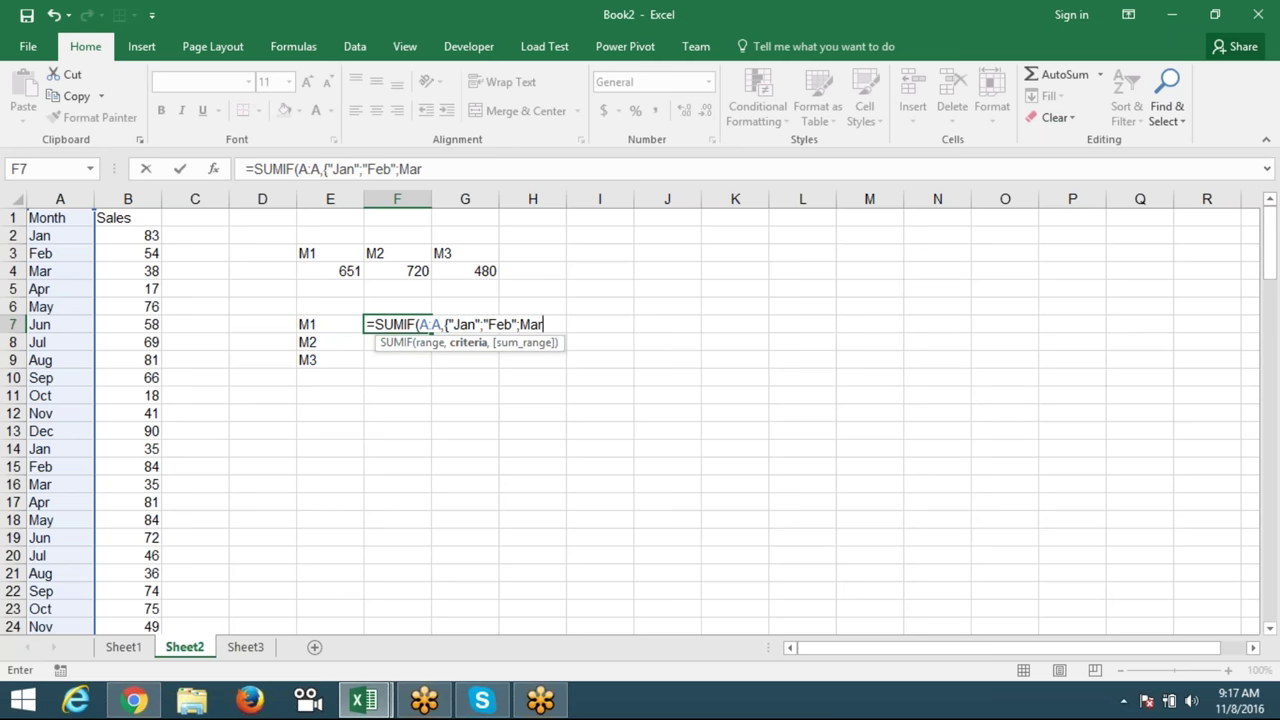
key("BackSpace")
key("BackSpace")
key("BackSpace")
type("\"Mar\"")
key("Return")
key("Return")
type("},")
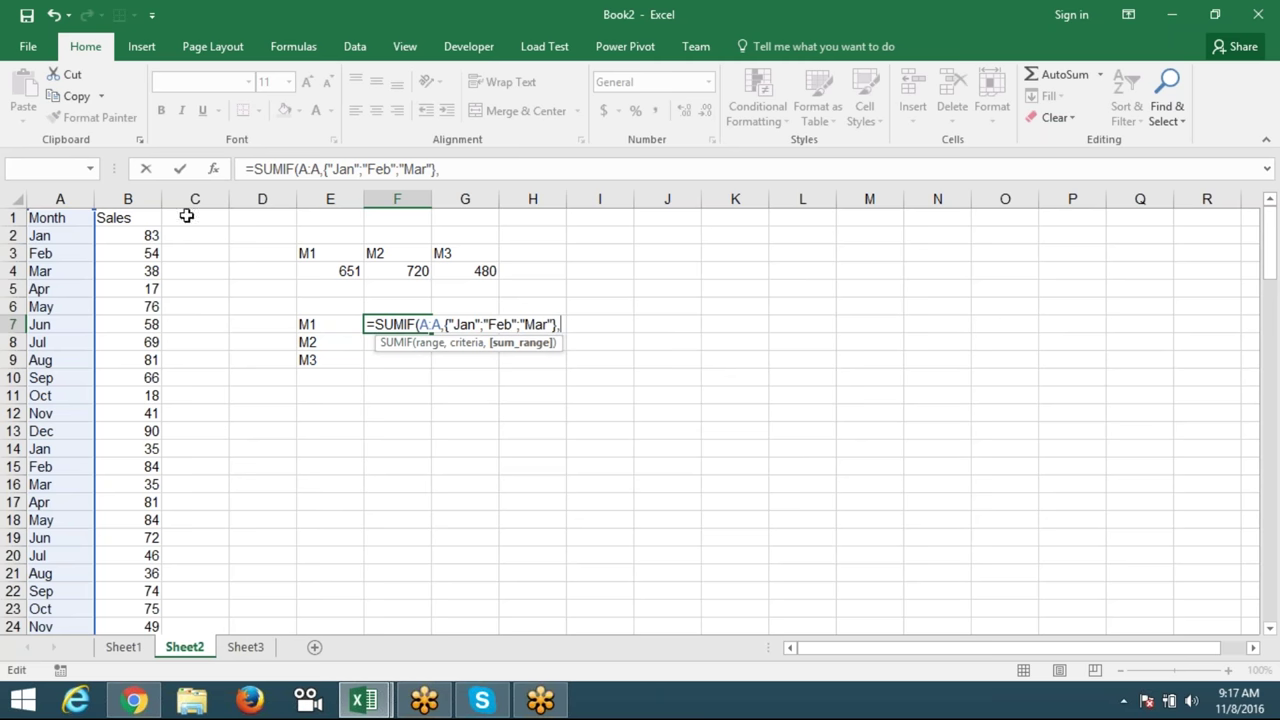
left_click(145, 199)
key("Return")
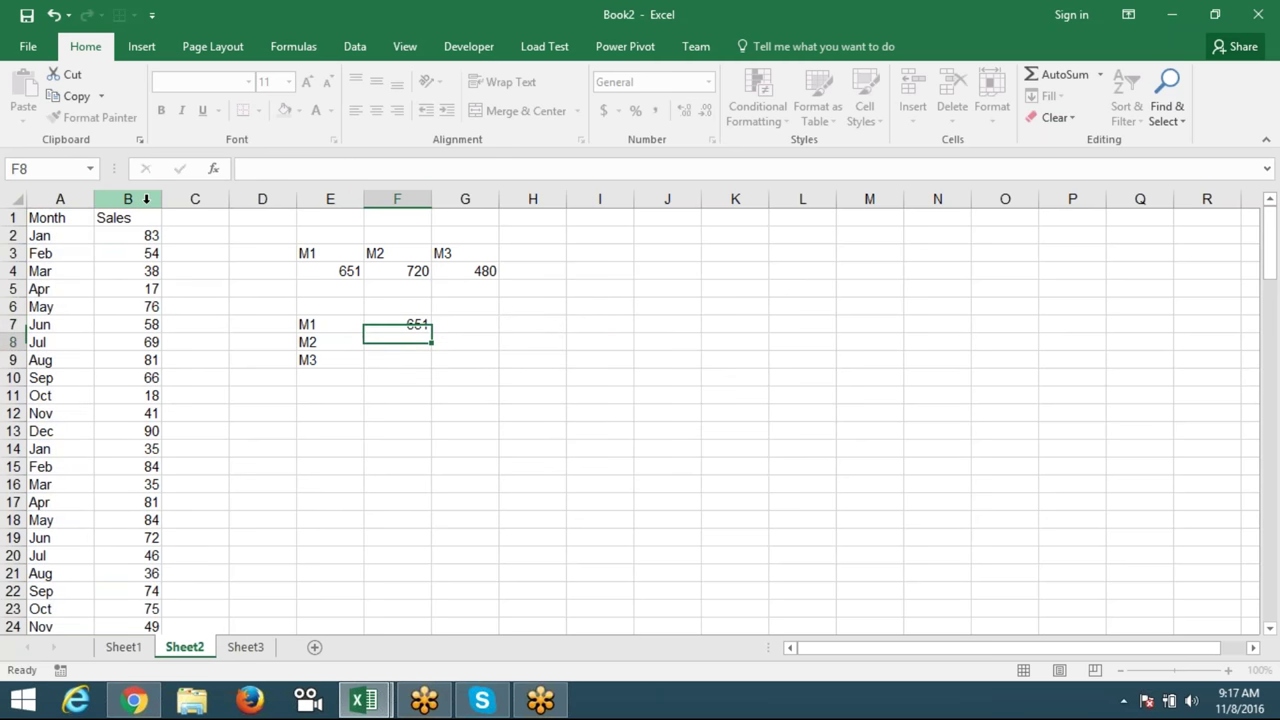
Step: Select F7:F9 and array-enter the formula, giving 651, 720 and 480 vertically
key("Up")
key("Up")
key("Down")
key("shift+Down")
key("shift+Down")
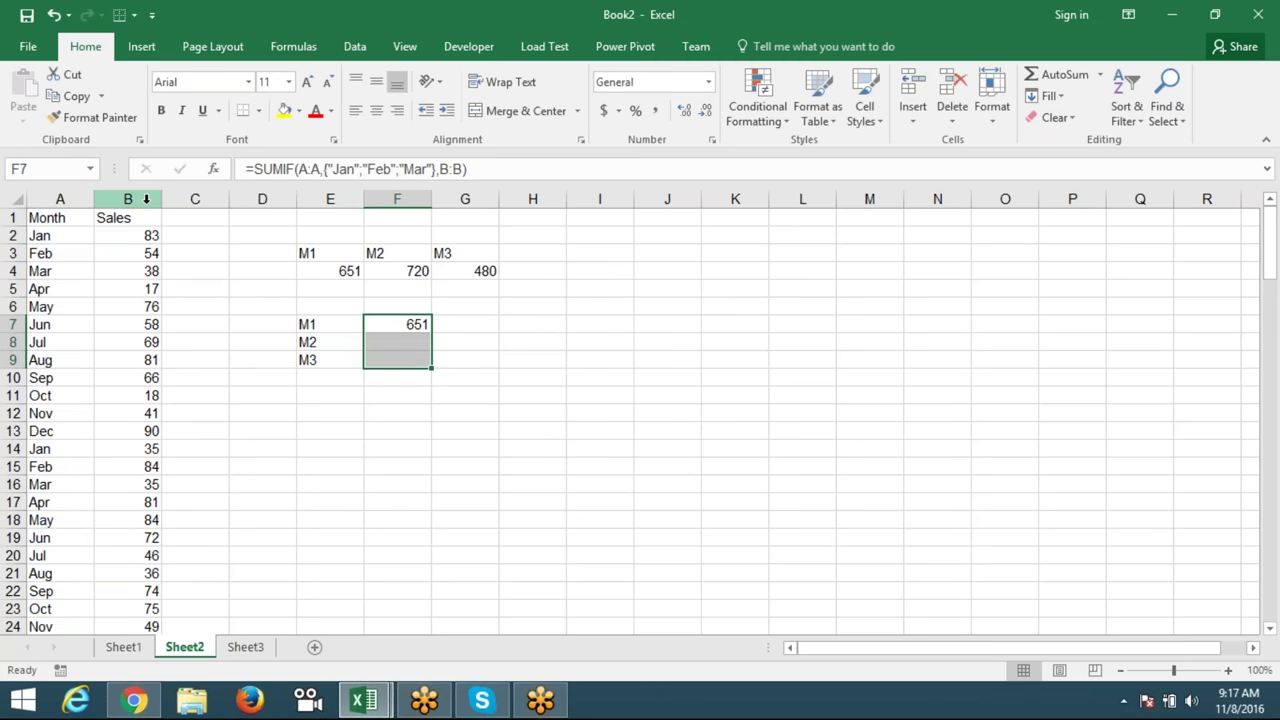
key("F2")
key("ctrl+shift+Return")
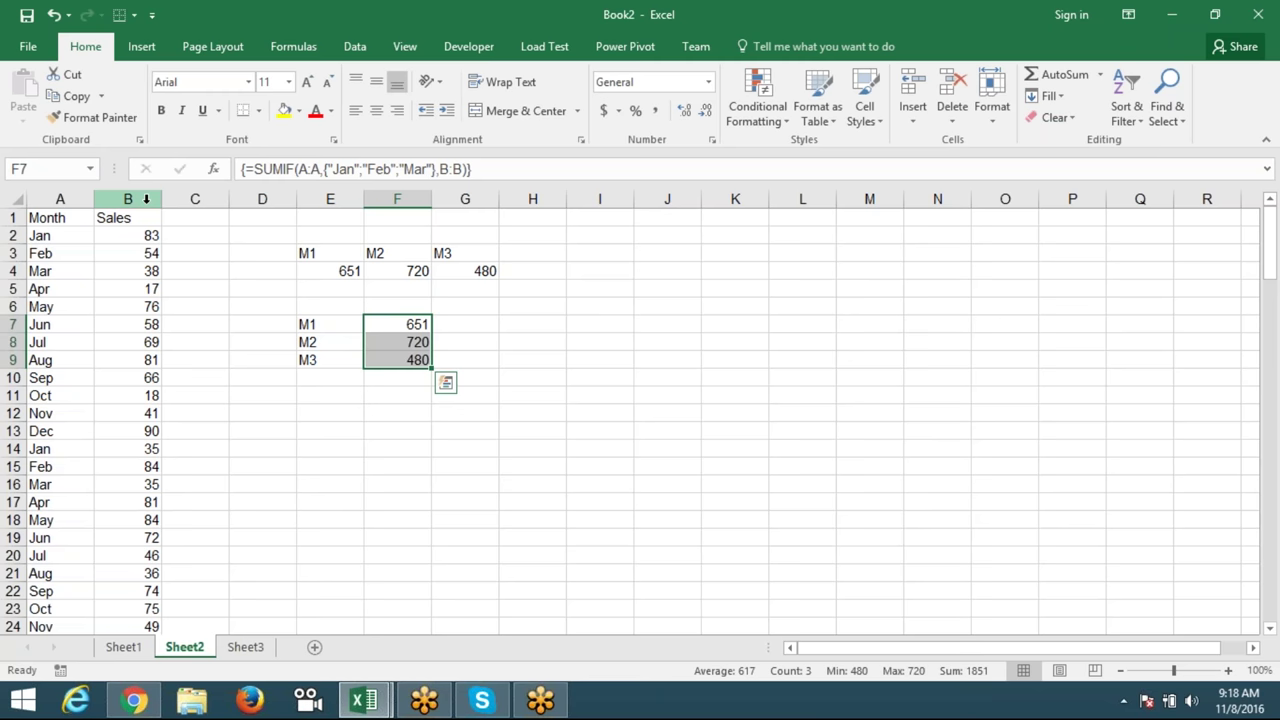
left_click(397, 324)
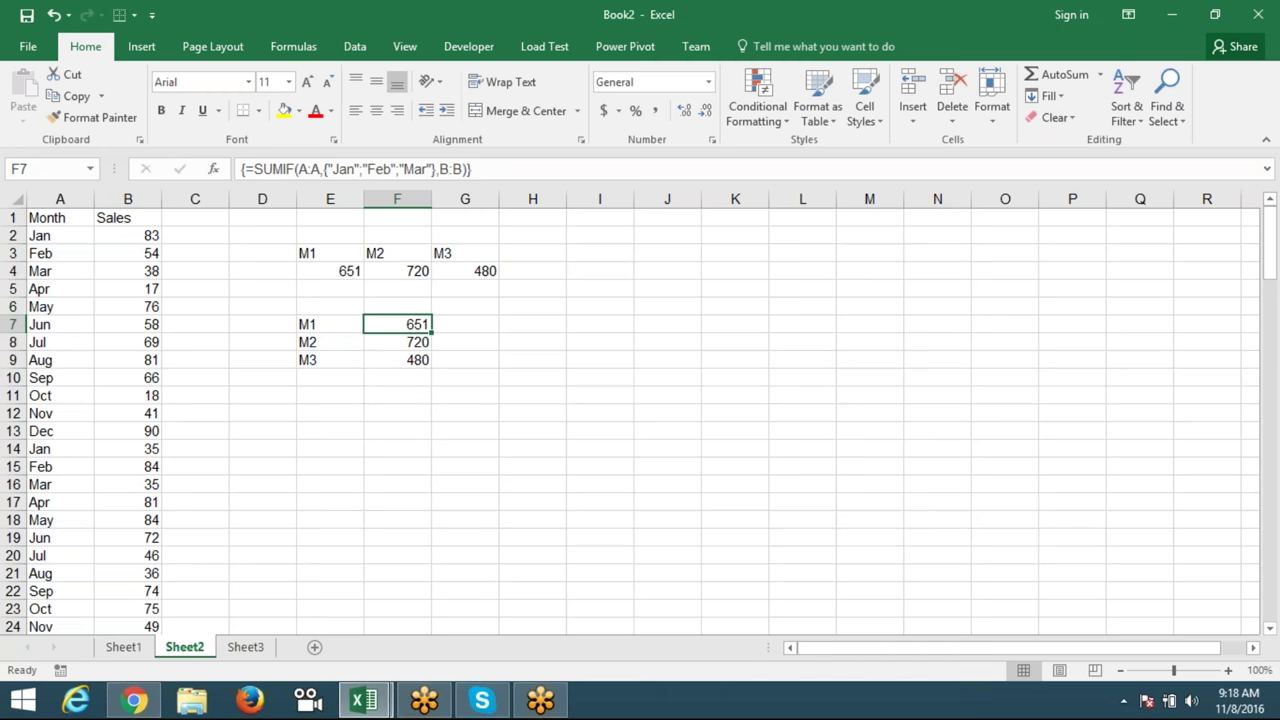
Step: Re-commit F7's array formula, then try editing part of the E4:G4 array and cancel the warning
key("F2")
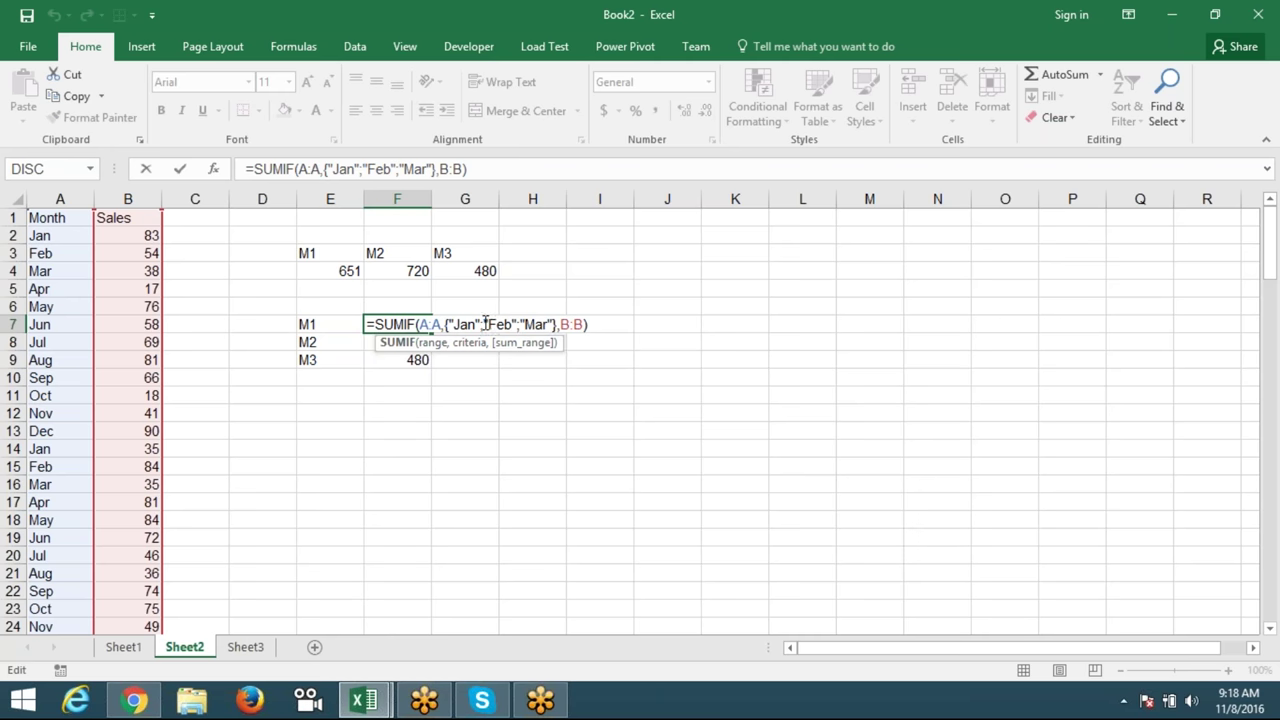
left_click(485, 324)
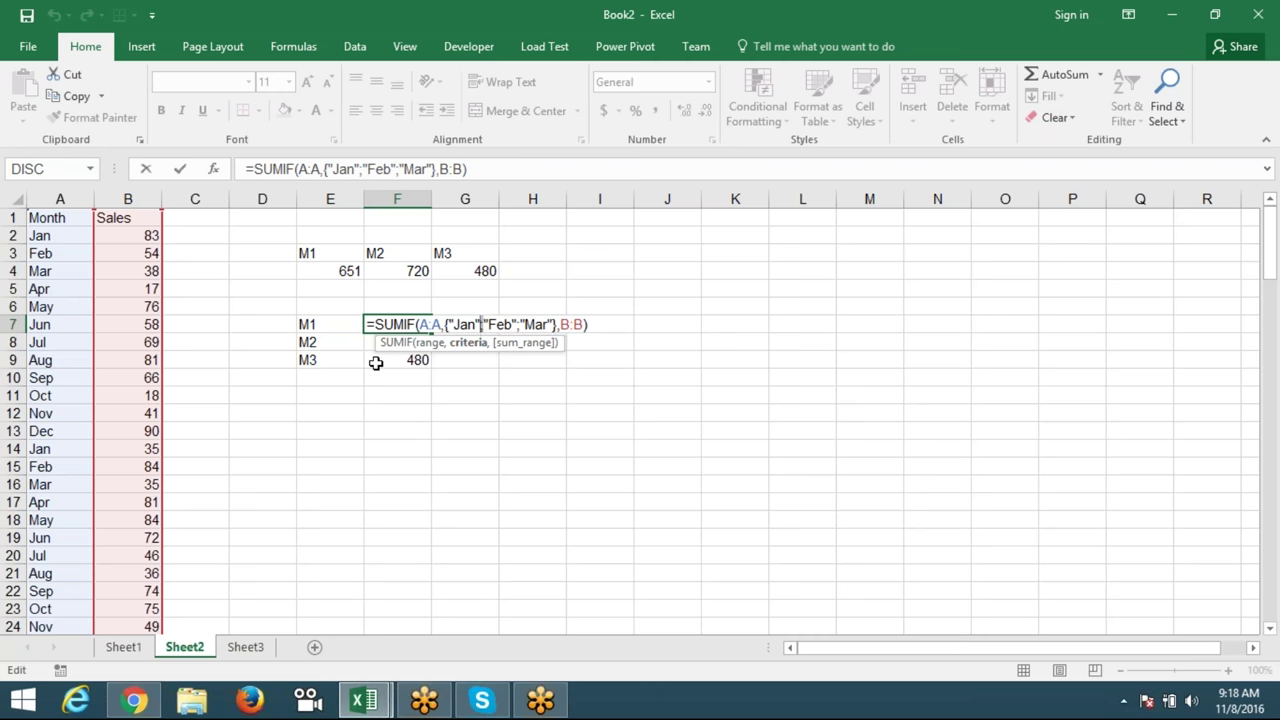
key("ctrl+shift+Return")
left_click(346, 270)
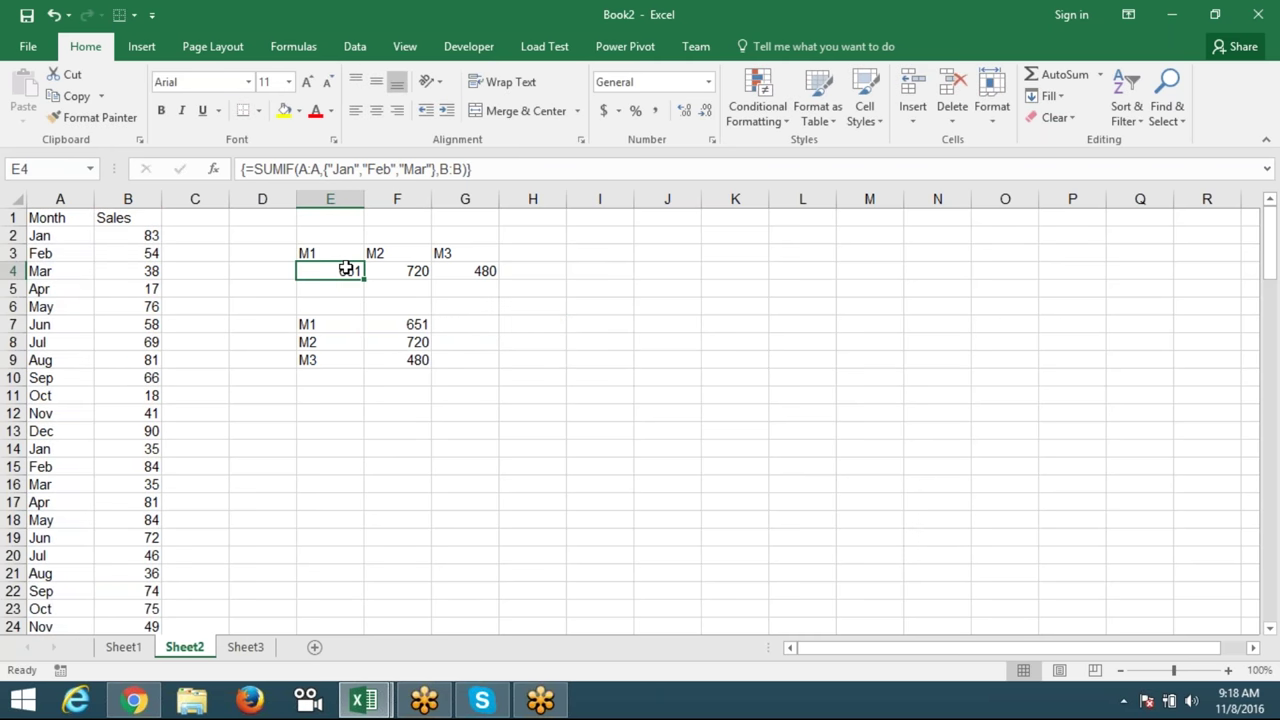
left_click_drag(346, 270, 346, 289)
key("F2")
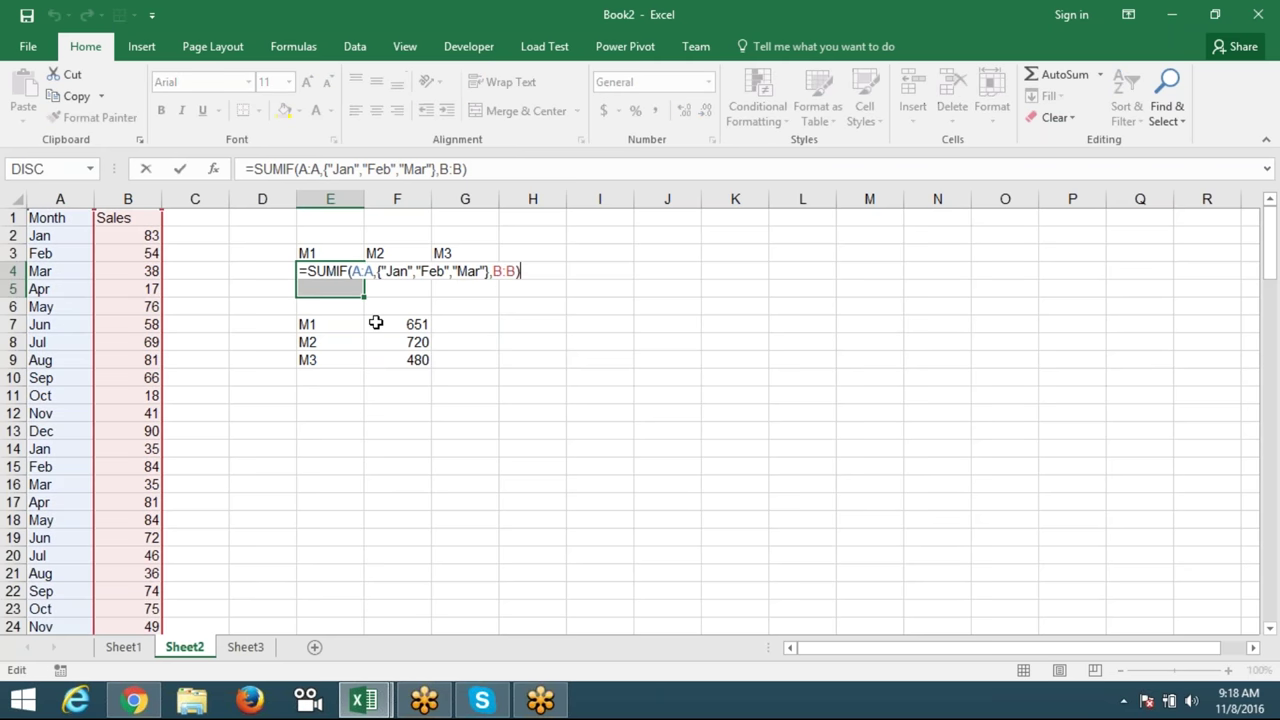
key("ctrl+shift+Return")
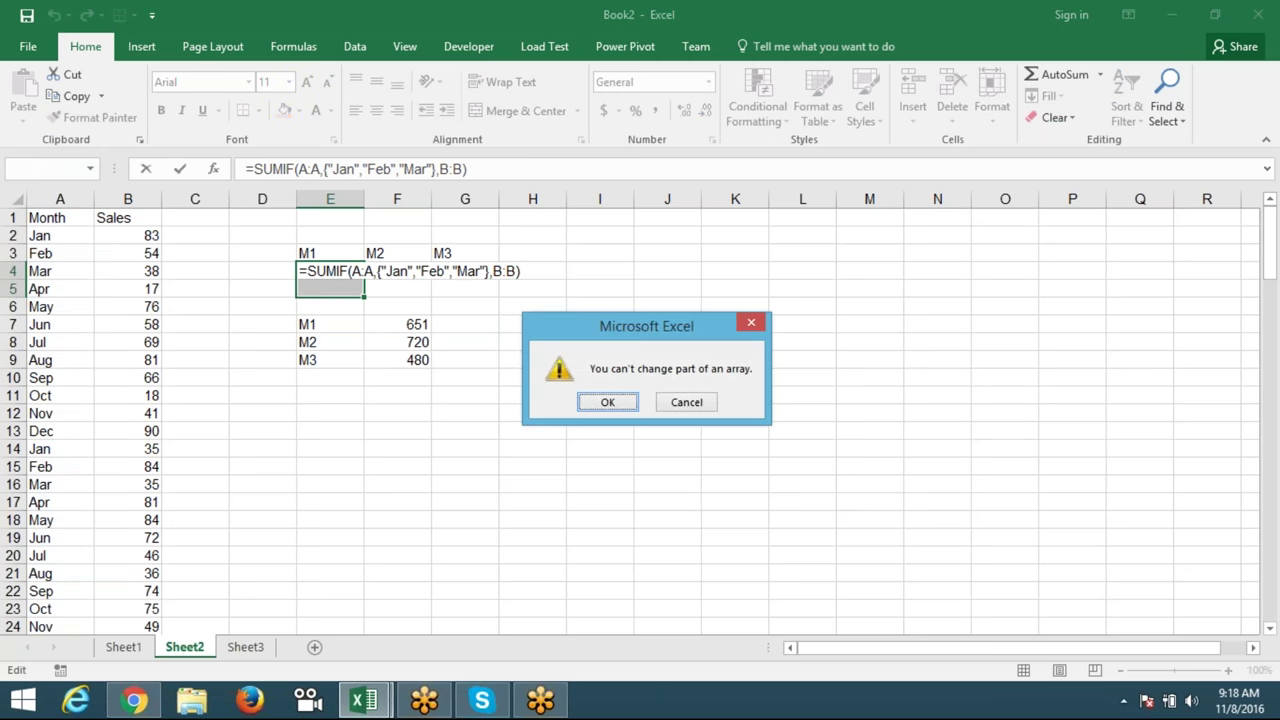
key("Escape")
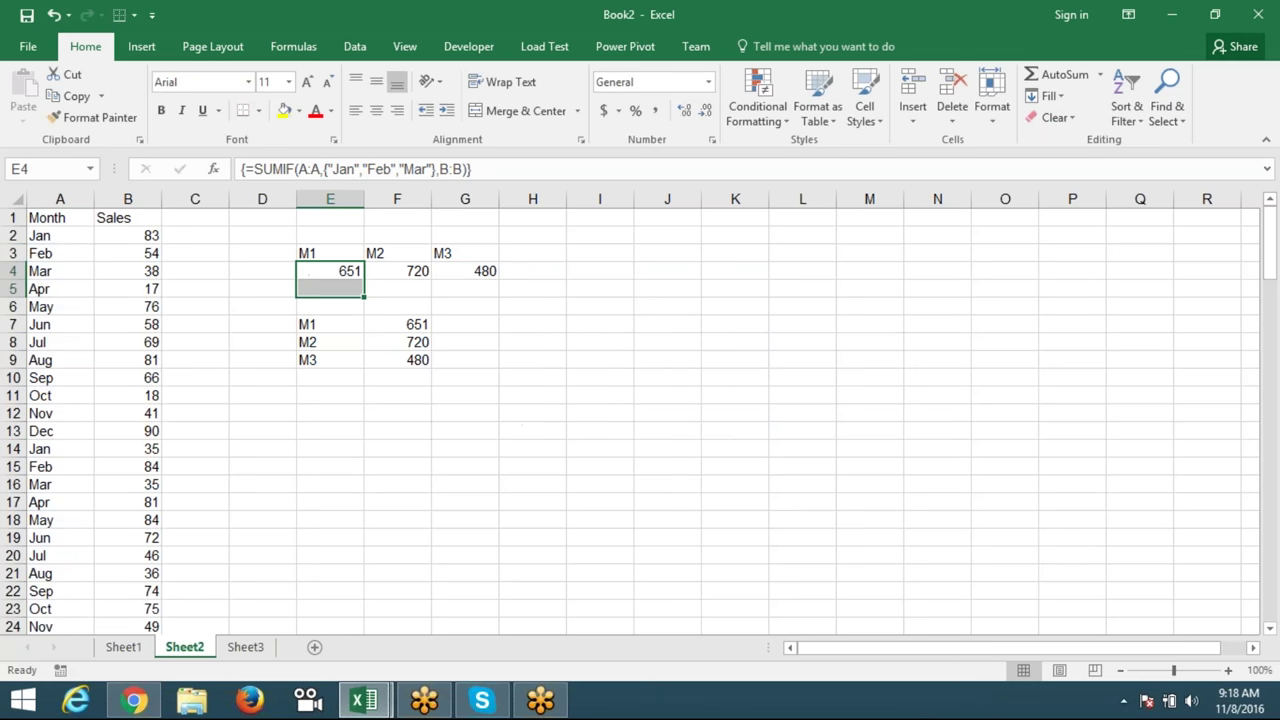
left_click(346, 274)
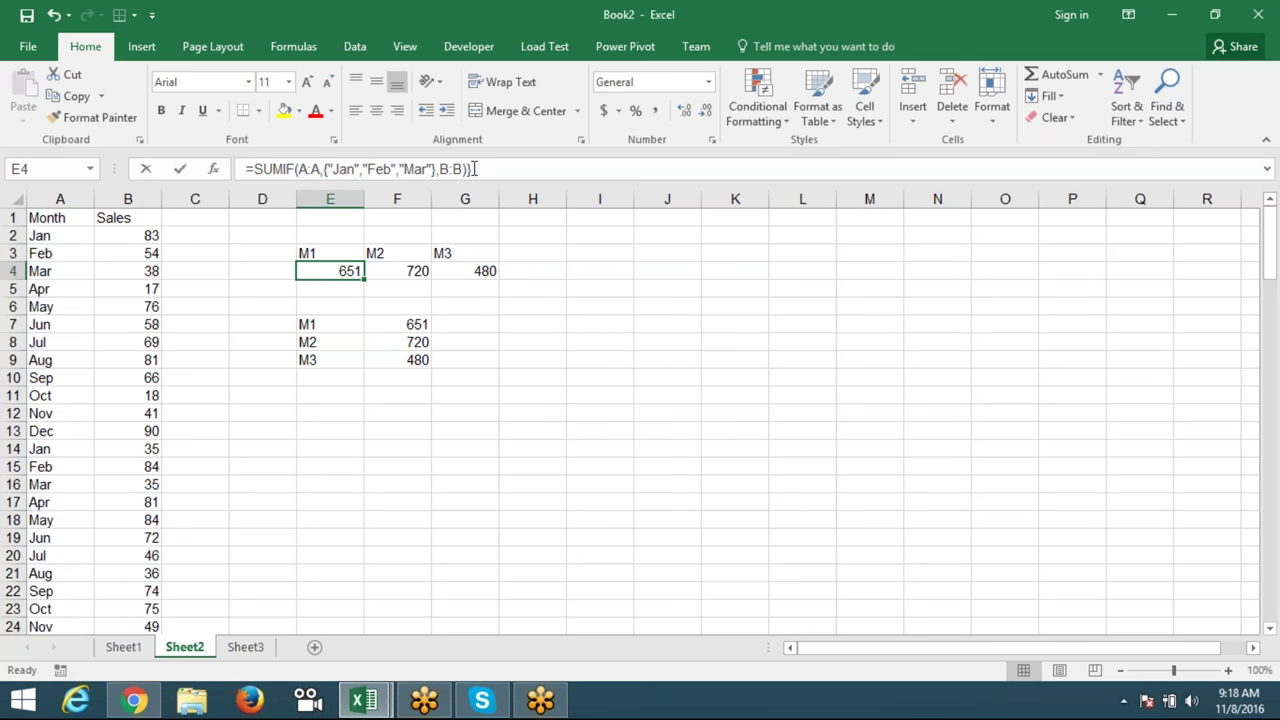
key("F2")
key("Escape")
Step: Select E11:E13 and array-enter the pasted SUMIF formula, showing 651 in each cell
left_click_drag(307, 392, 312, 428)
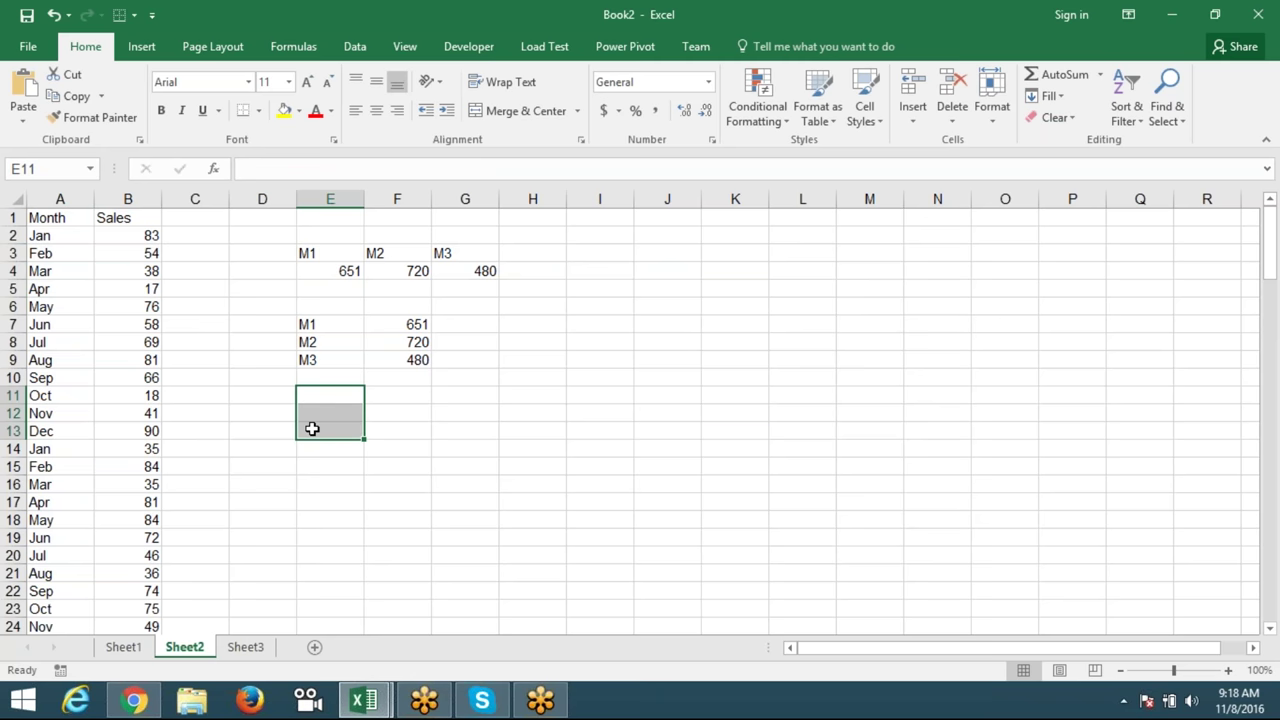
key("F2")
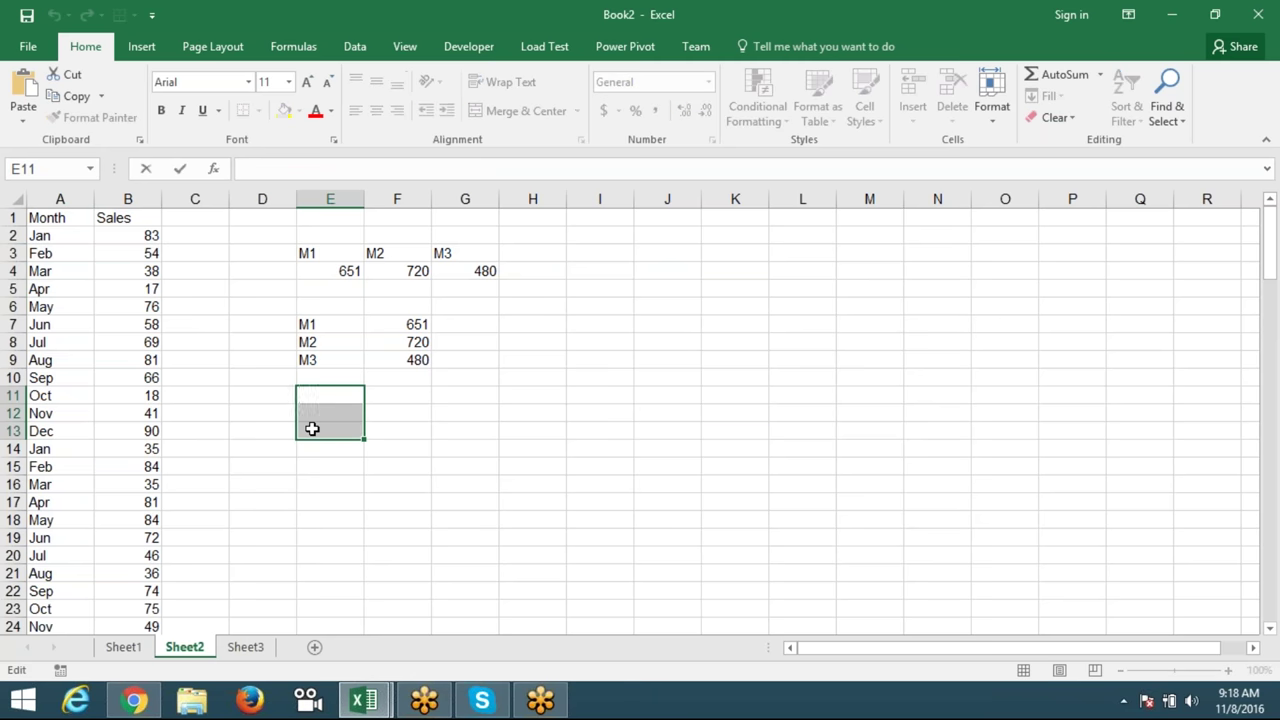
type("=SUMIF(A:A,{\"Jan\",\"Feb\",\"Mar\"},B:B)")
key("ctrl+shift+Return")
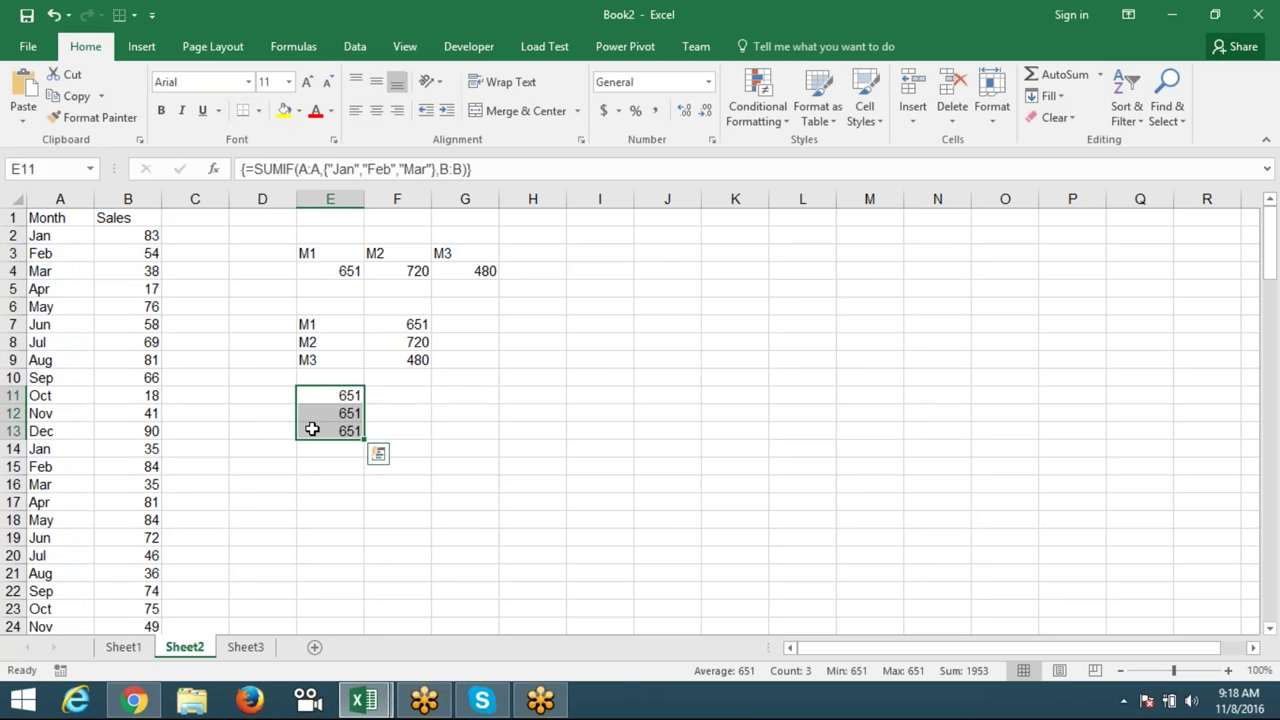
Step: Step through the new E11:E13 array and compare it with the F7:F9 results
key("Up")
key("Down")
key("Down")
key("Down")
key("Up")
key("Up")
key("Down")
key("Down")
key("Up")
key("Up")
key("shift+Right")
key("shift+Right")
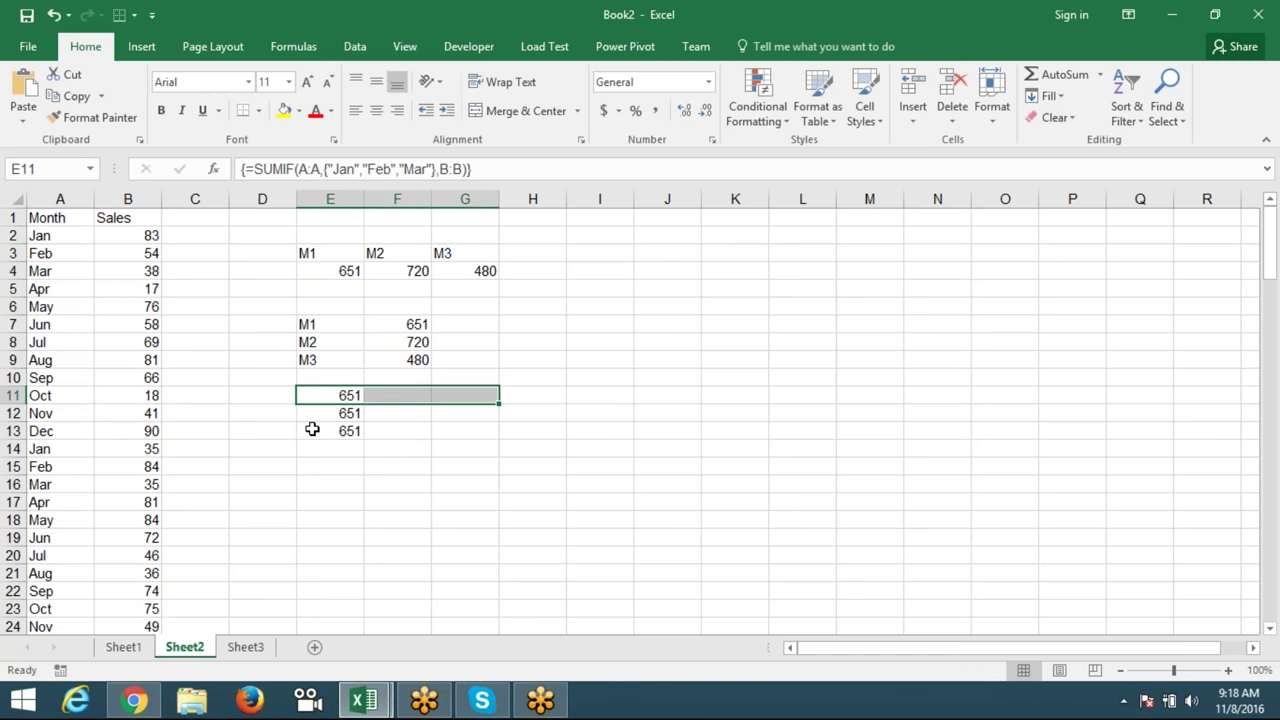
key("Up")
key("Up")
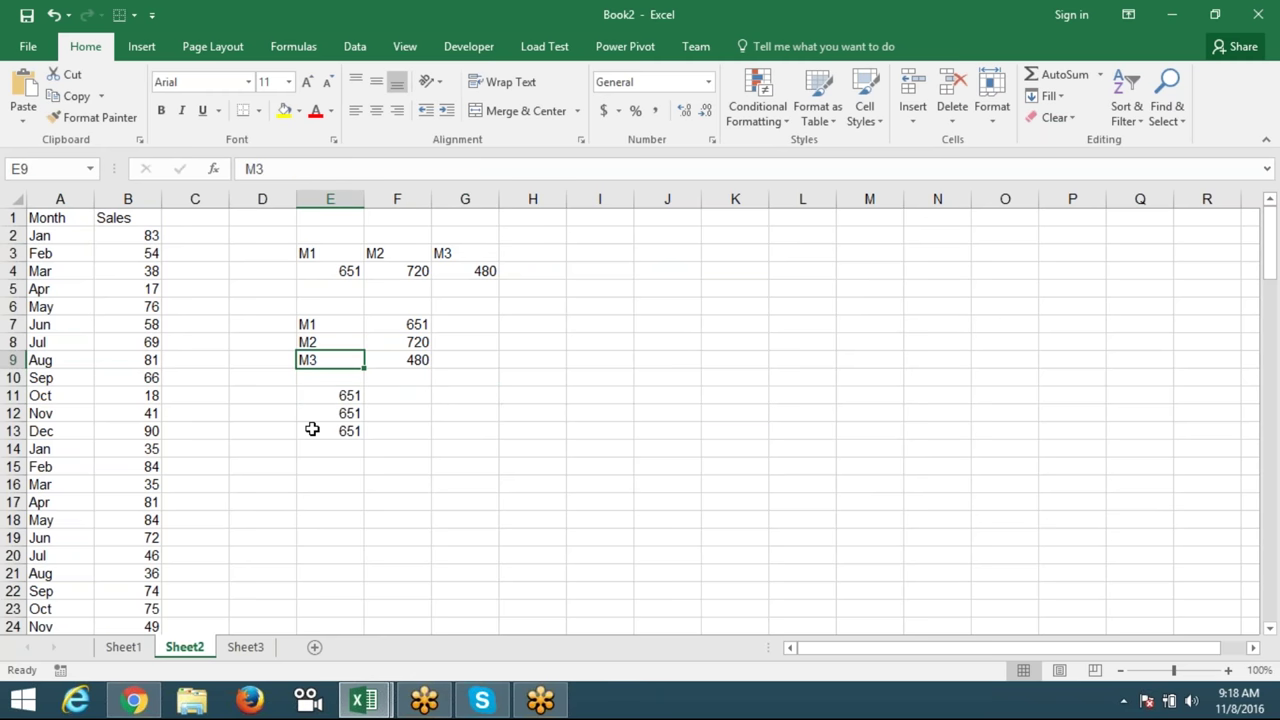
key("Up")
key("Right")
key("Up")
key("shift+Right")
key("shift+Right")
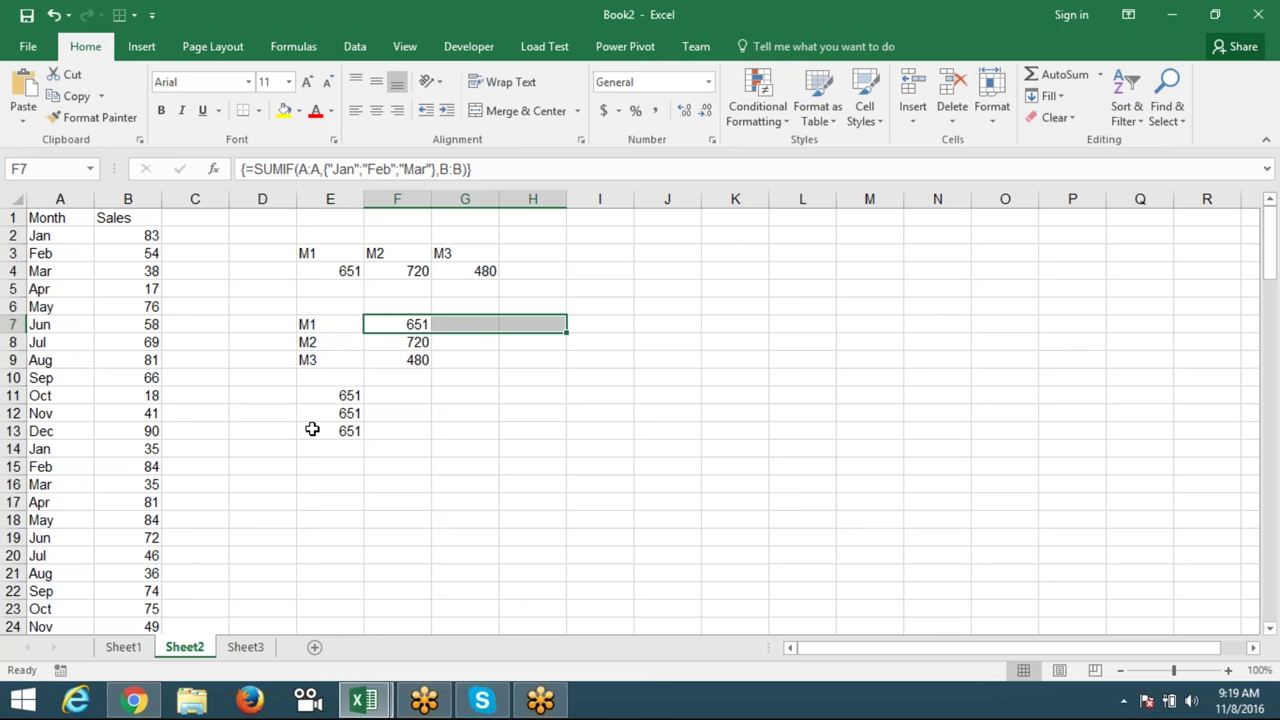
key("Left")
key("Right")
key("shift+Down")
key("shift+Down")
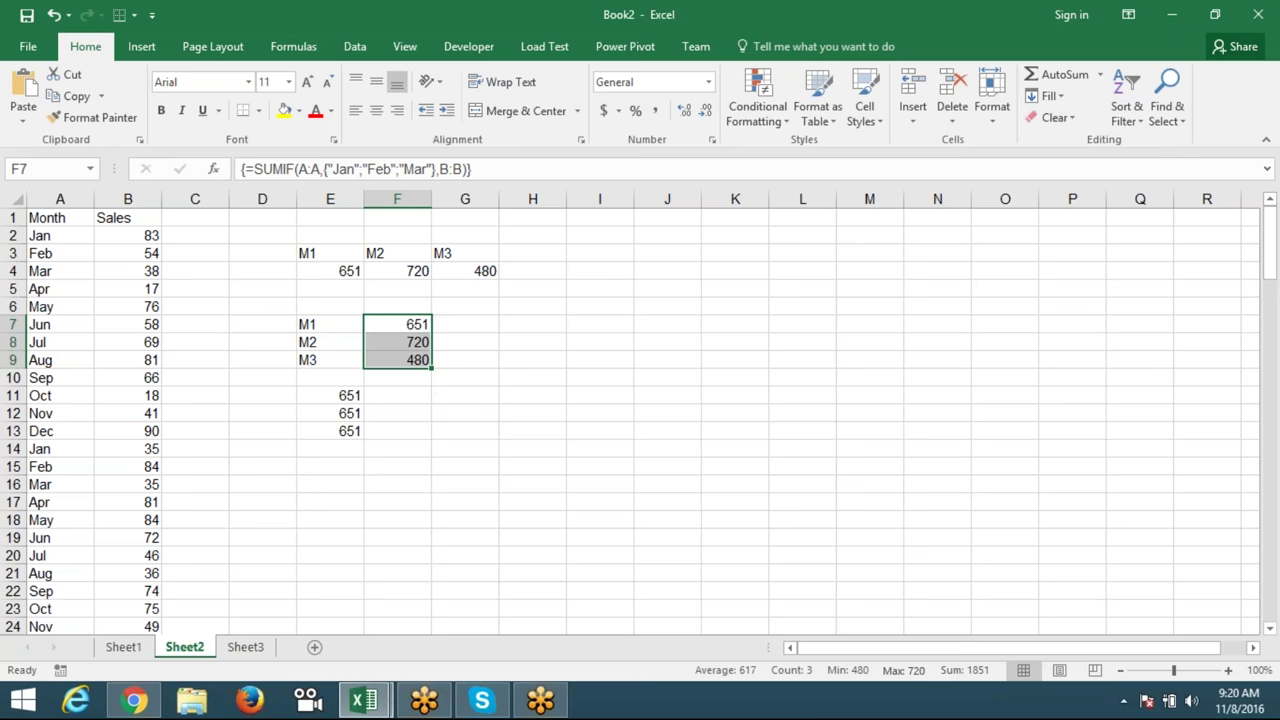
Step: Switch from the SUMIF examples to the blank Sheet3
left_click(243, 648)
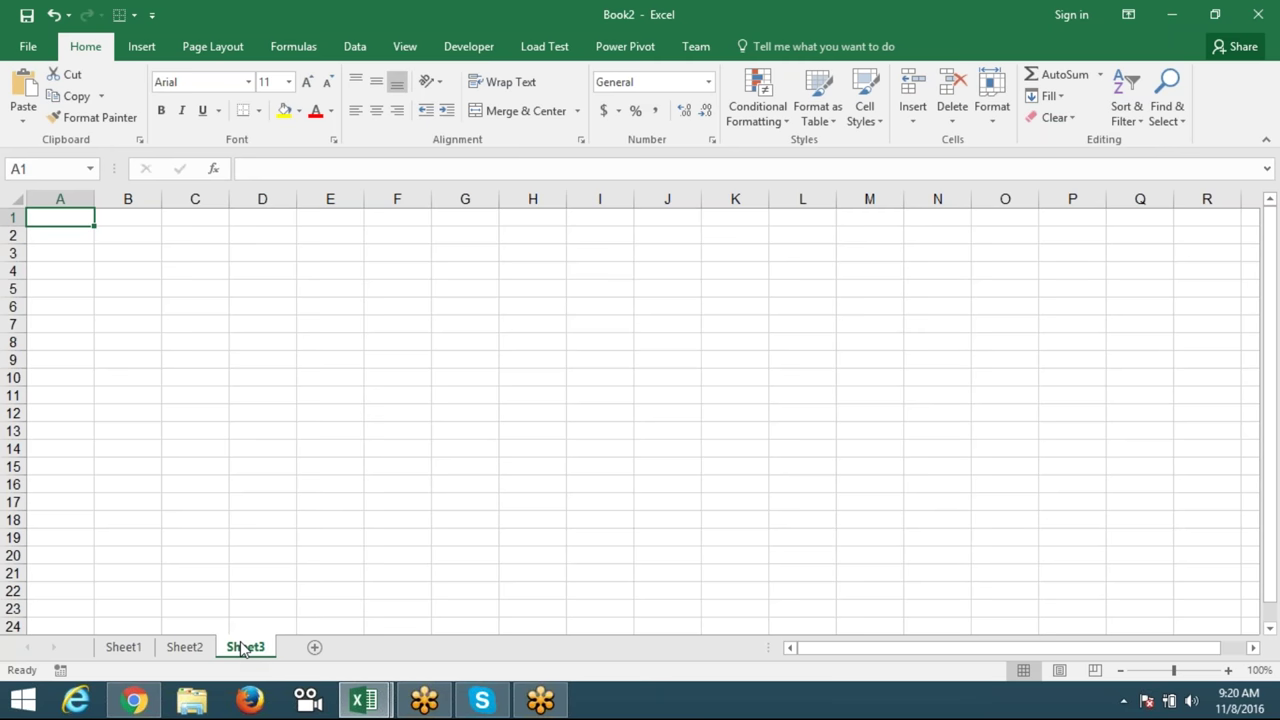
Step: Enter 85, 65, 25, 63 and 52 across B2:F2
key("Right")
key("Down")
type("85")
key("Right")
type("65")
key("Right")
type("25")
key("Right")
type("63")
key("Right")
type("5")
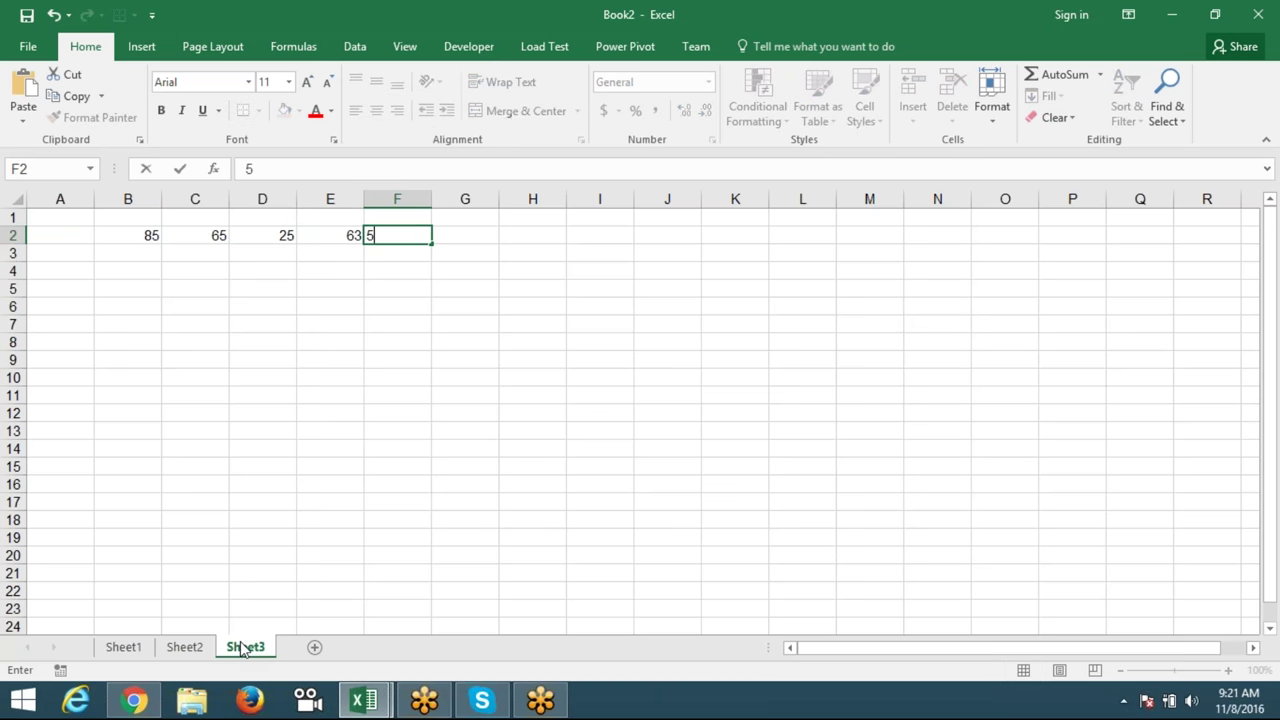
type("2")
key("Right")
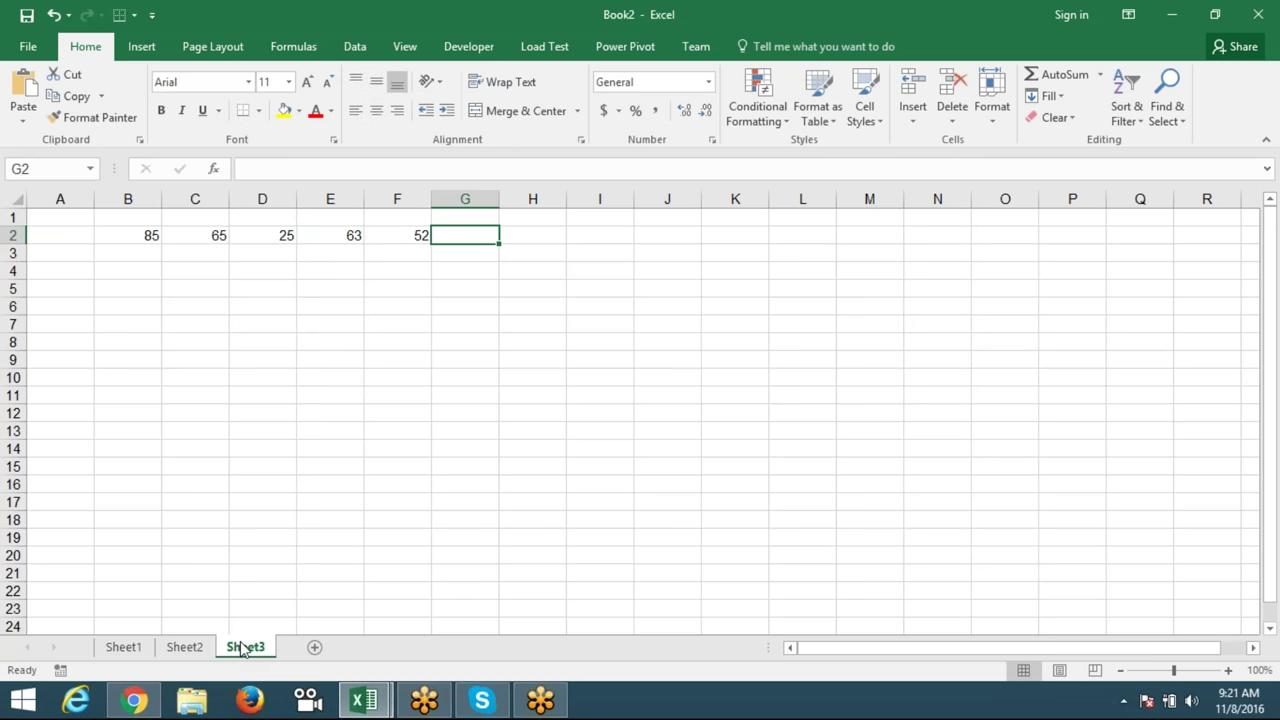
Step: Enter /5.5 in G3, correcting the mistyped digits
key("Down")
type("5.52")
key("BackSpace")
key("BackSpace")
key("BackSpace")
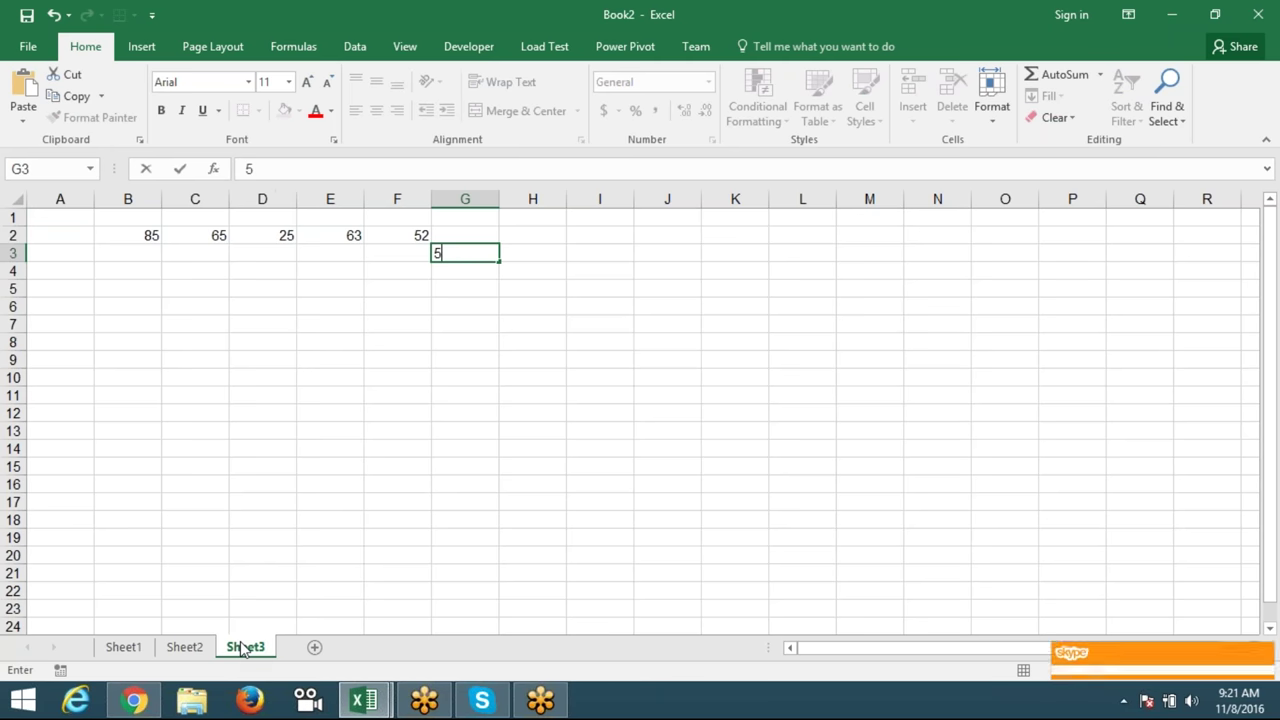
type("/5.5")
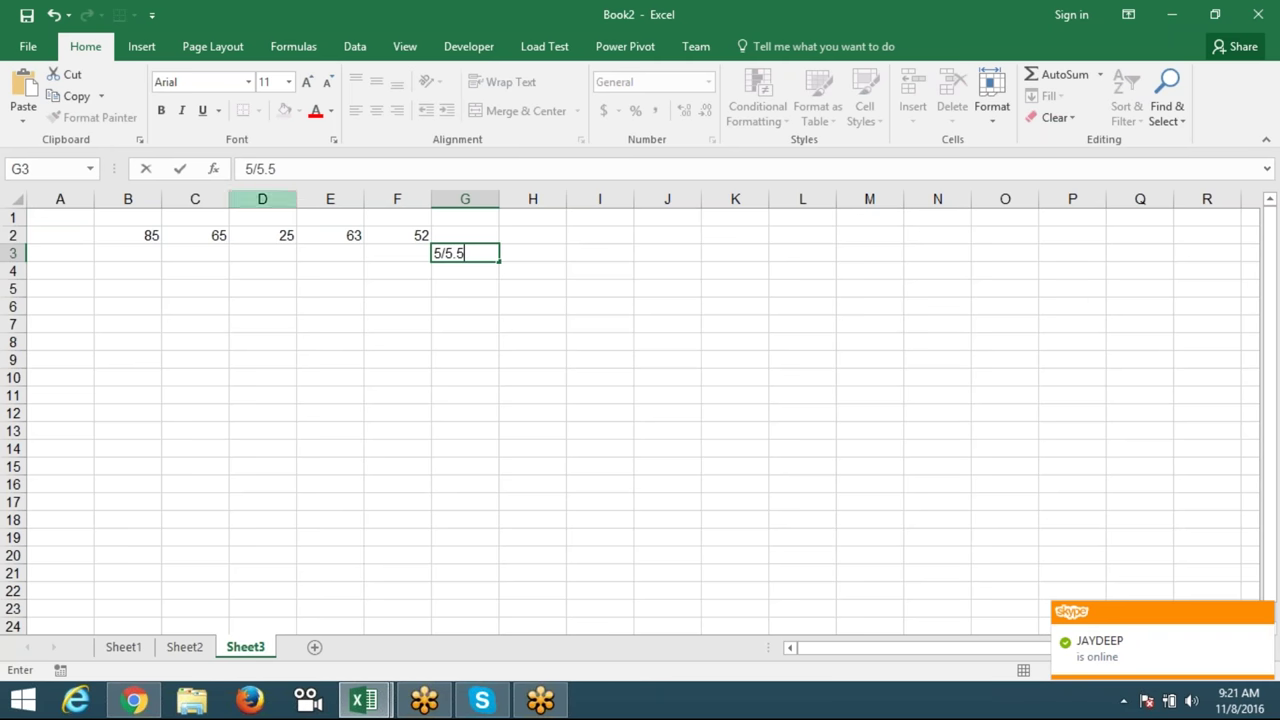
left_click(253, 170)
key("BackSpace")
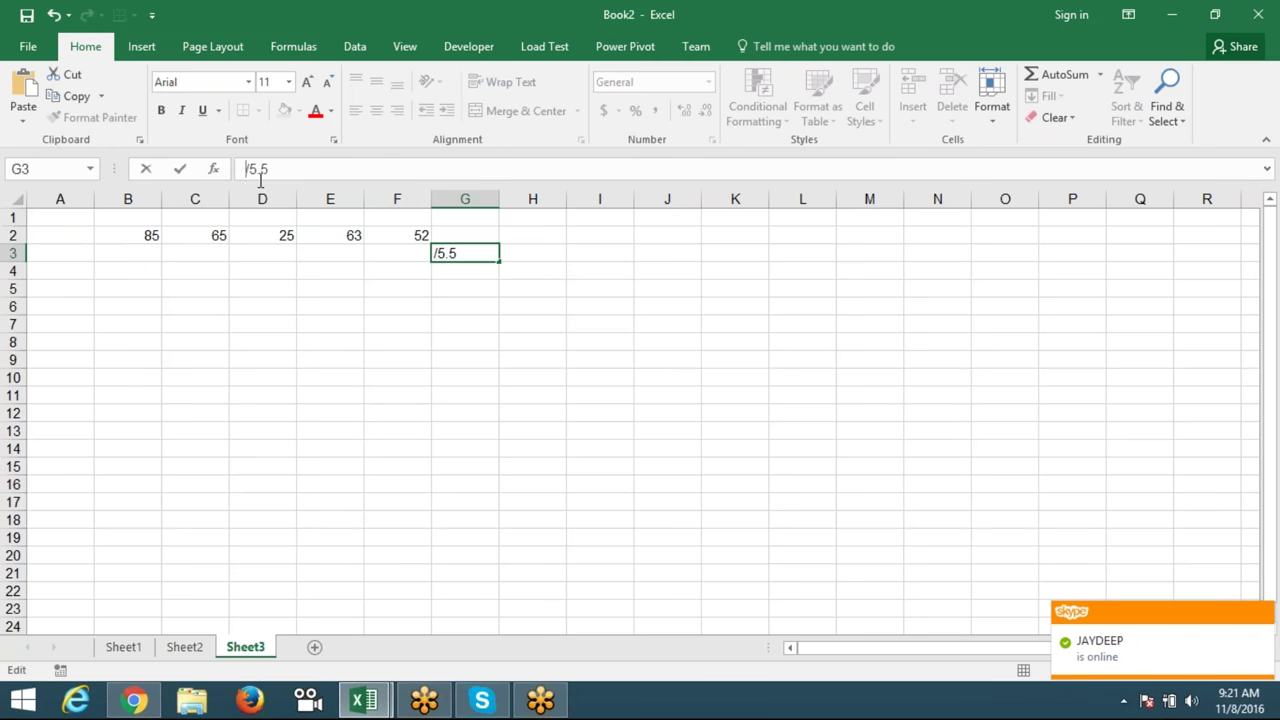
key("Return")
Step: List *2, 100, 90% and Total down G4:G7
type("*")
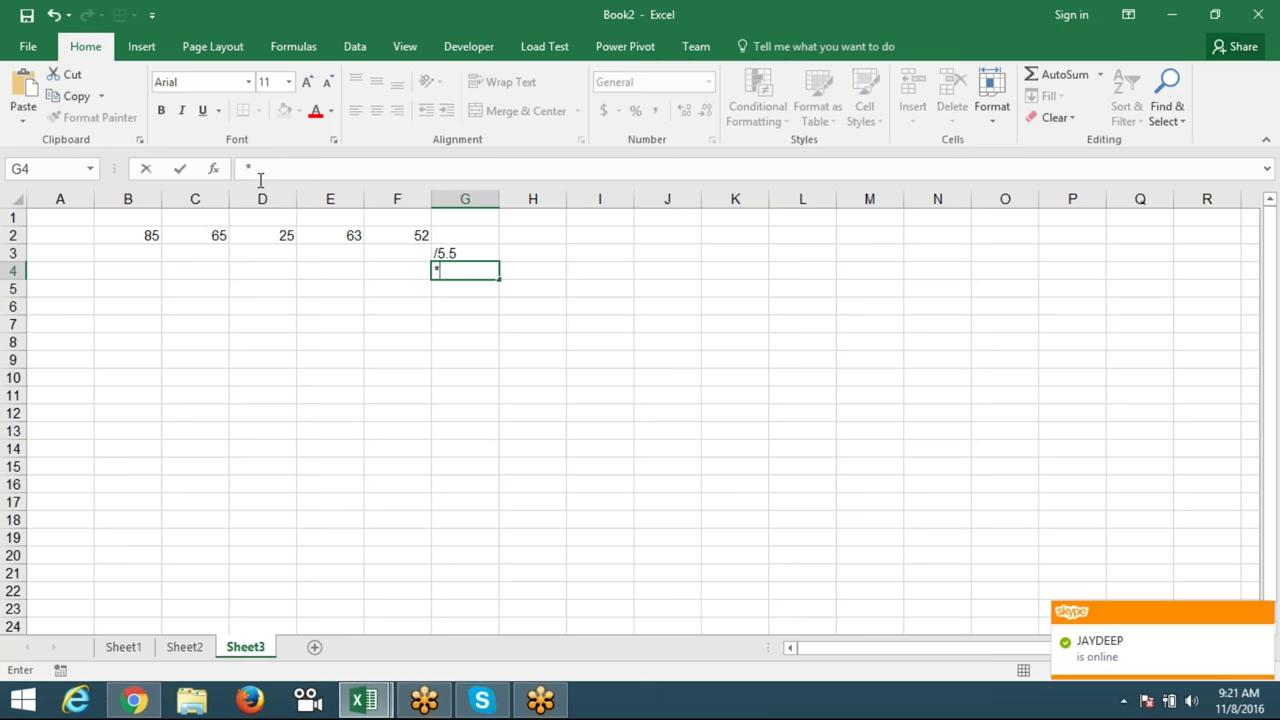
type("2")
key("Return")
type("+1000")
key("BackSpace")
key("Return")
type("90%")
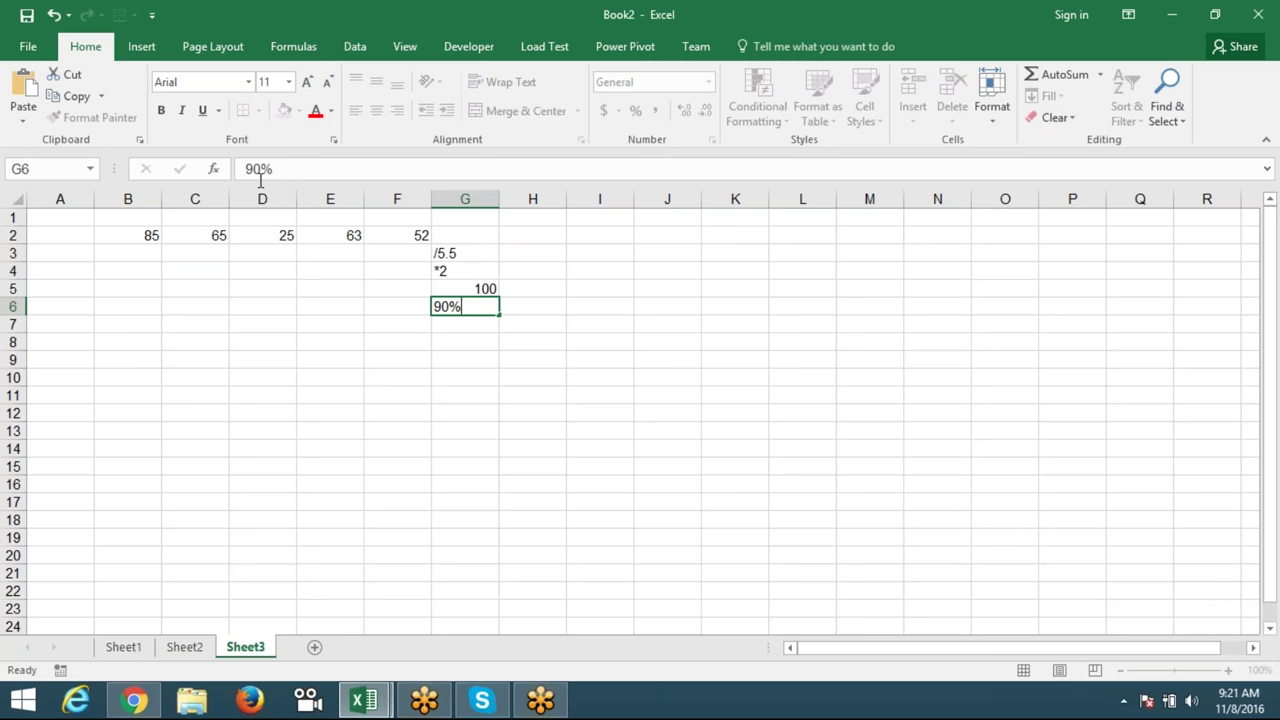
key("Return")
type("Total")
key("Return")
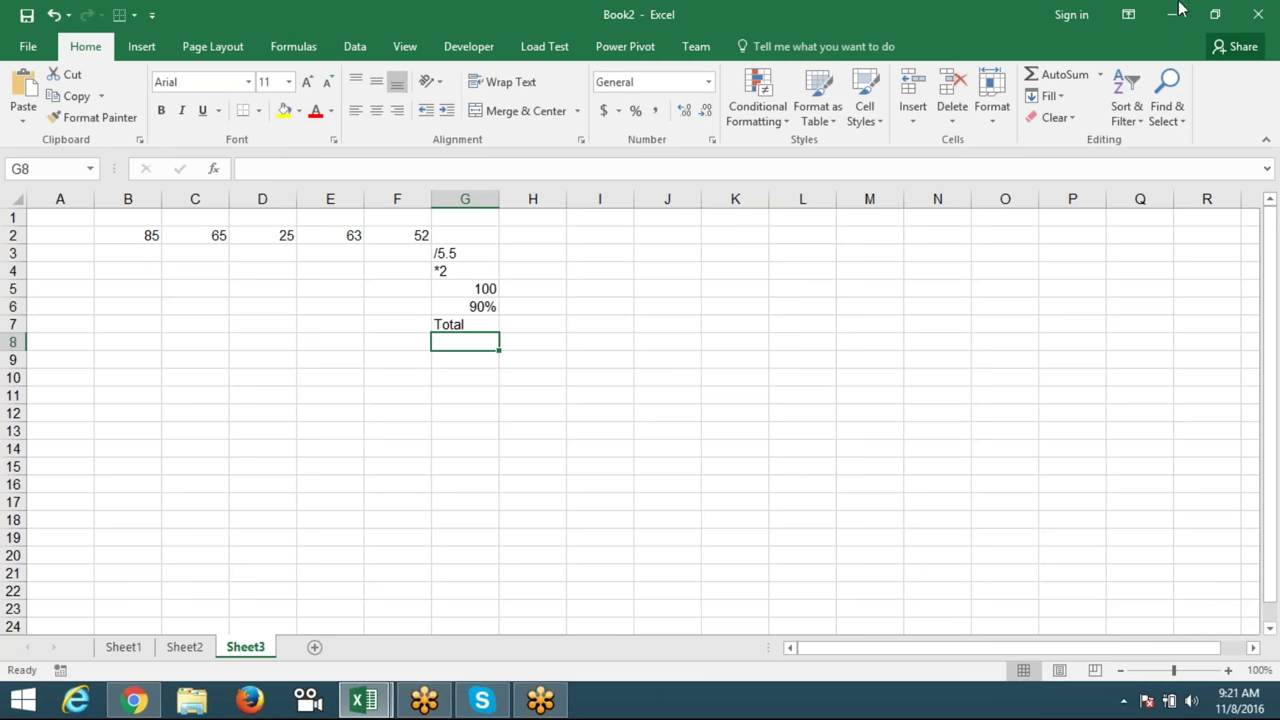
left_click(262, 288)
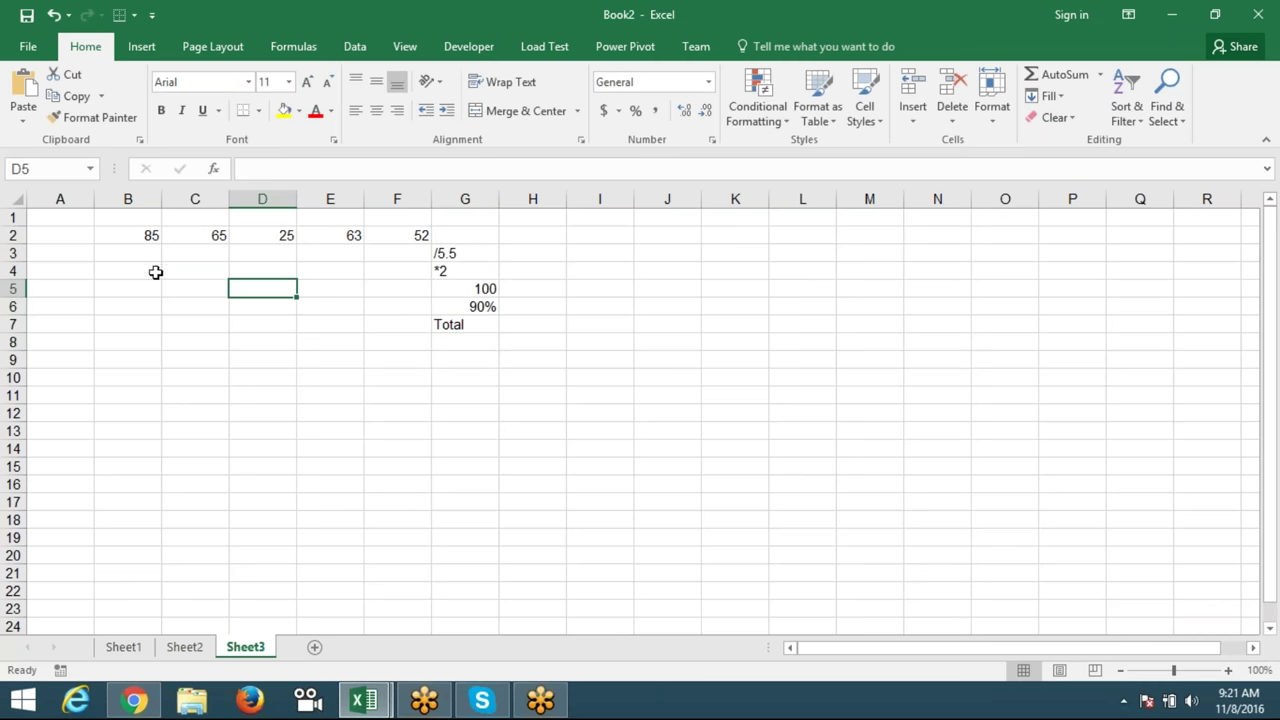
Step: Enter =B2/5.5 in B3 and fill it across row 3 to F3
left_click(145, 256)
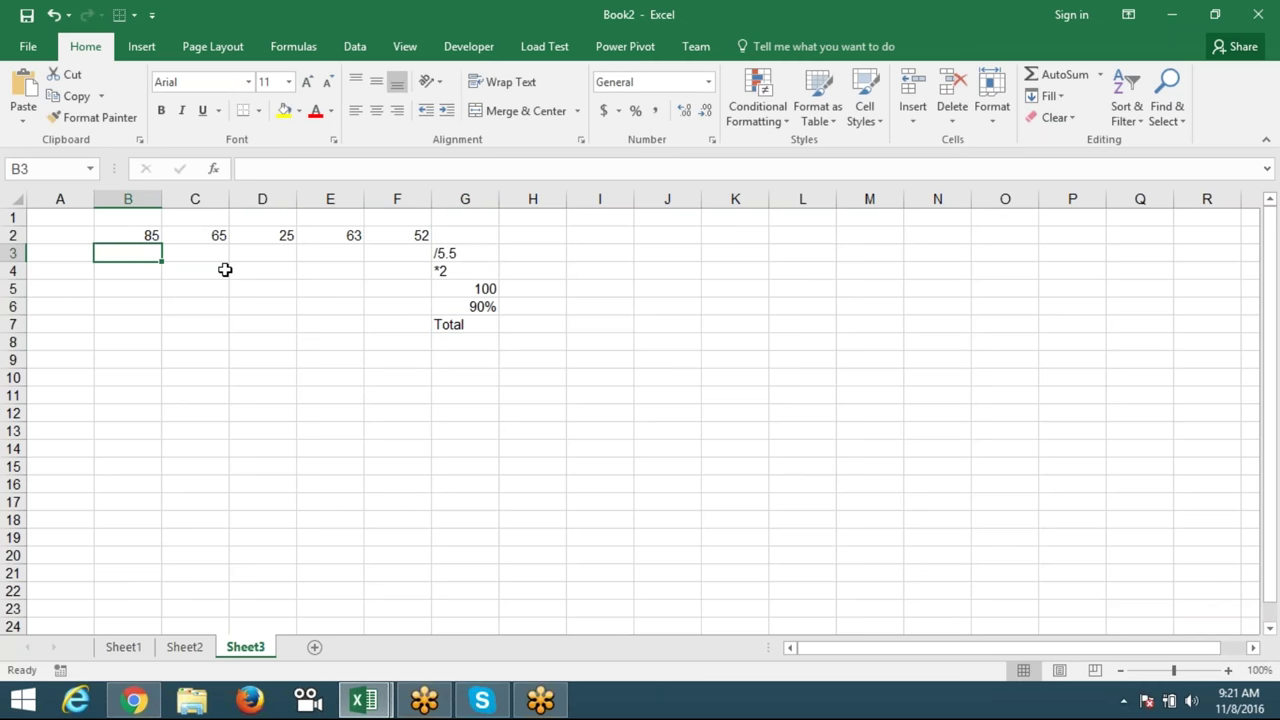
type("=")
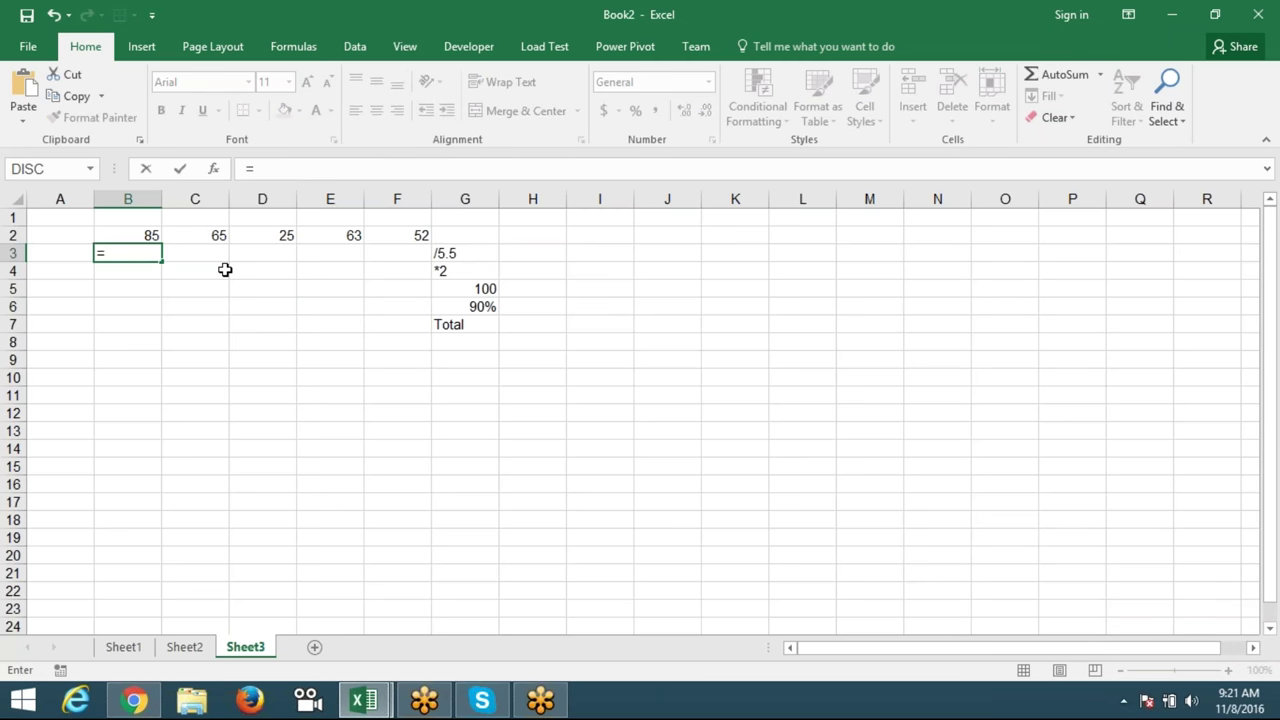
key("Up")
type("/5.5")
key("ctrl+Return")
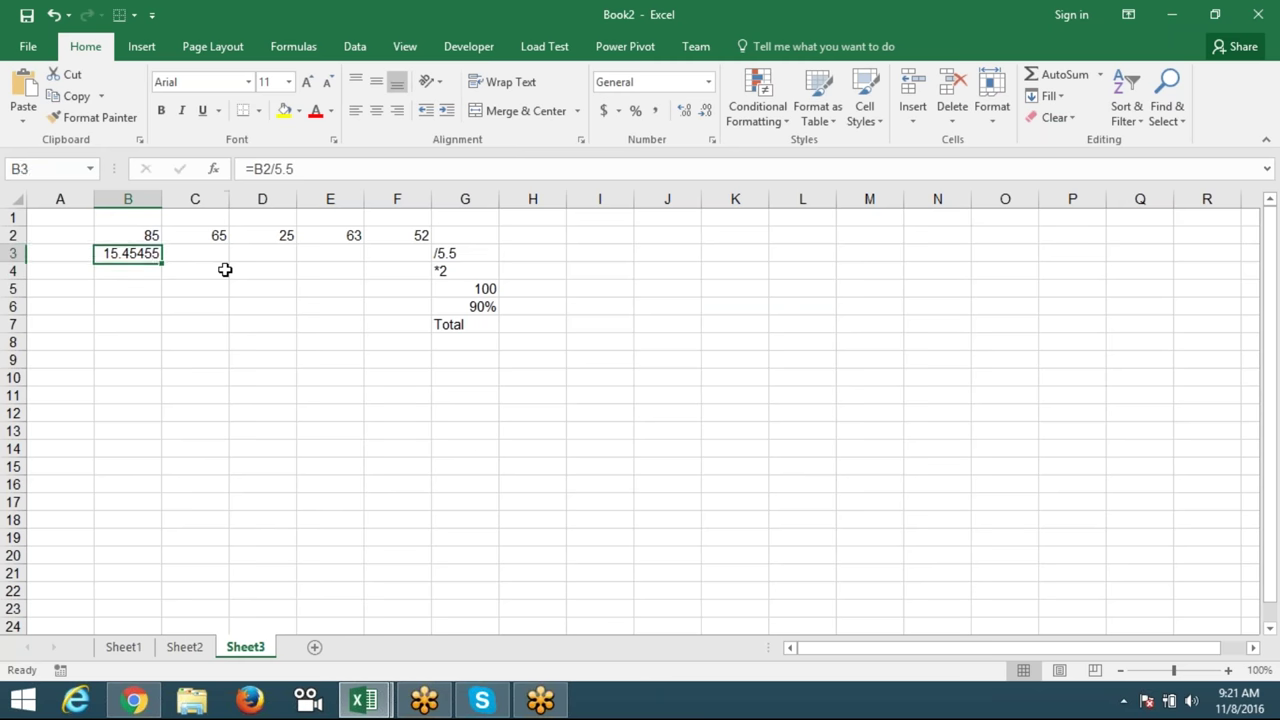
key("shift+Right")
key("shift+Right")
Step: Enter =B3*2 in B4 and fill it across row 4
key("shift+Right")
key("shift+Right")
key("ctrl+r")
key("Down")
type("=")
key("Up")
type("*25")
key("BackSpace")
key("Return")
key("Up")
key("shift+Right")
key("shift+Right")
key("shift+Right")
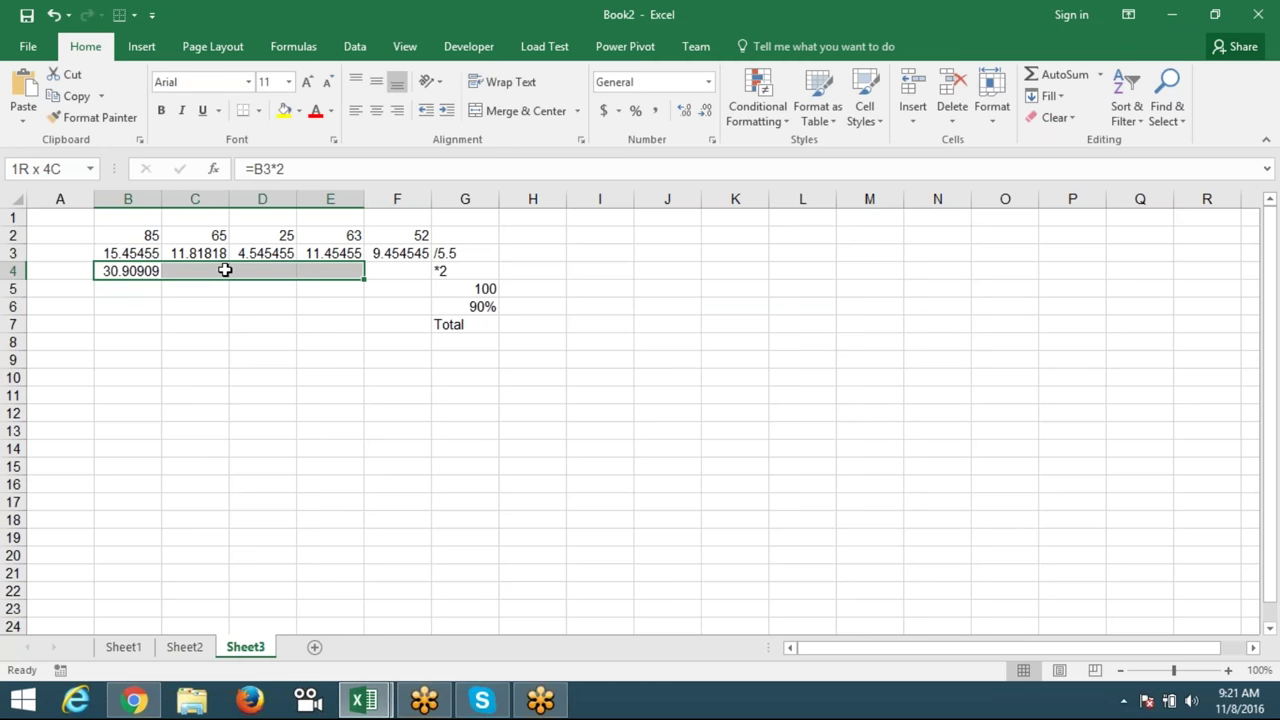
key("shift+Right")
key("ctrl+r")
Step: Enter =B4+100 in B5 and extend it across row 5
key("Down")
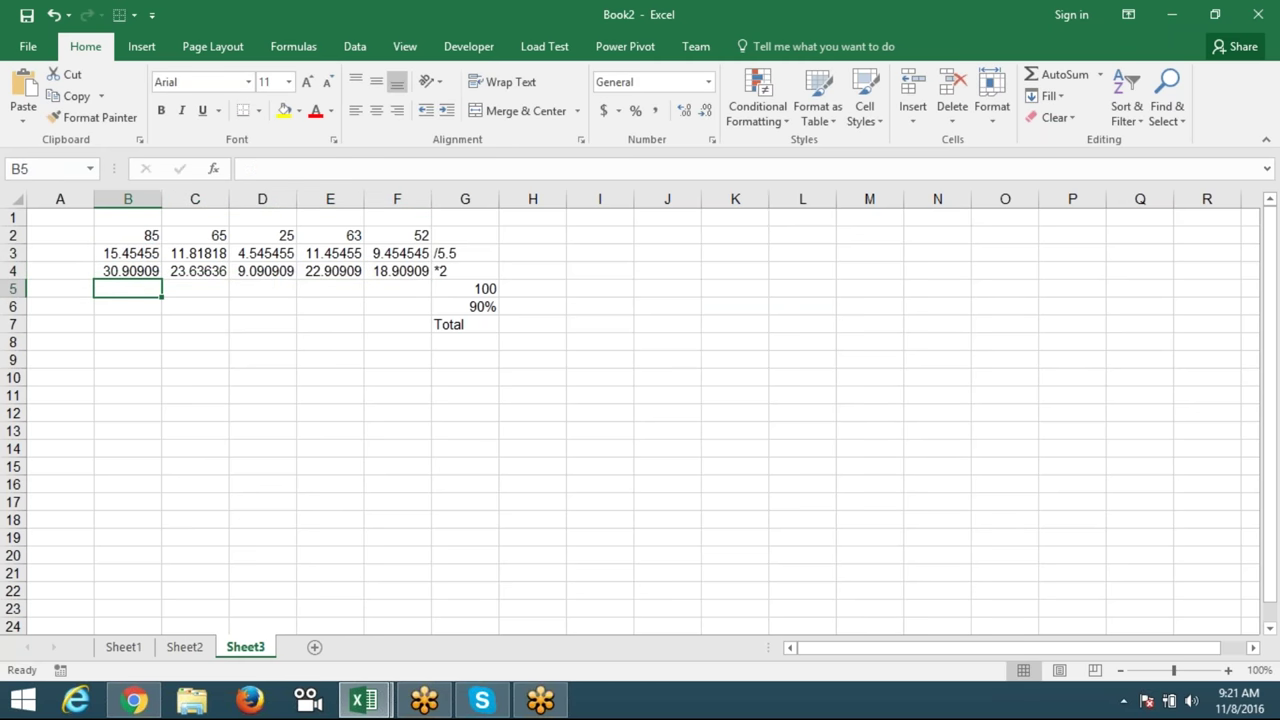
type("=")
key("Up")
type("+100")
key("Return")
key("Up")
key("shift+Right")
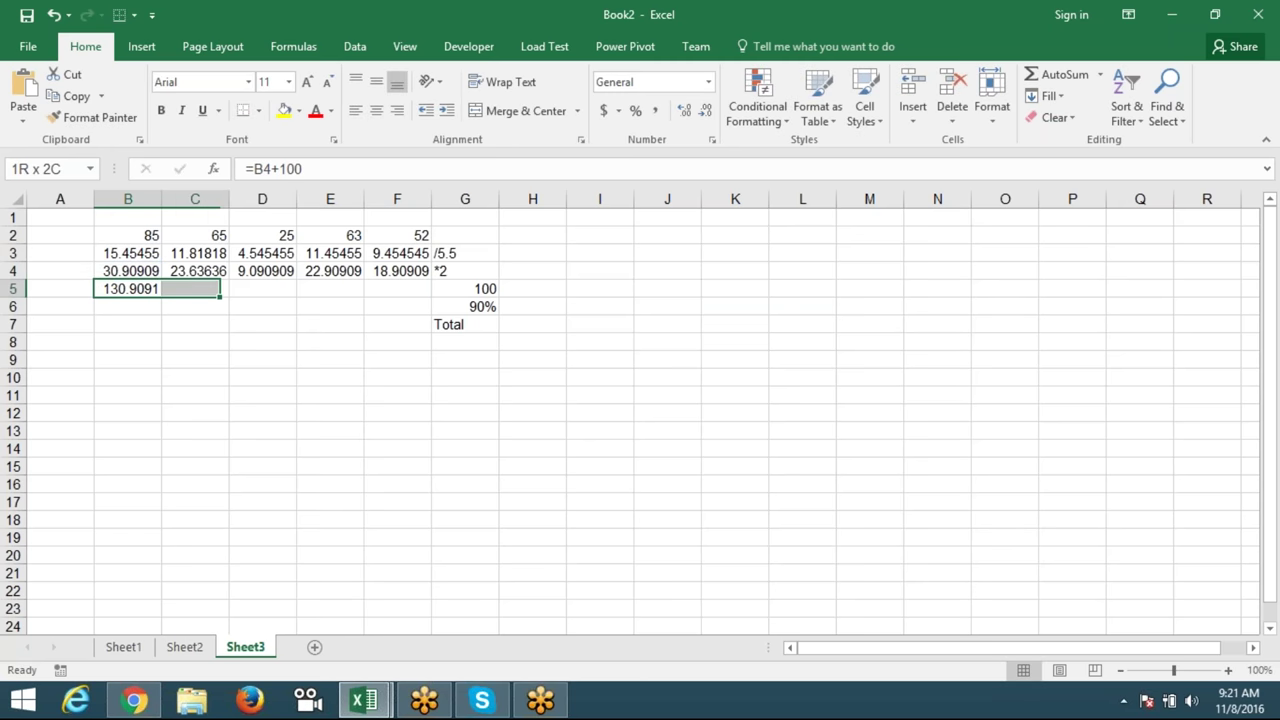
key("shift+Right")
key("shift+Right")
Step: Enter =B5*90% in B6 and fill it across row 6
key("shift+Right")
key("Down")
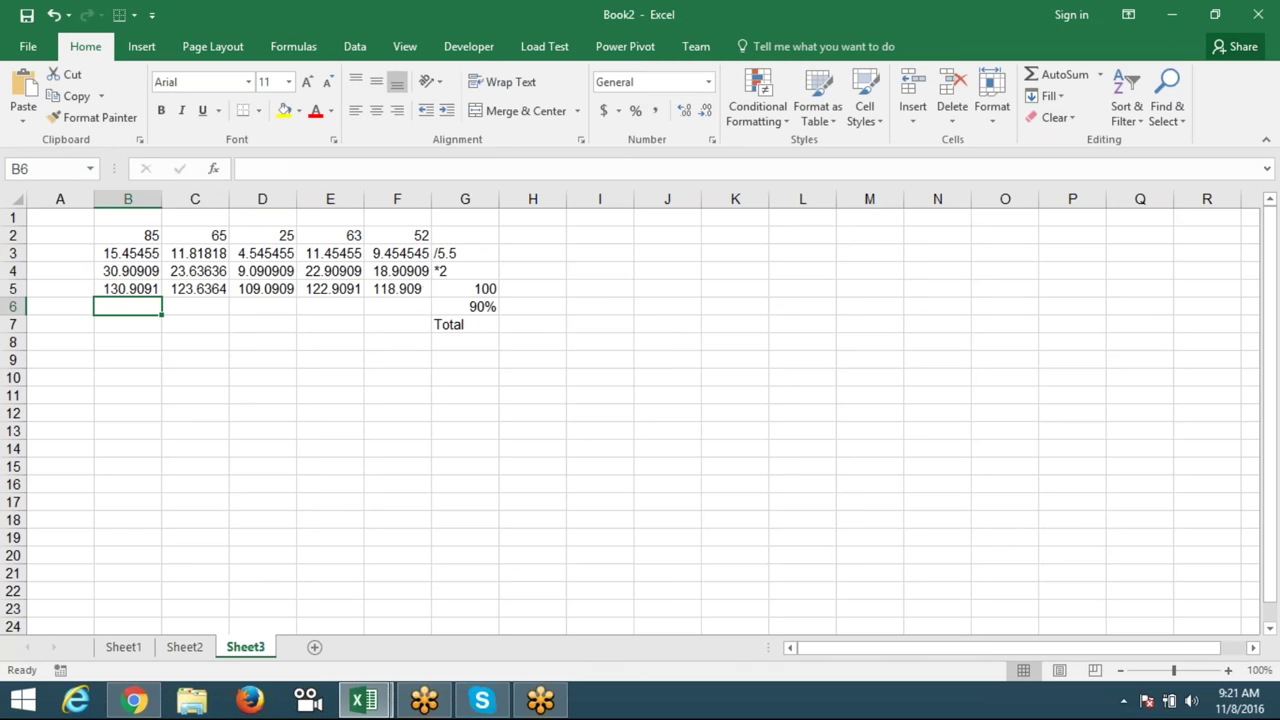
type("=")
key("Up")
type("*90%")
key("Return")
key("Up")
key("shift+Right")
key("shift+Right")
key("shift+Right")
key("shift+Right")
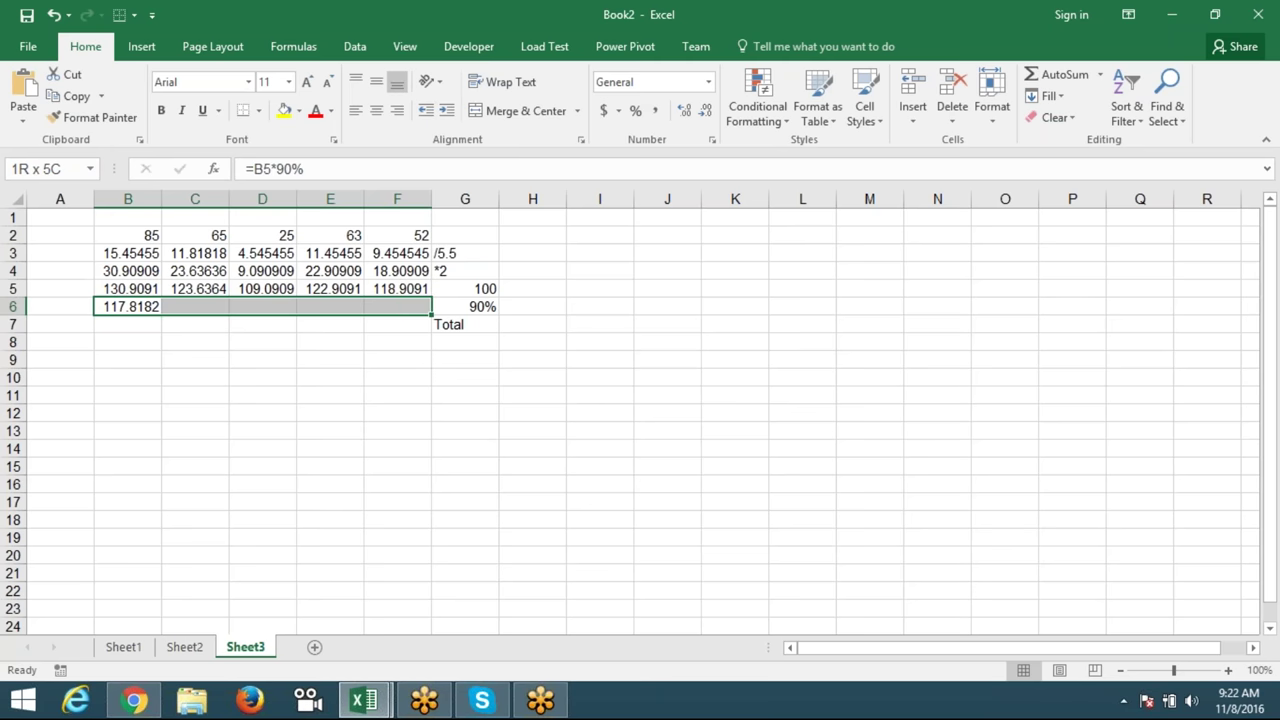
key("ctrl+r")
Step: Total row 6 with =SUM(B6:F6) in F7, giving 544.9091, then select helper rows B3:F6
key("Down")
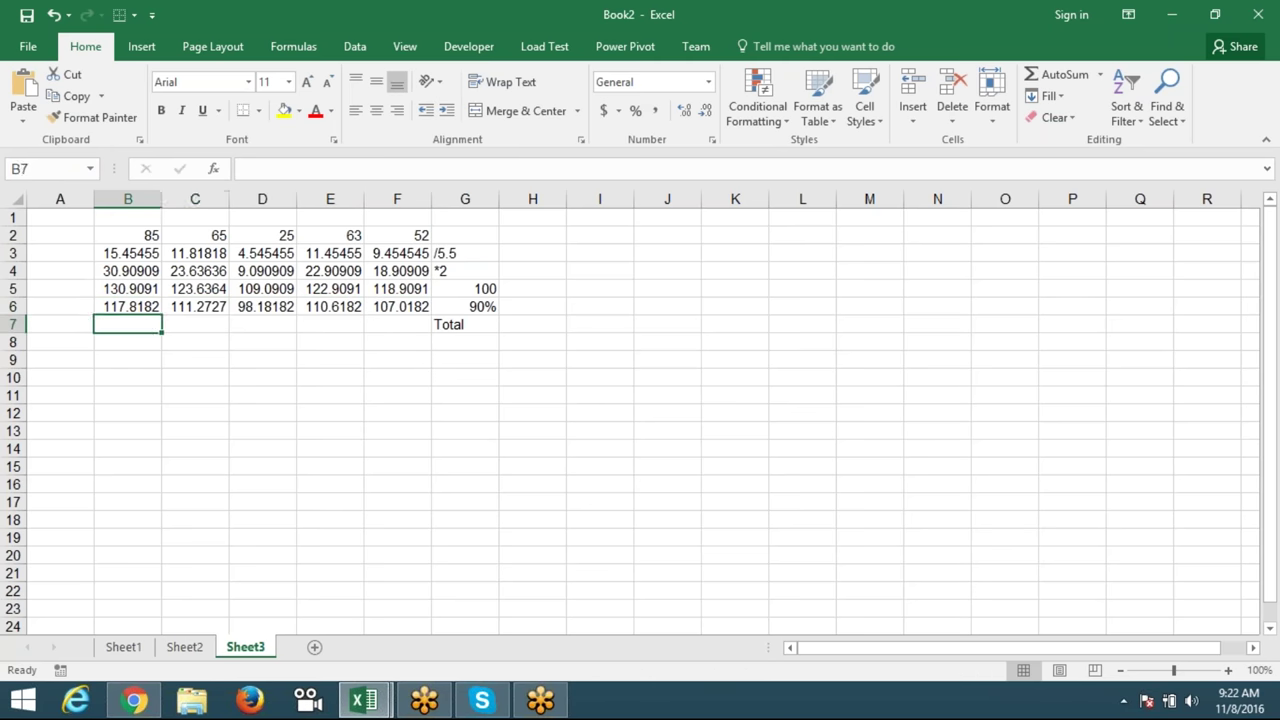
key("Right")
key("Right")
key("Right")
key("Up")
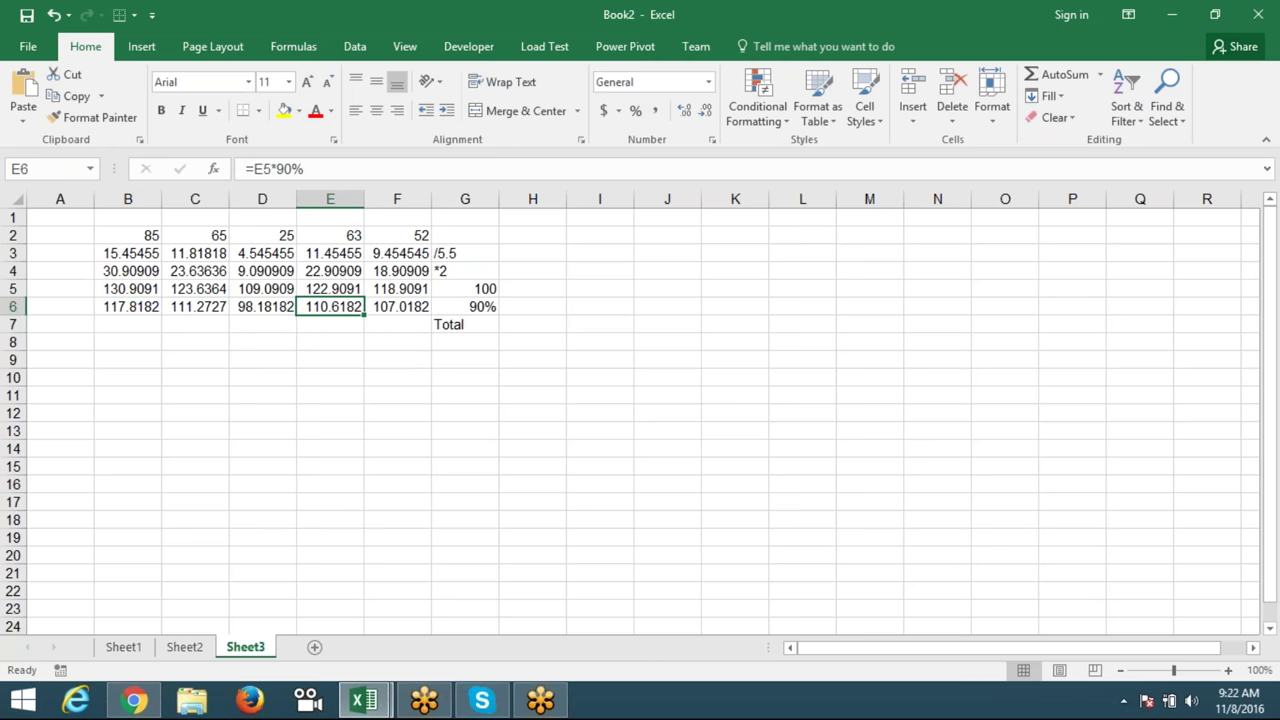
key("Down")
key("Right")
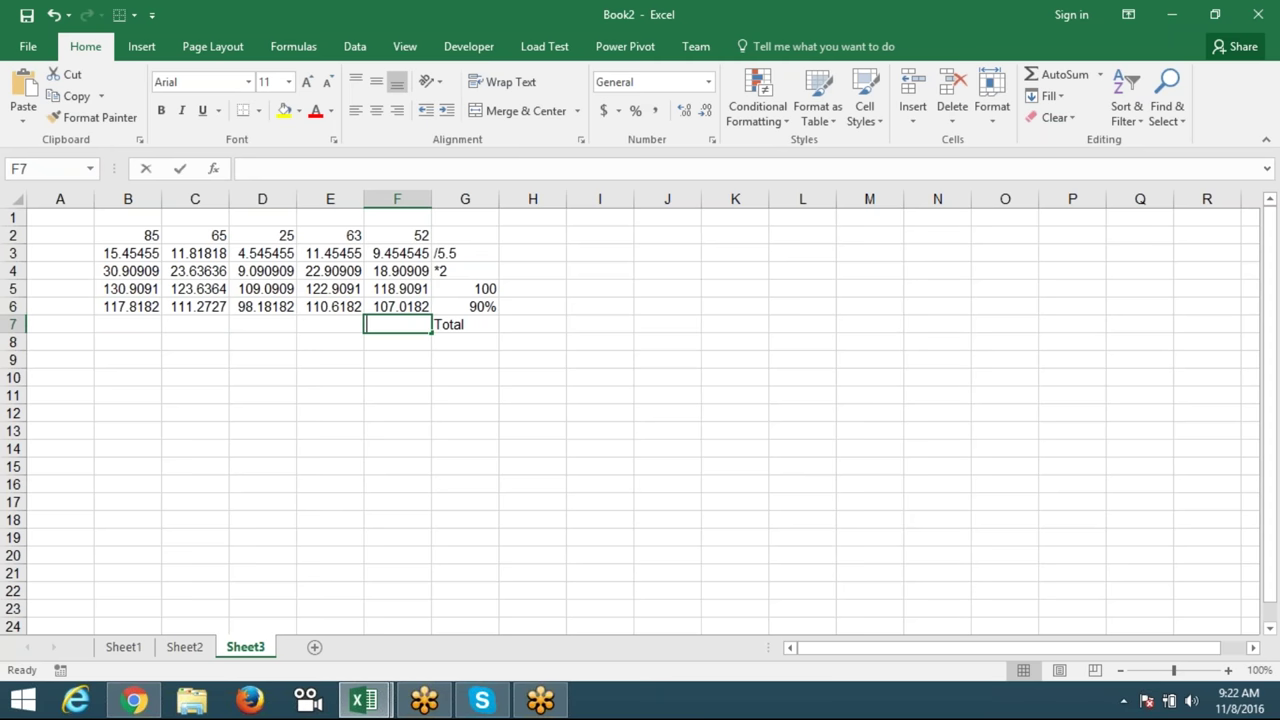
type("=sum")
key("Tab")
key("Up")
key("shift+Left")
key("shift+Left")
key("shift+Left")
key("shift+Left")
key("shift+Return")
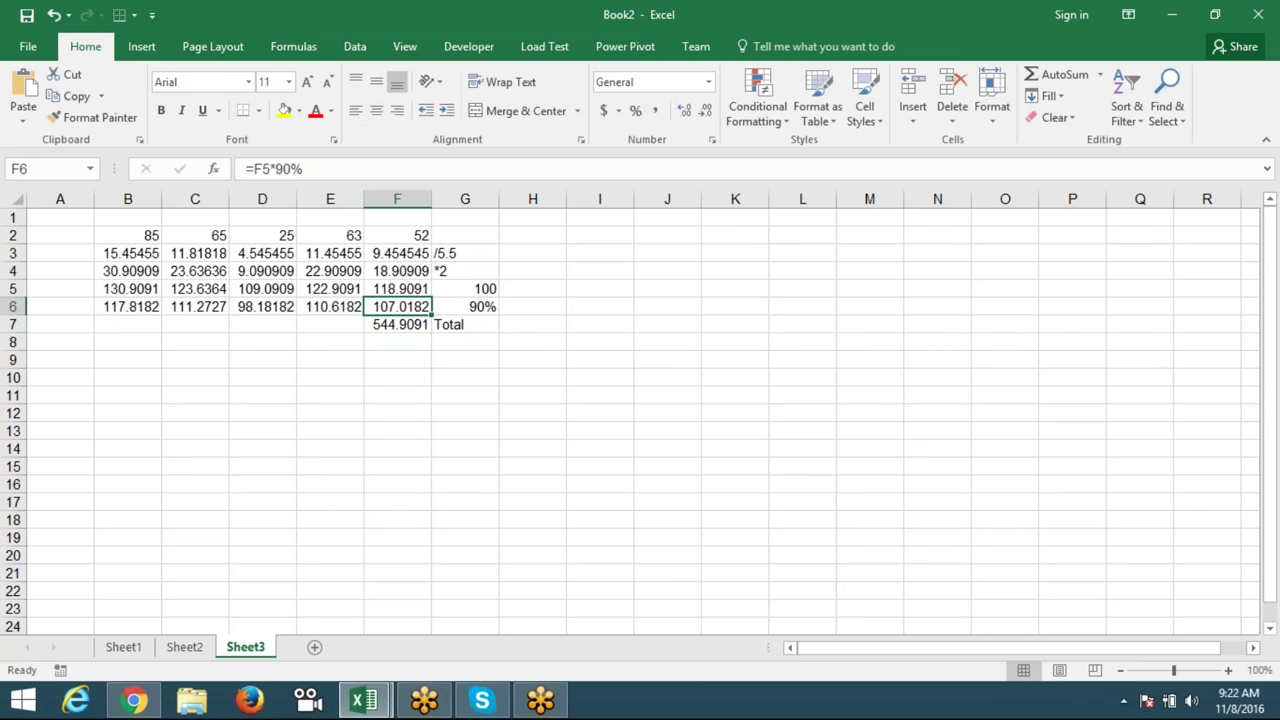
key("shift+Left")
key("shift+Left")
key("shift+Left")
key("shift+Left")
key("shift+Up")
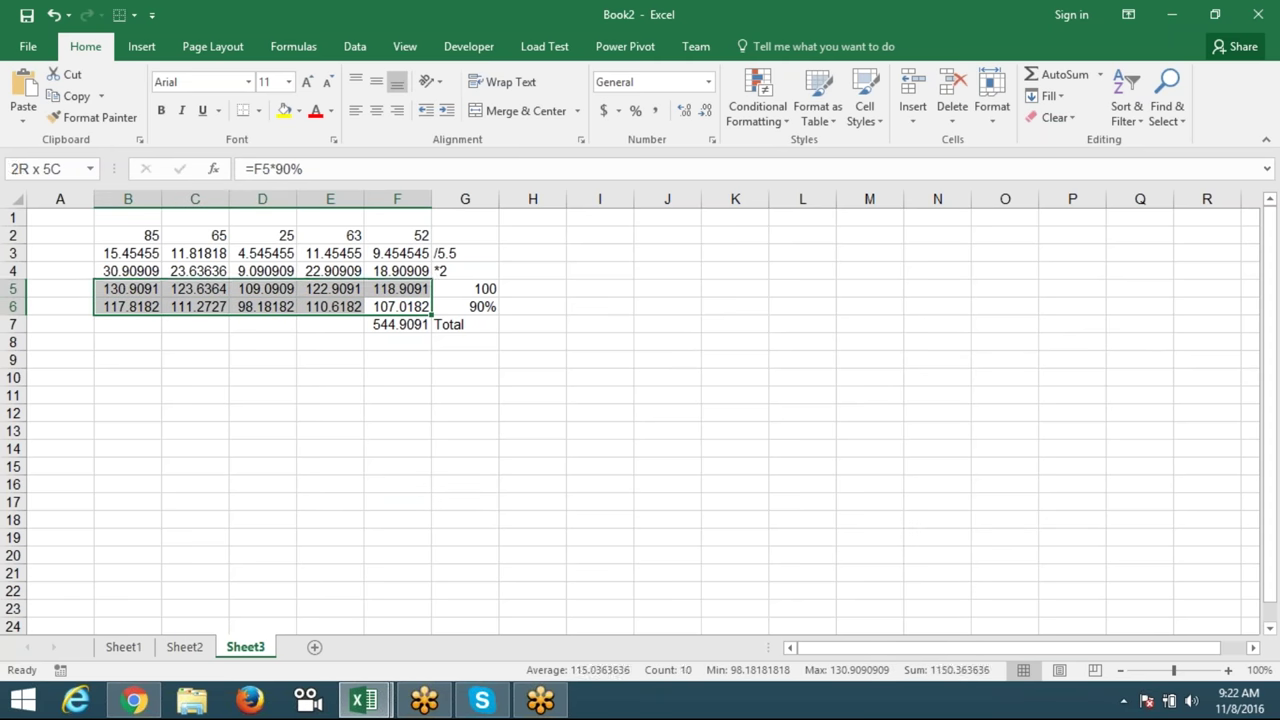
key("shift+Up")
key("shift+Up")
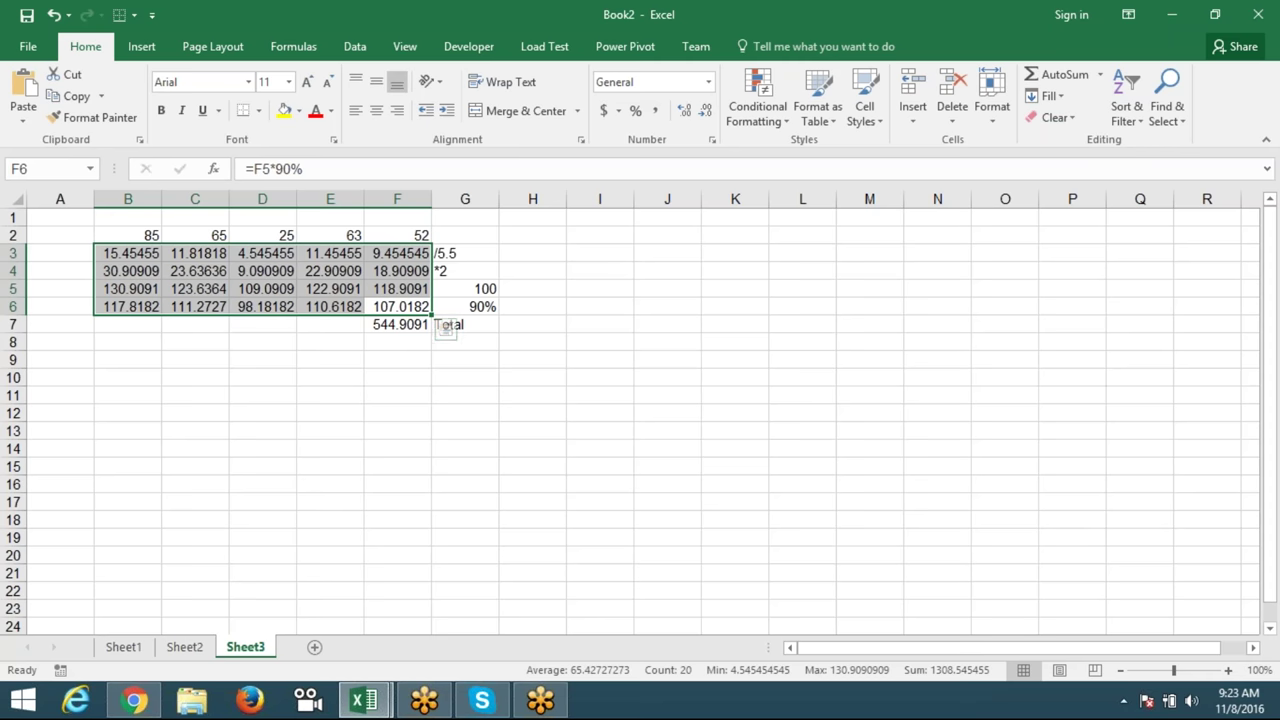
Step: Enter a first unbracketed SUM of B2:F2/5.5*2+100*90 in G2, which returns #VALUE!
left_click(451, 240)
type("=")
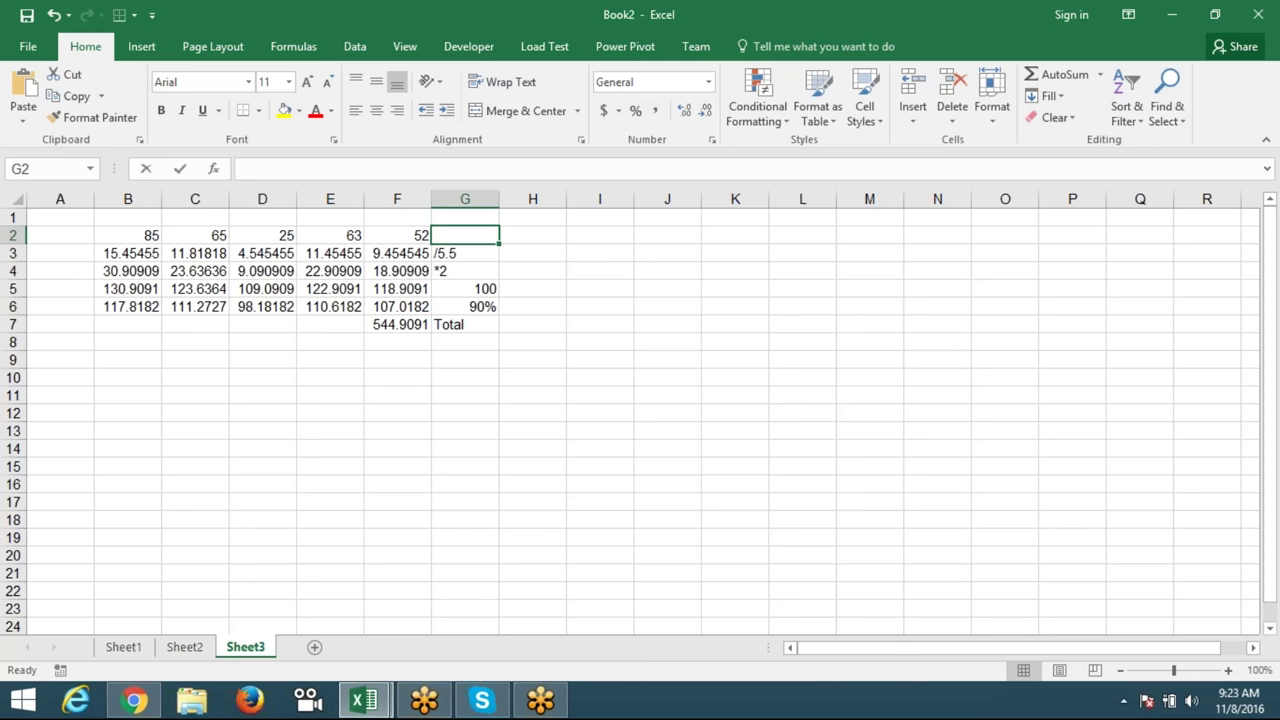
type("sum")
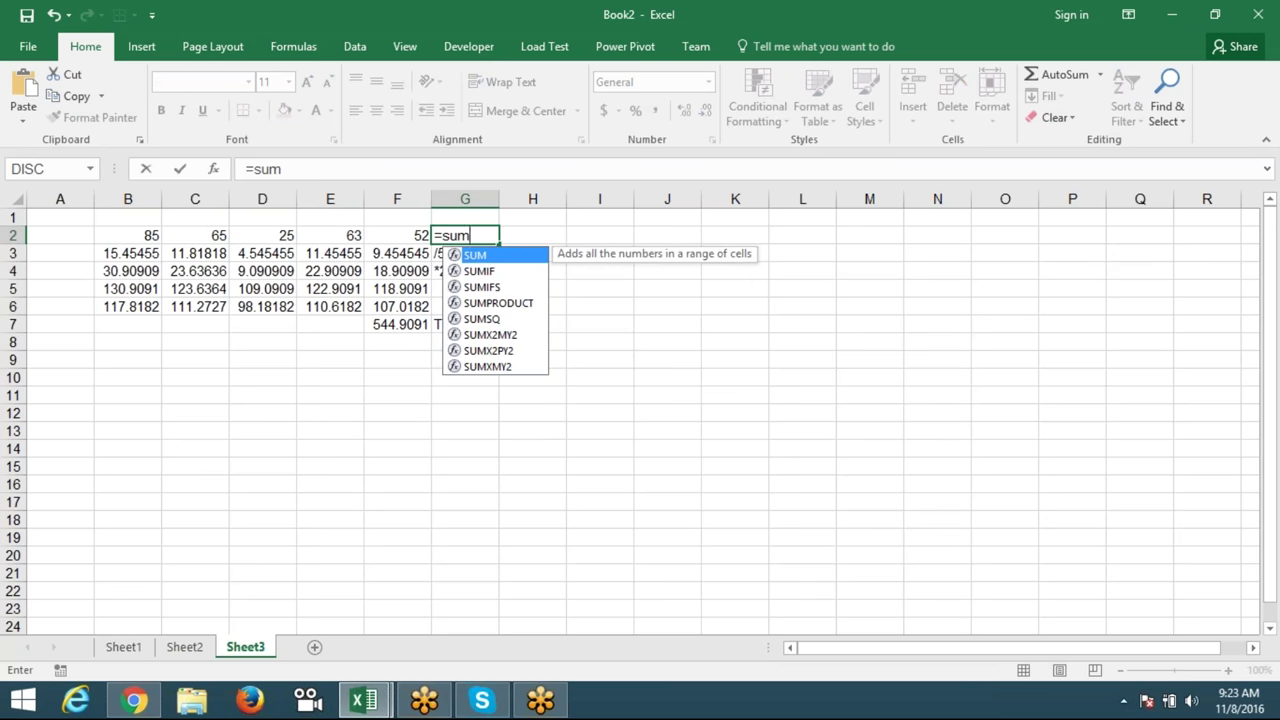
key("Tab")
left_click_drag(400, 236, 105, 236)
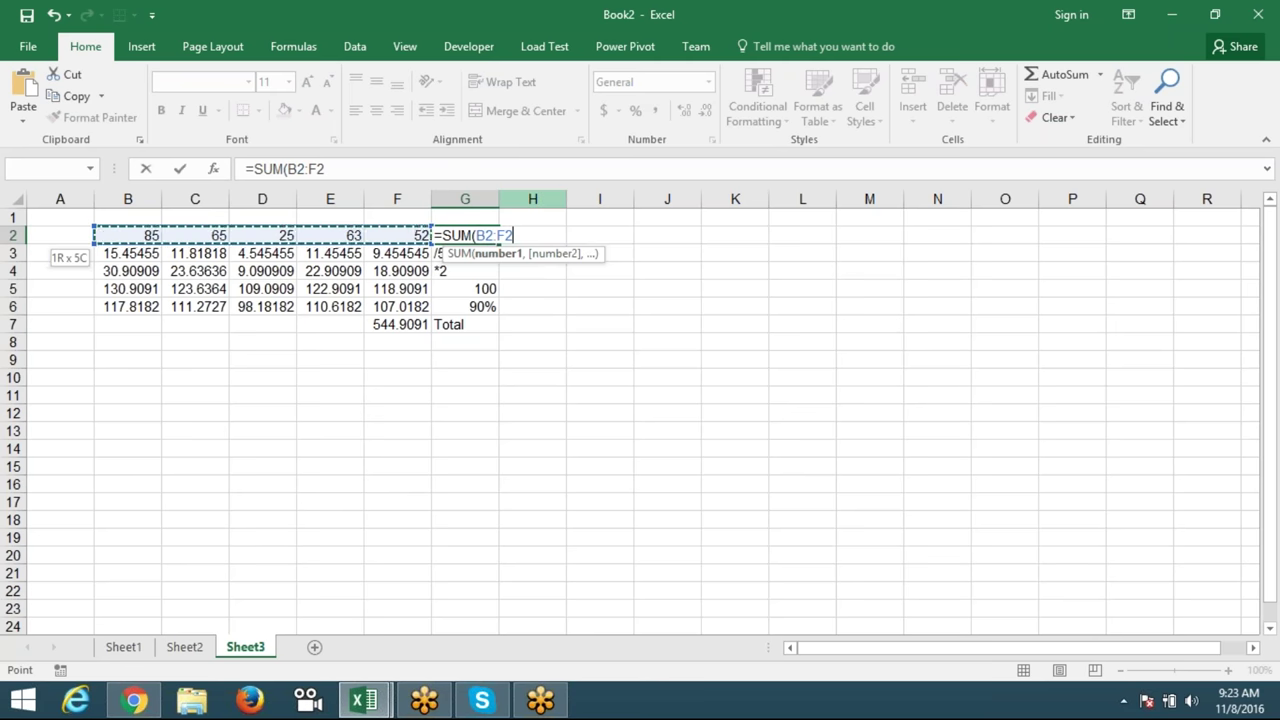
type("/52")
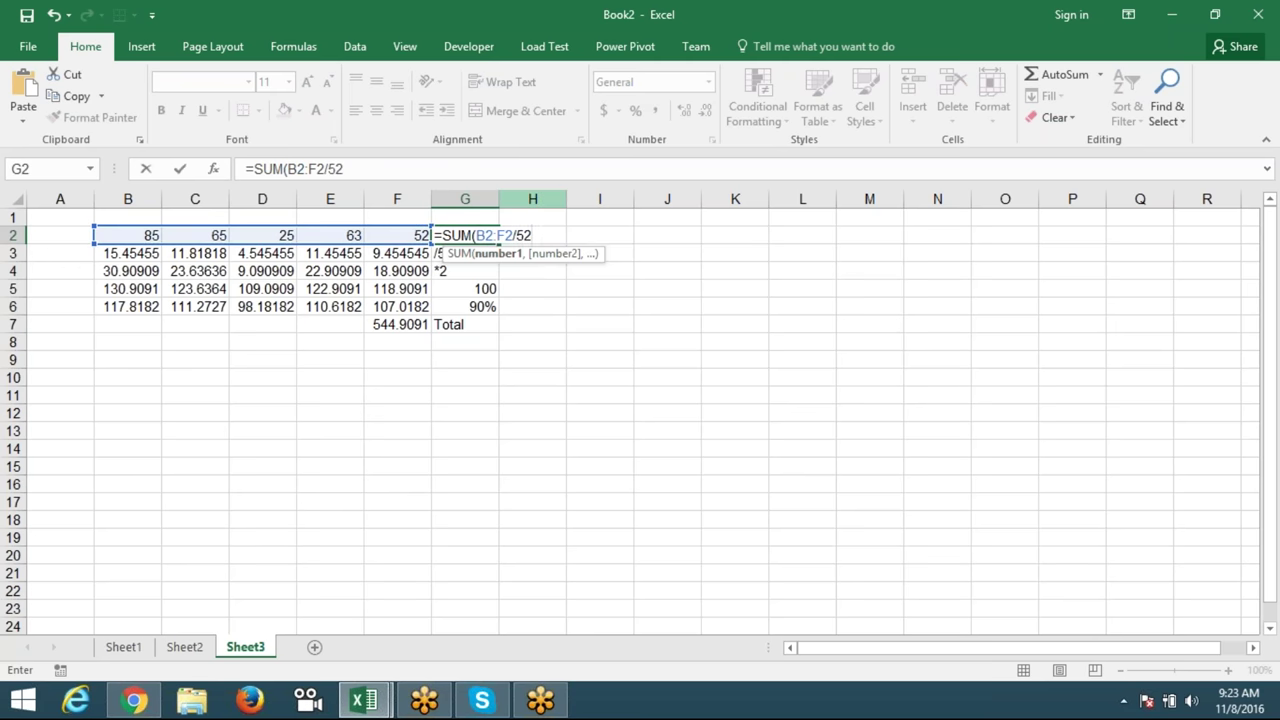
key("BackSpace")
type(".5")
type("*")
type("2+100*90)")
key("Return")
key("Up")
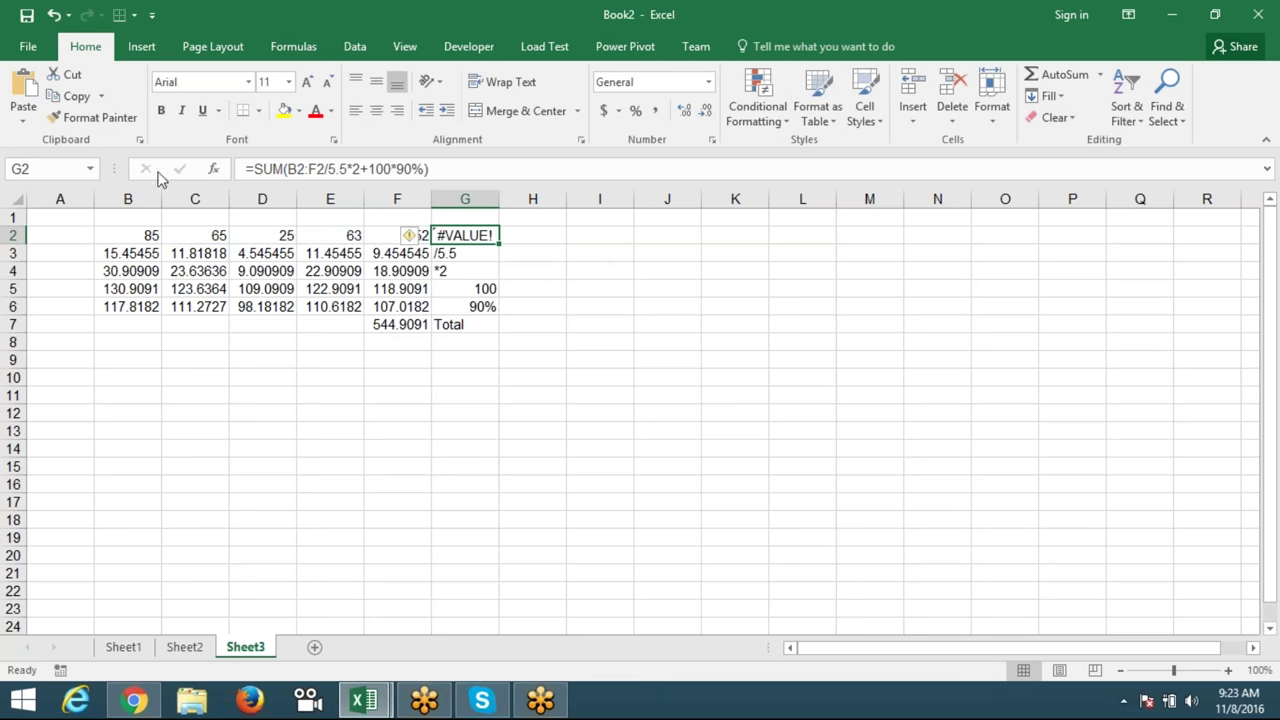
Step: Bracket G2 into =SUM((((B2:F2/5.5)*2)+100)*90%) and confirm it as an array formula
left_click(298, 171)
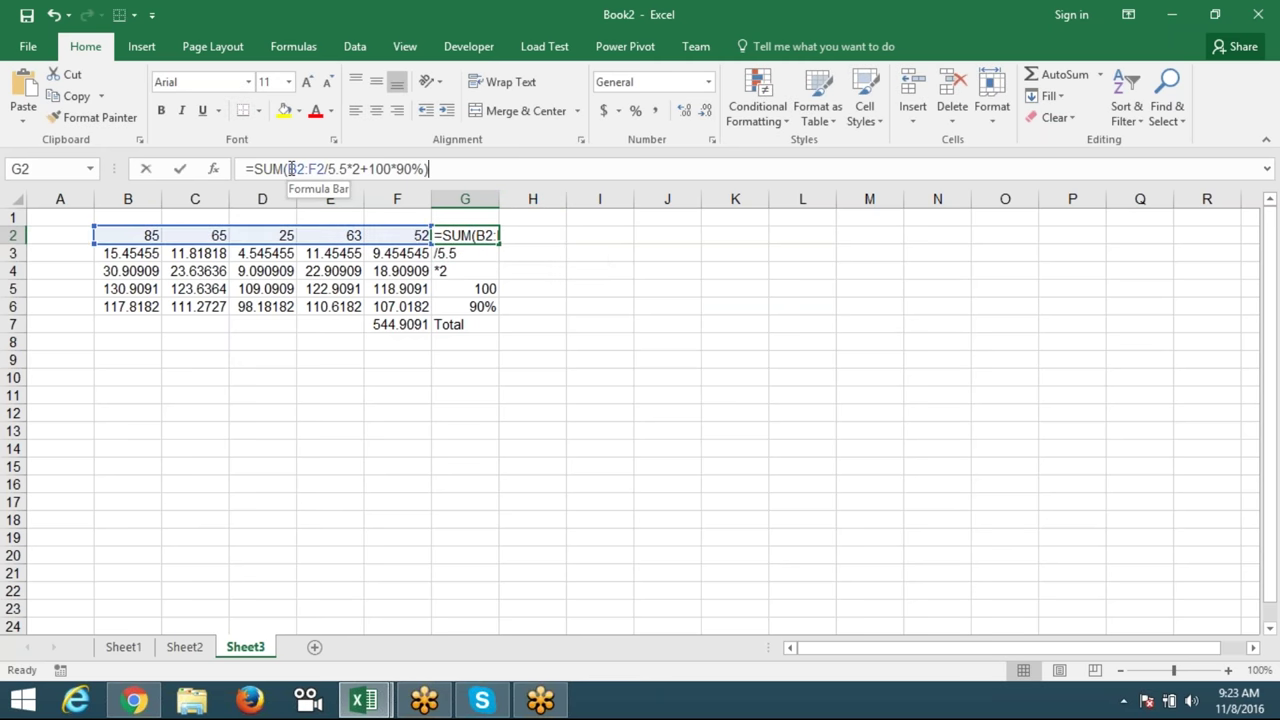
type("(")
key("Right")
key("Right")
key("Right")
key("Right")
key("Right")
key("Right")
key("Right")
key("Right")
key("Right")
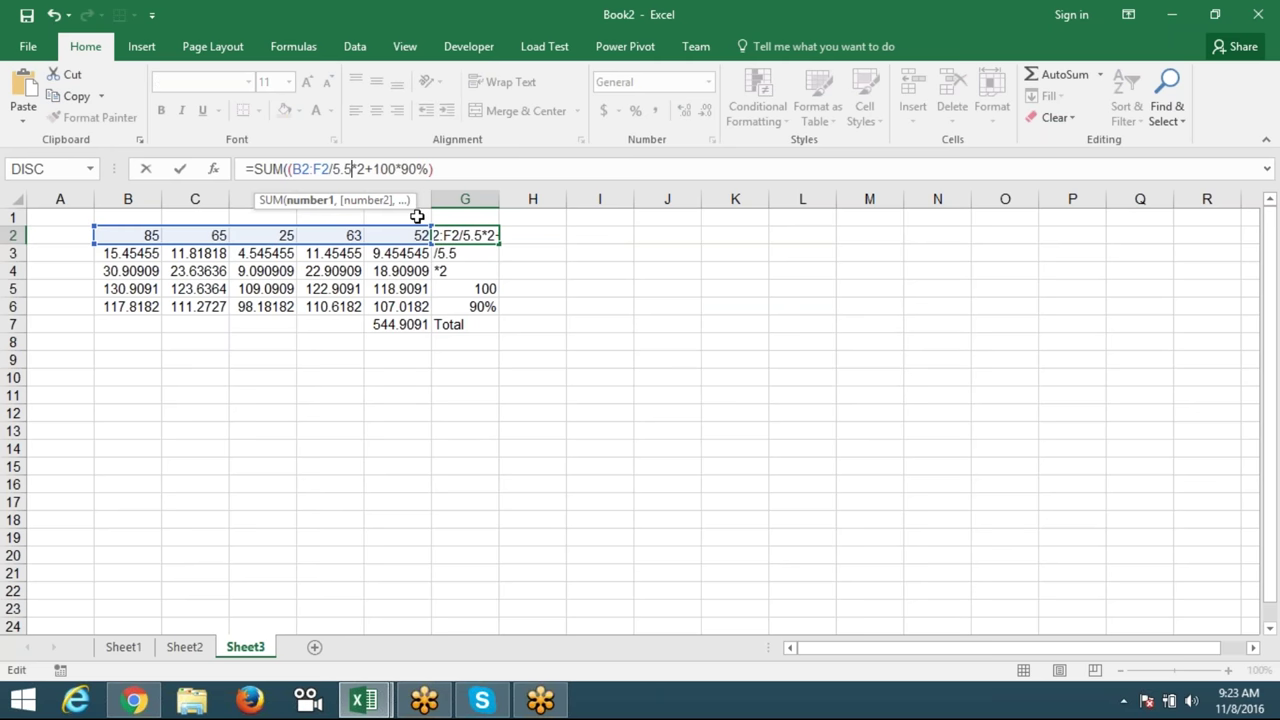
type(")")
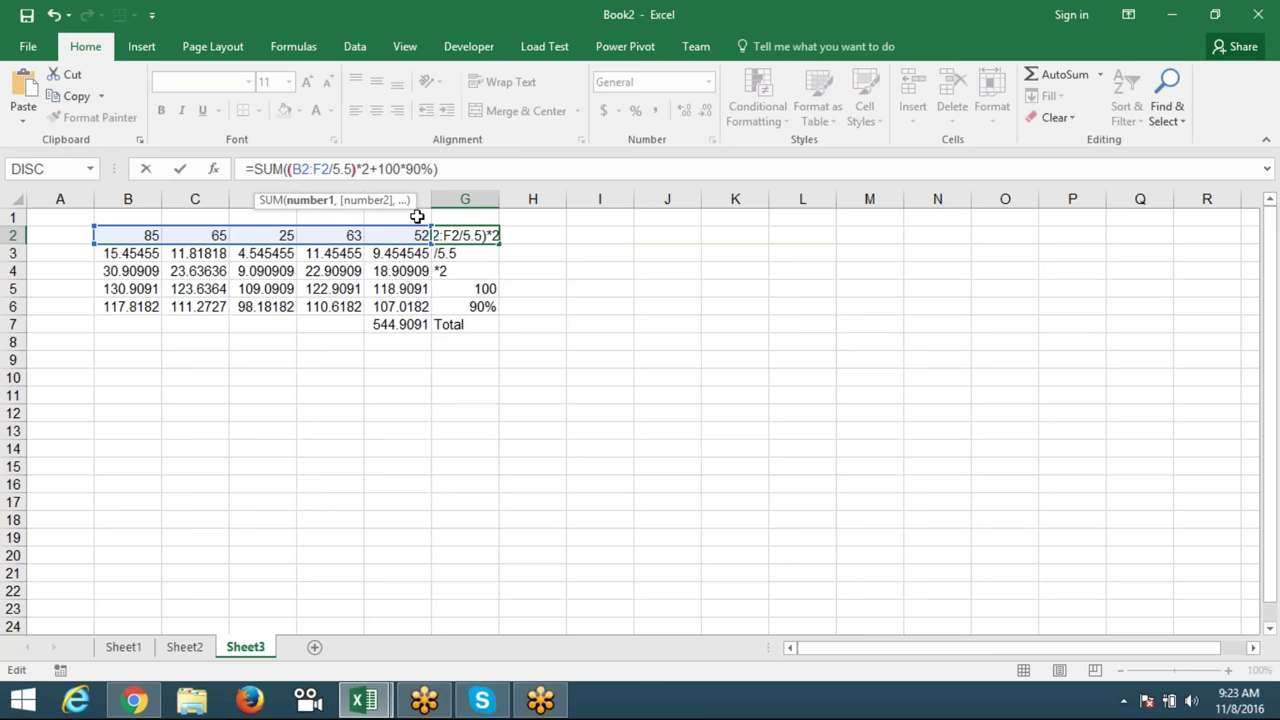
key("Left")
key("Left")
key("Left")
key("Left")
key("Left")
key("Left")
key("Left")
key("Left")
type("(")
key("Right")
key("Right")
key("Right")
key("Left")
key("Left")
key("Left")
key("Left")
type(")")
key("Left")
key("Left")
key("Left")
key("Left")
key("Left")
key("Left")
key("Left")
key("Left")
key("Left")
key("Left")
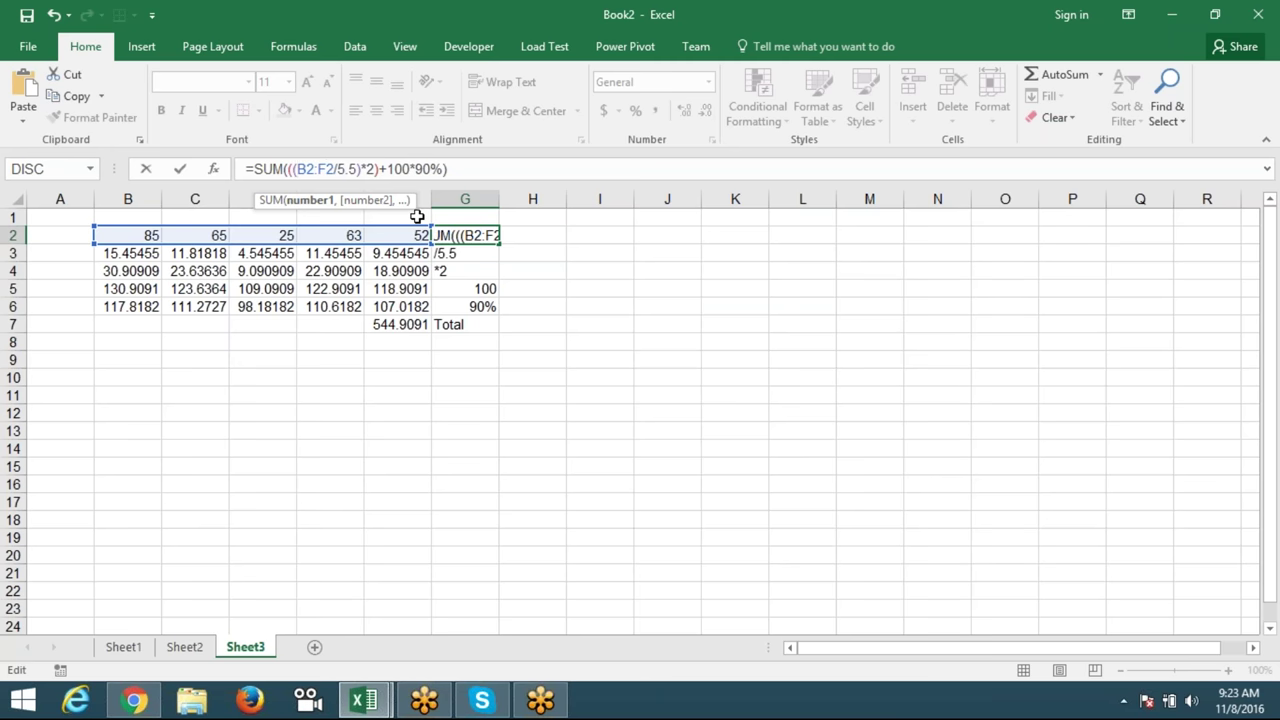
type("(")
left_click(416, 169)
type(")")
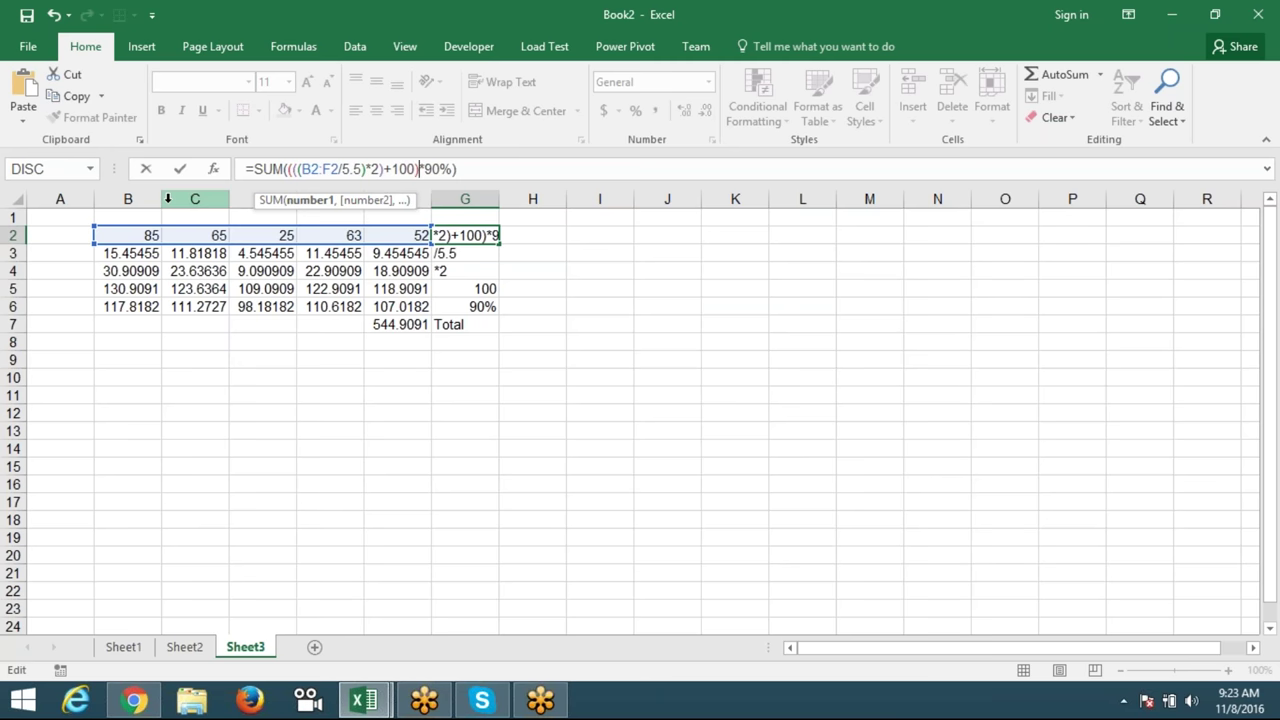
key("ctrl+shift+Return")
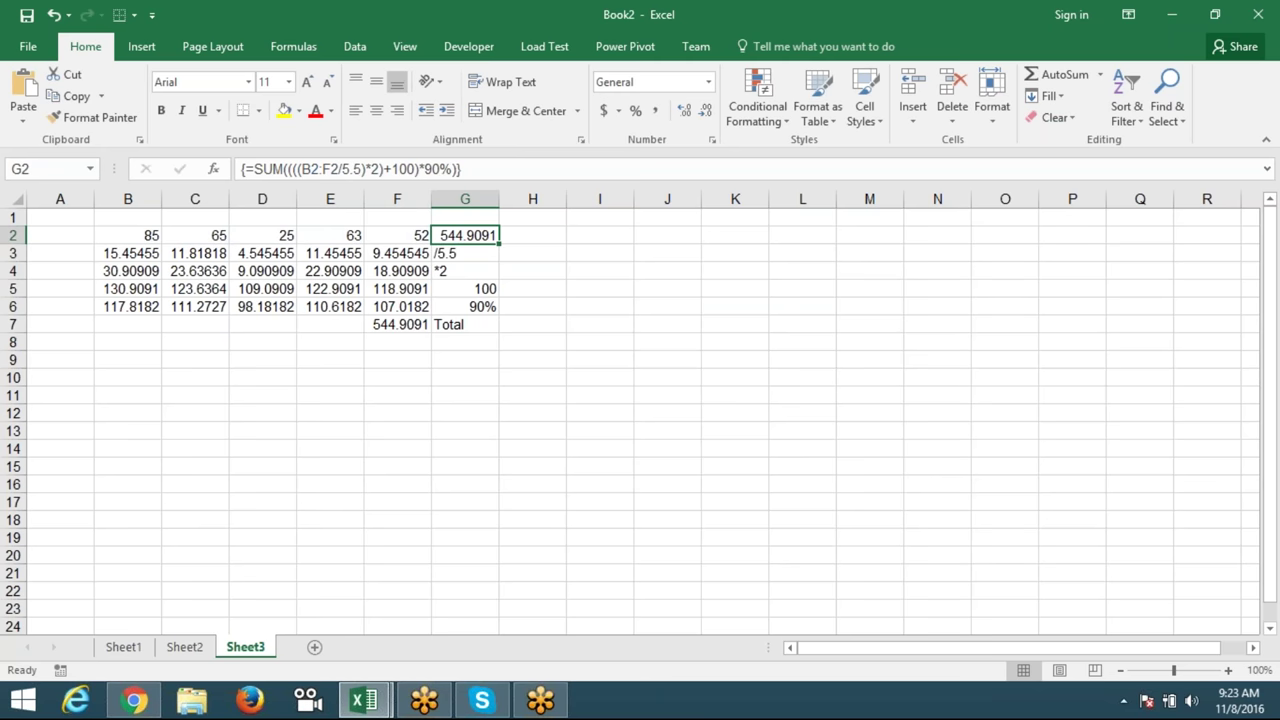
Step: Compare helper rows B3:F6 with G2's 544.9091 array result, then show the desktop
left_click(157, 256)
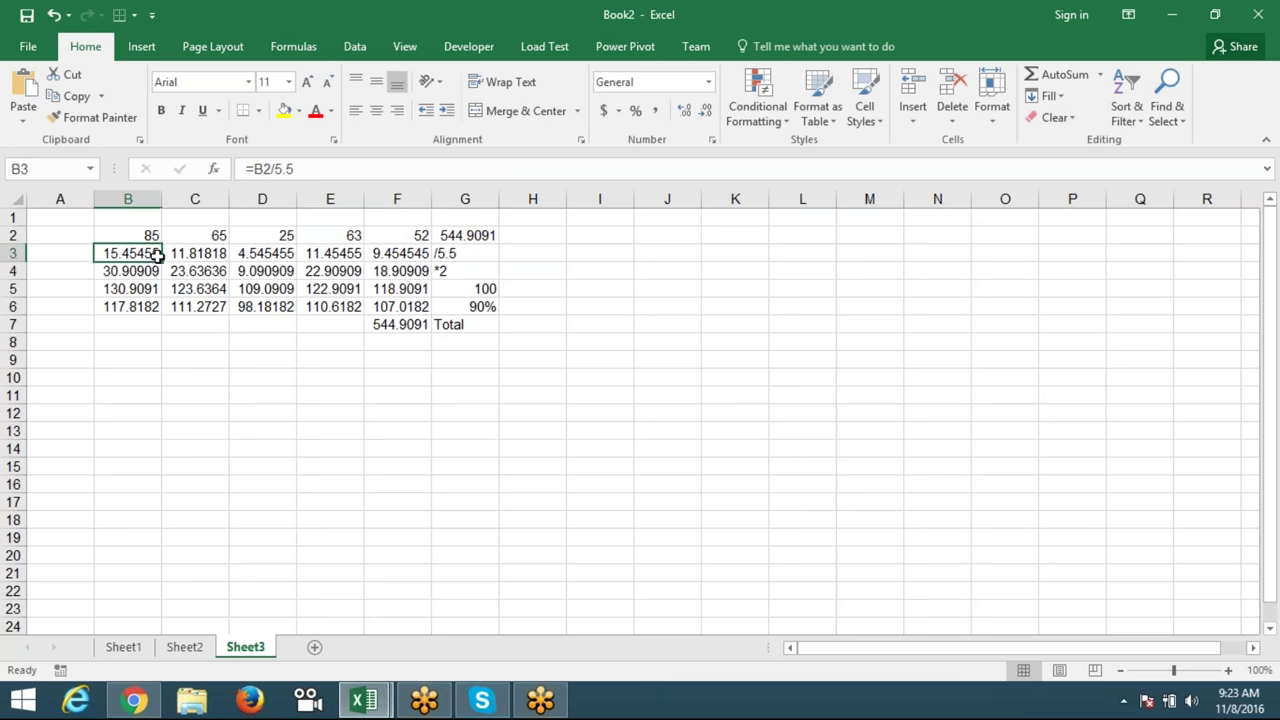
left_click_drag(157, 256, 398, 306)
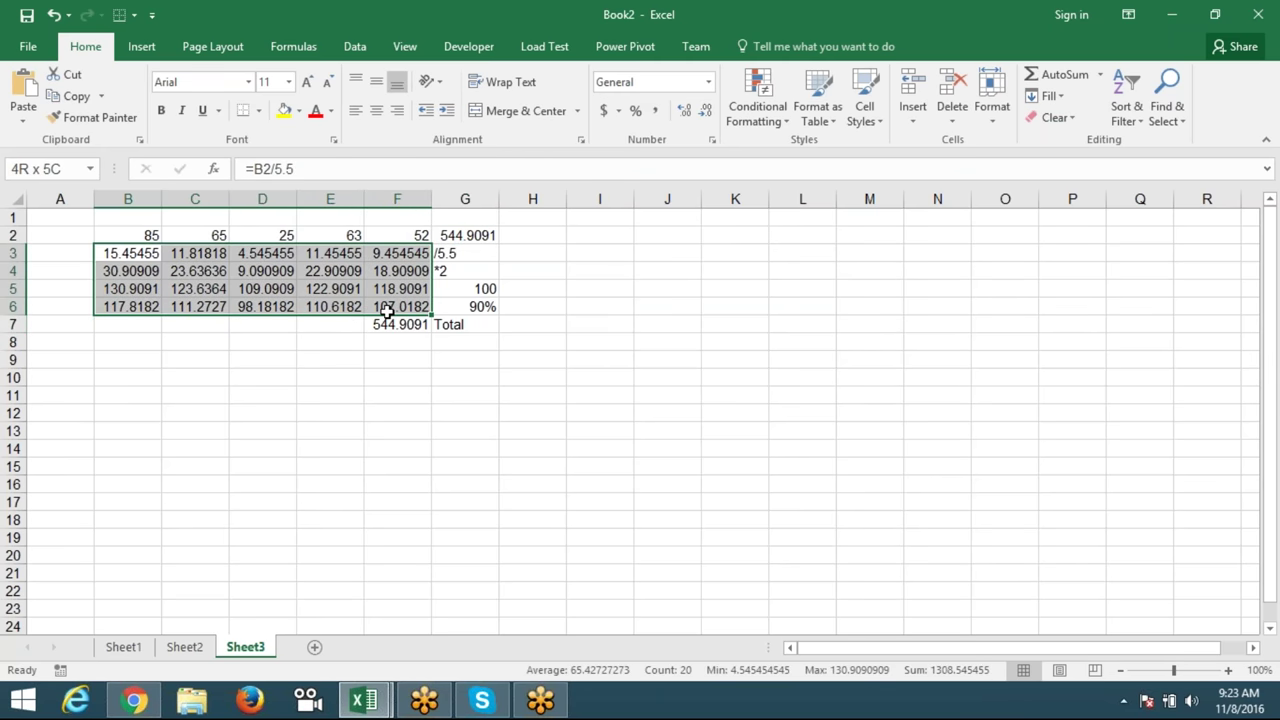
left_click(452, 235)
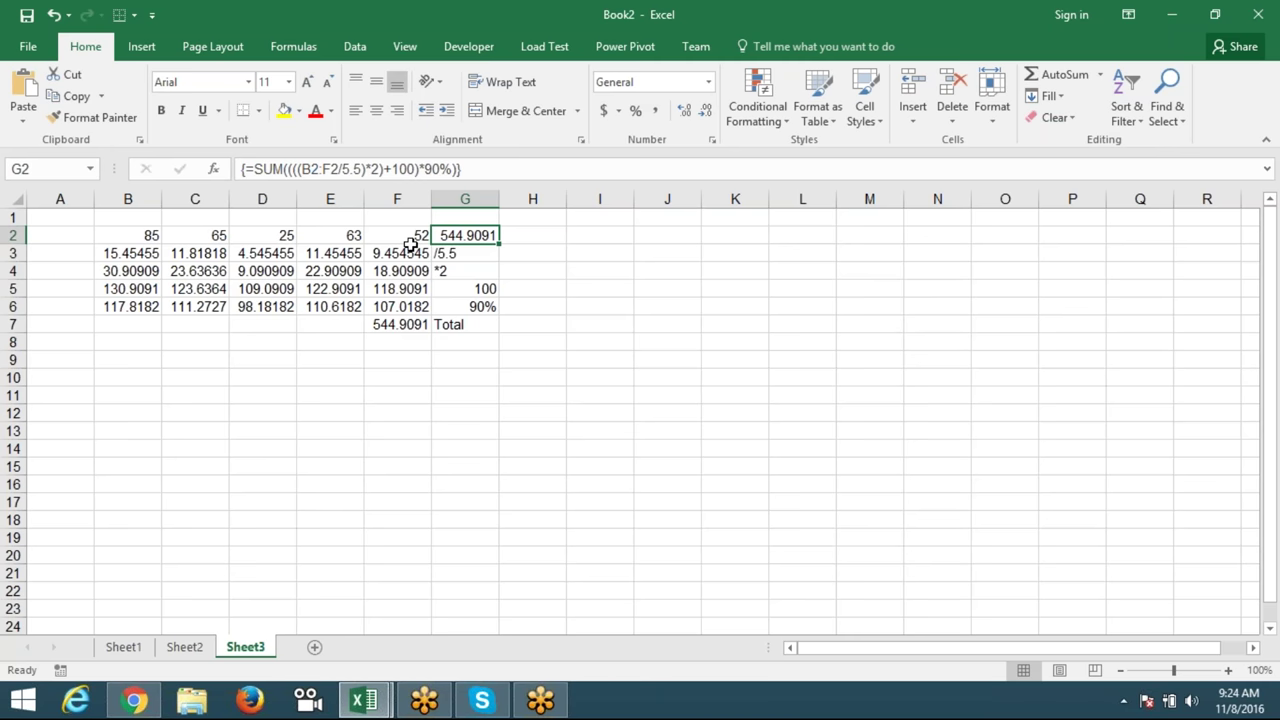
key("super+d")
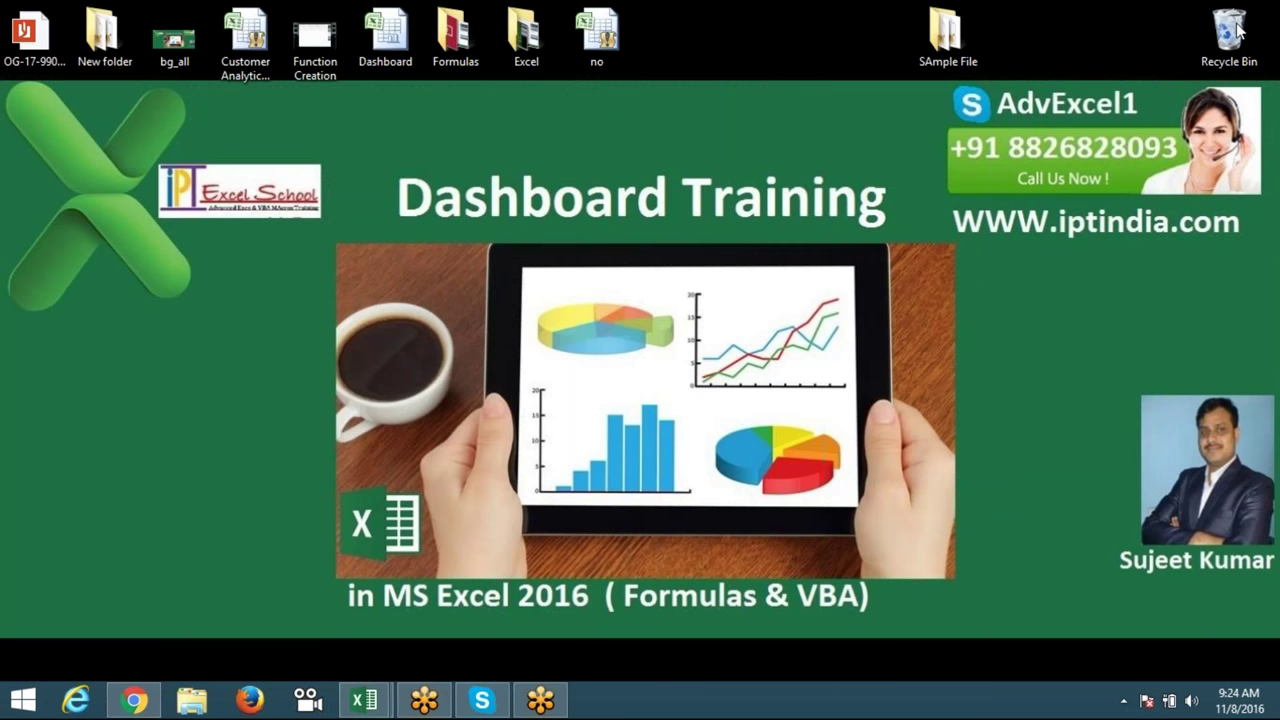